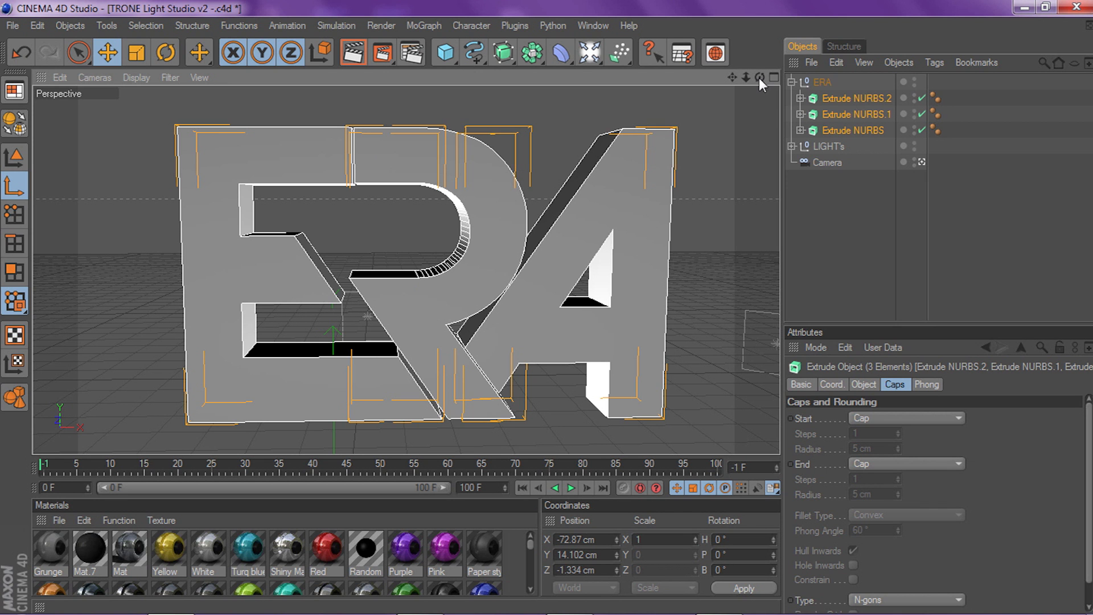
drag(733, 78, 733, 56)
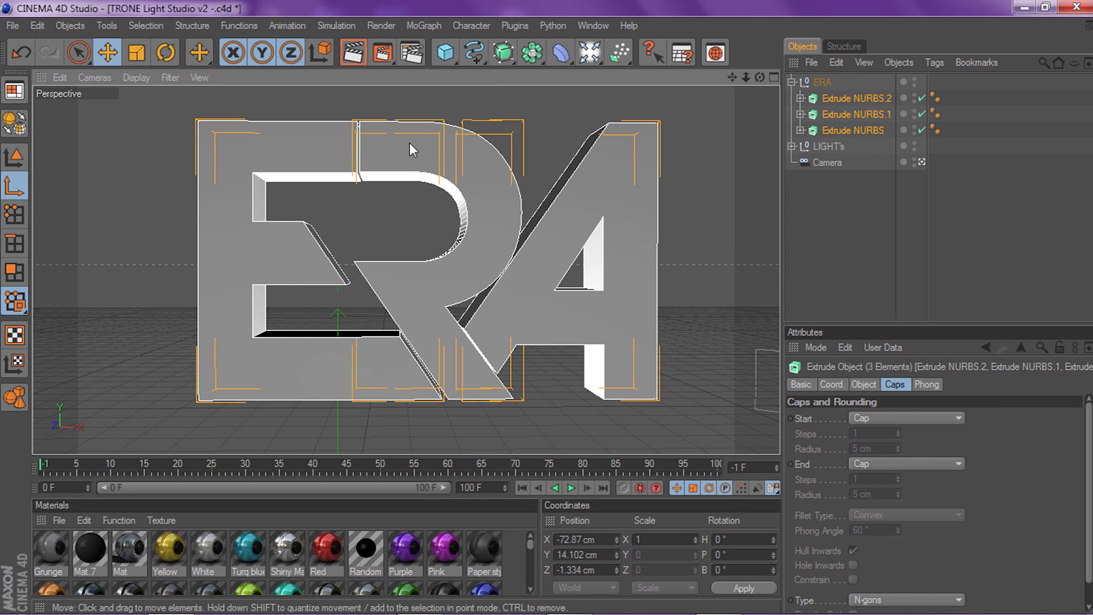
click(422, 24)
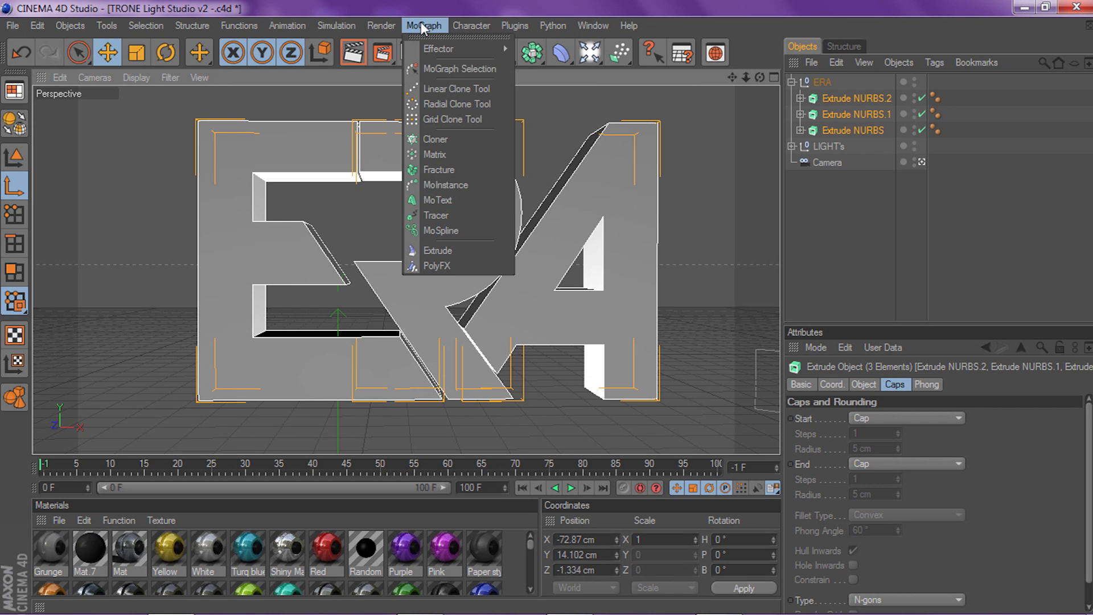
click(886, 199)
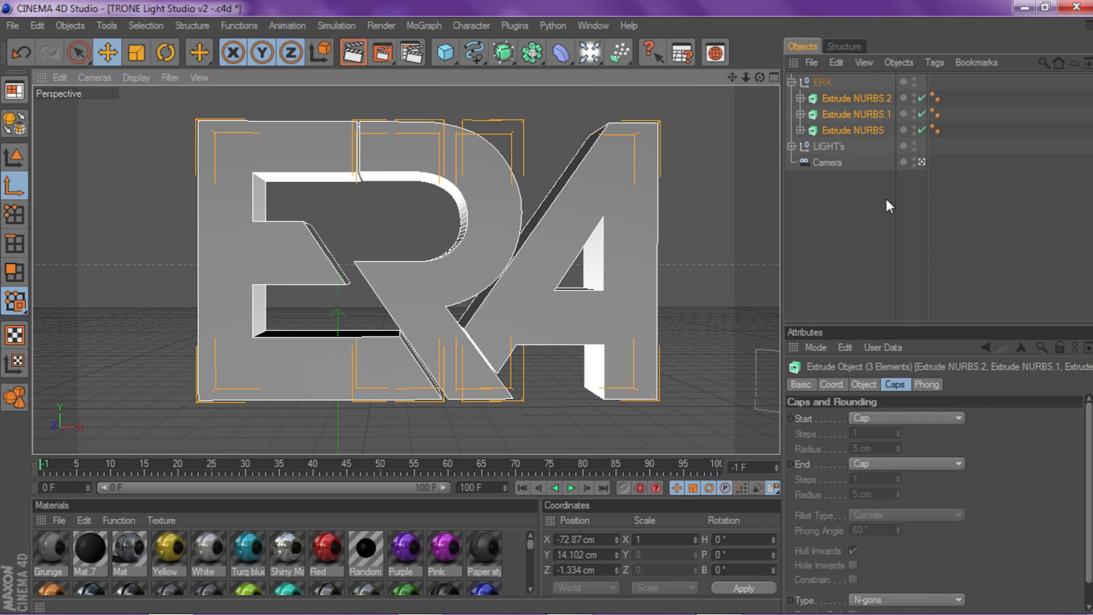
mouse_move(732, 78)
mouse_down()
mouse_move(745, 108)
mouse_move(732, 74)
mouse_up()
In model mode, set both the start and end caps of all three Extrude NURBS letters to Fillet Cap
click(21, 158)
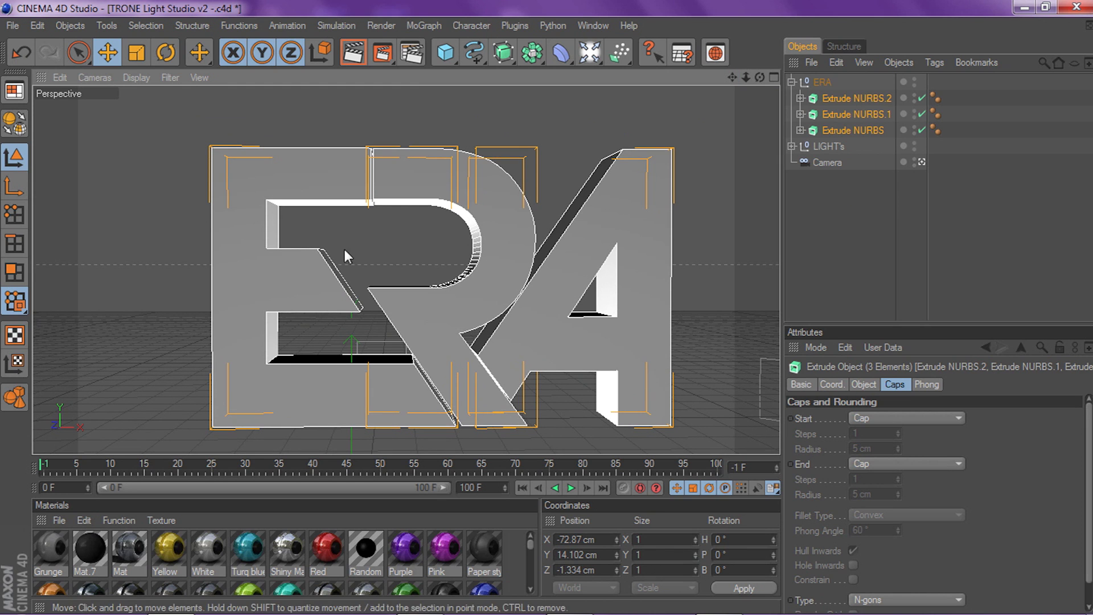
click(850, 97)
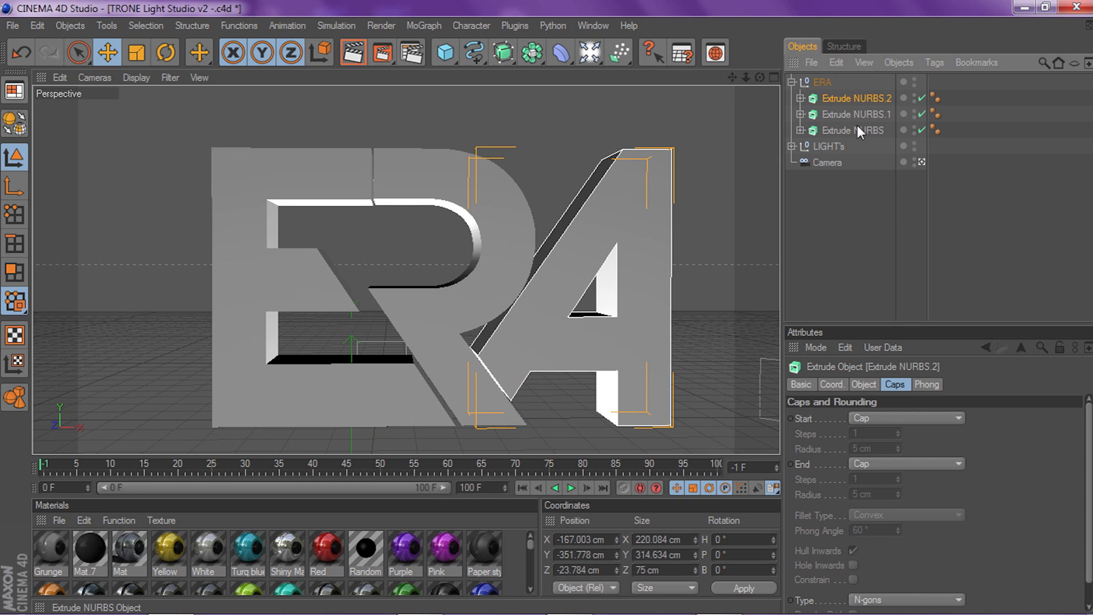
shift+click(857, 128)
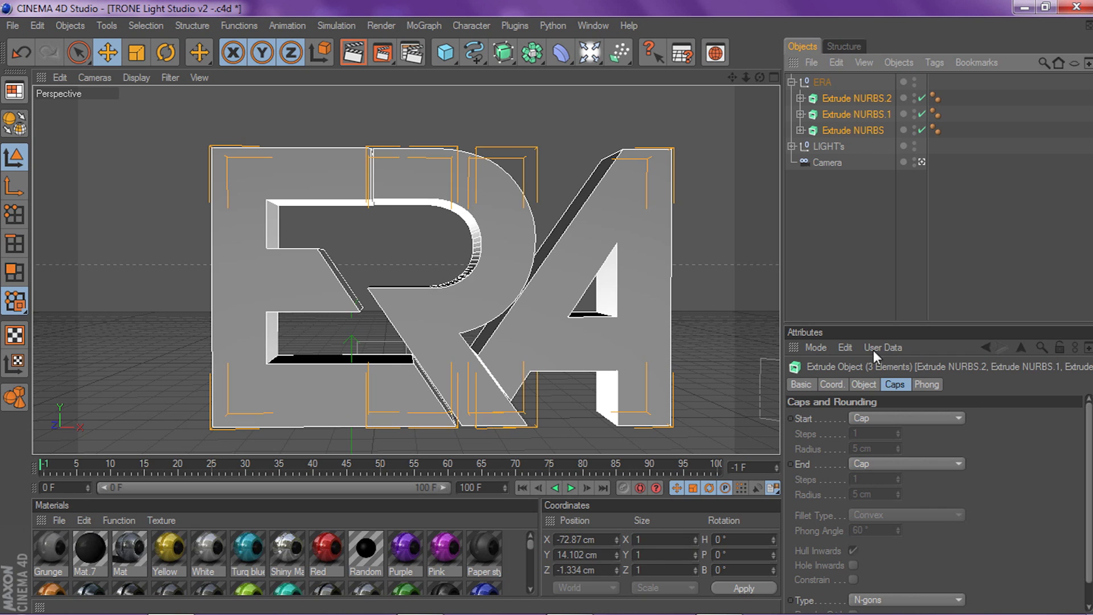
click(884, 420)
click(880, 480)
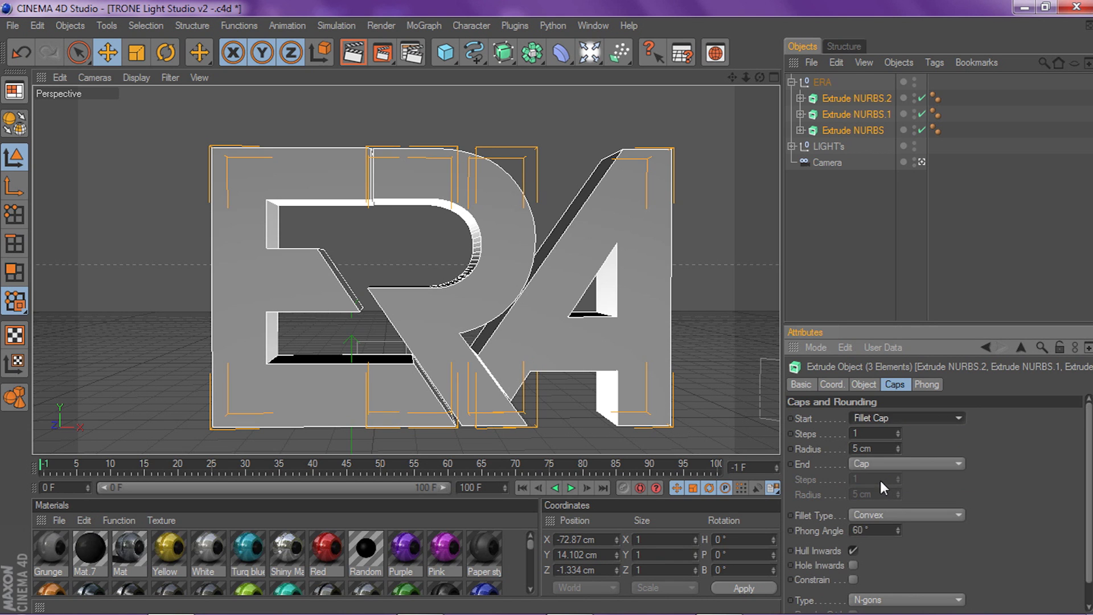
click(876, 464)
click(877, 525)
Set the start and end fillet radius of the three extruded letters to 2 cm
click(880, 449)
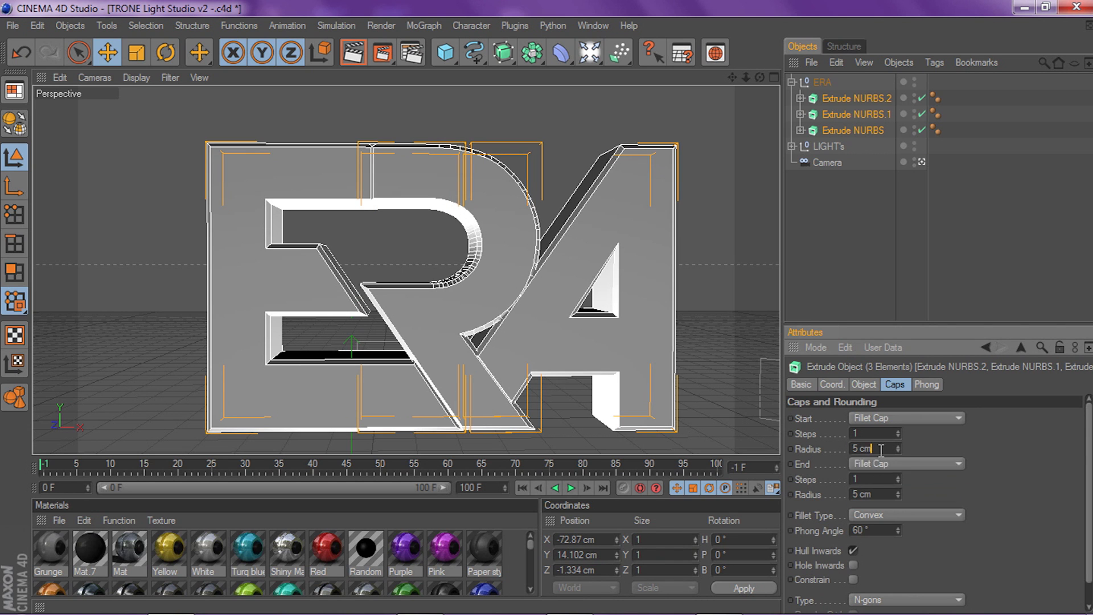
key(Return)
click(877, 495)
text(2)
key(Return)
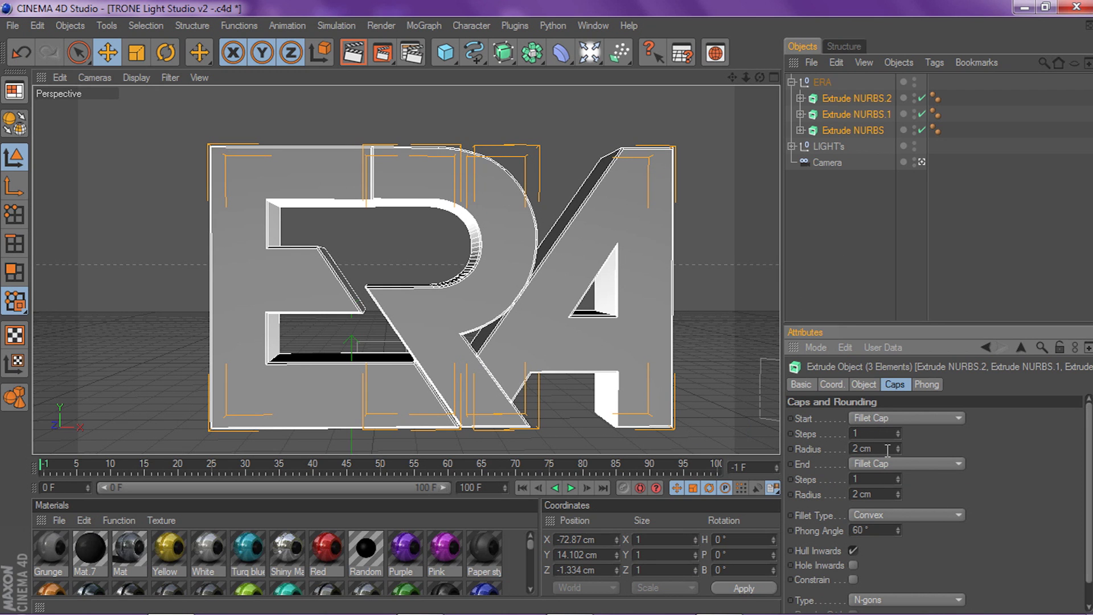
click(812, 241)
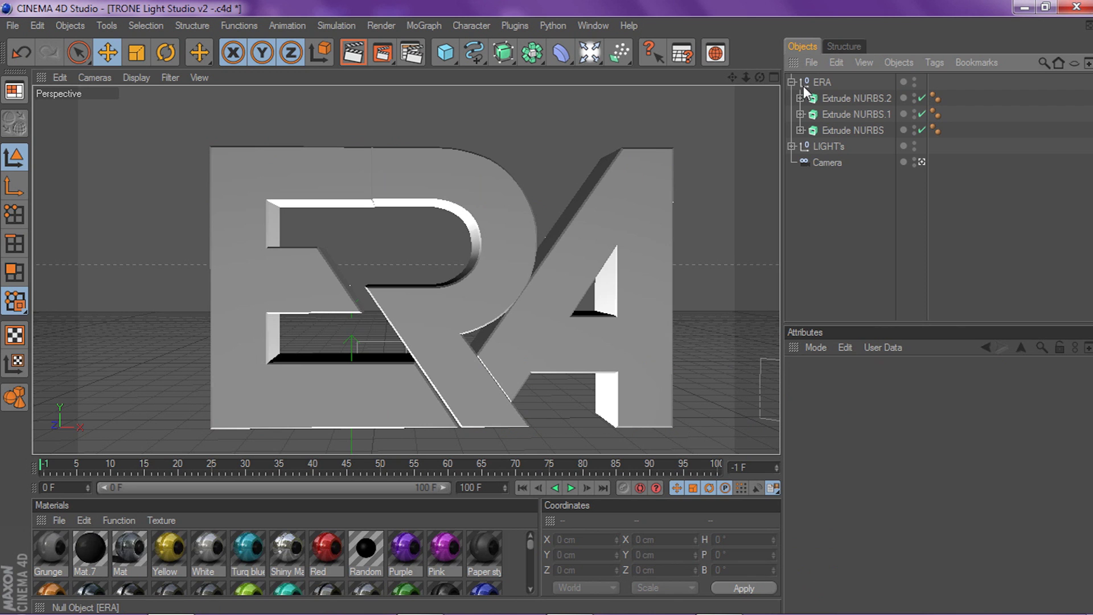
Convert all three Extrude NURBS letters in the ERA group into editable polygon objects
click(831, 93)
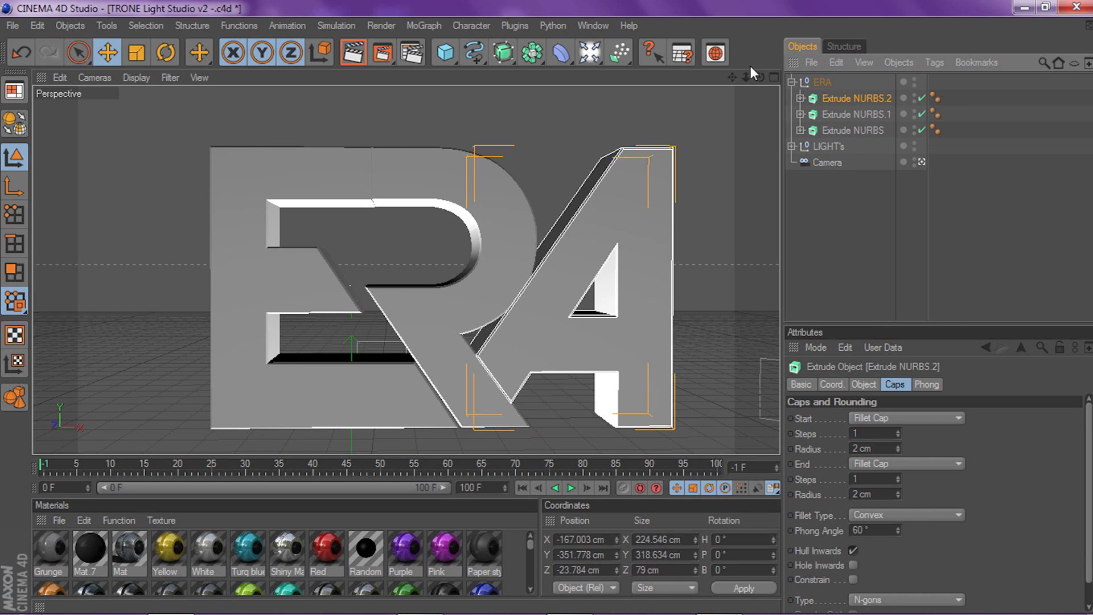
click(832, 126)
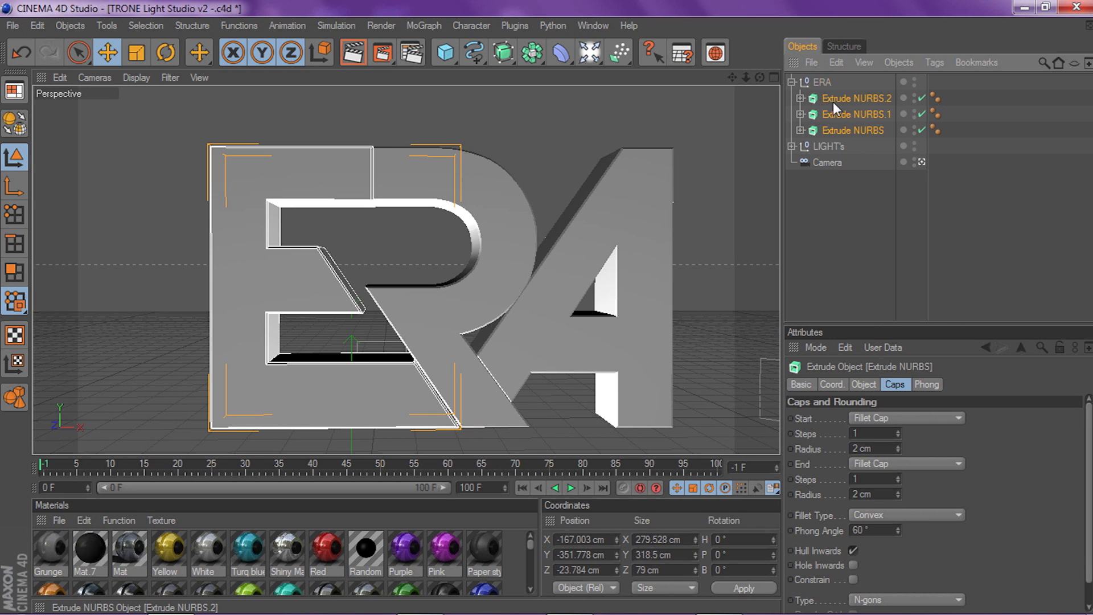
shift+click(832, 100)
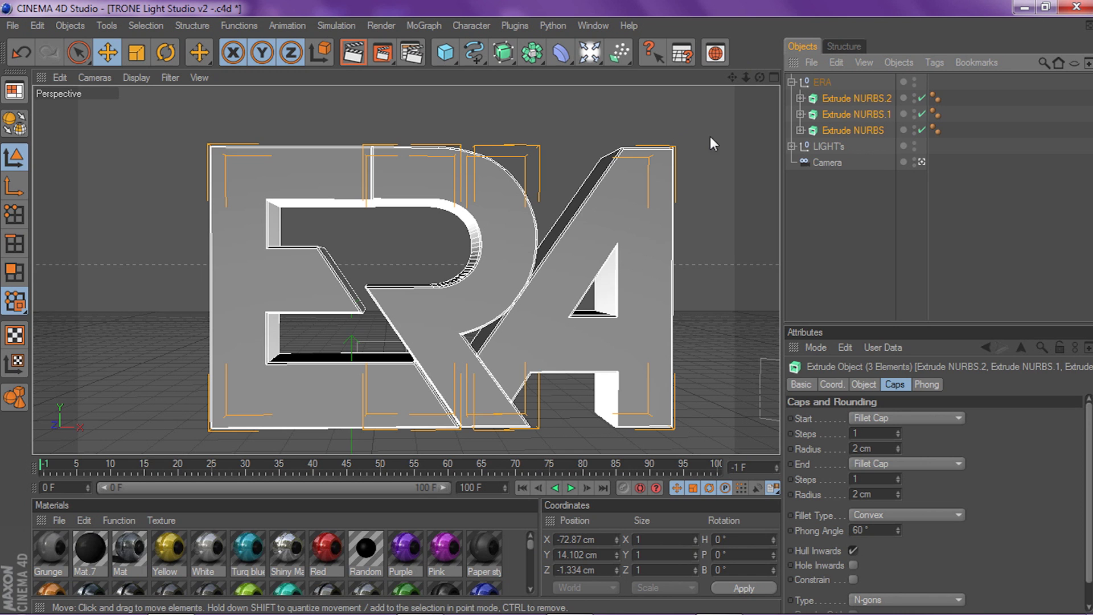
right_click(843, 98)
click(892, 388)
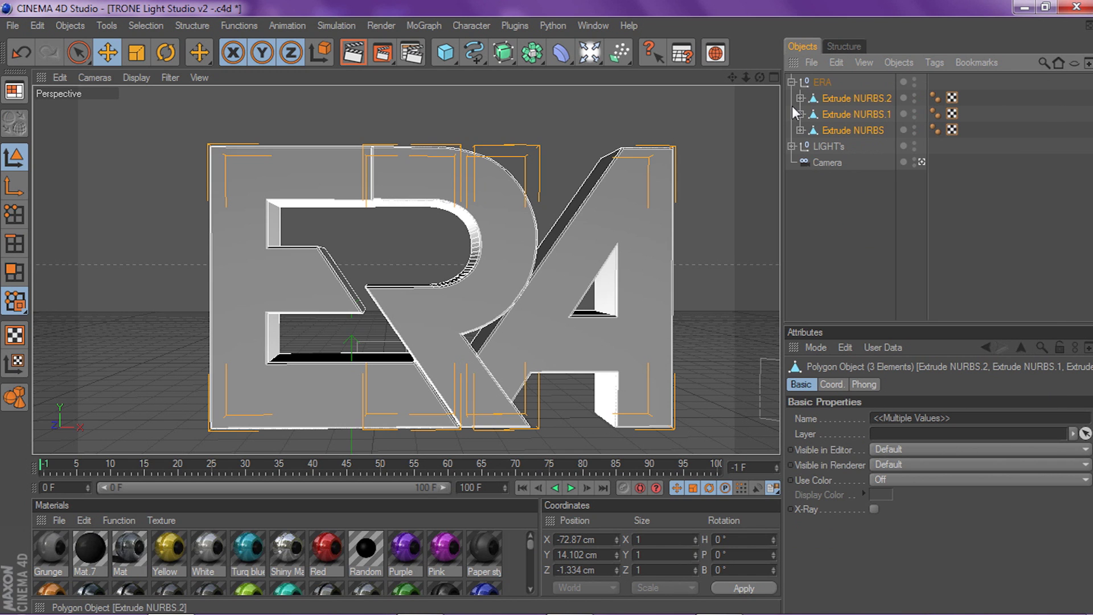
Select the letter A (Extrude NURBS.2) and switch to polygon mode
mouse_move(746, 76)
mouse_down()
mouse_move(760, 76)
mouse_move(729, 62)
mouse_up()
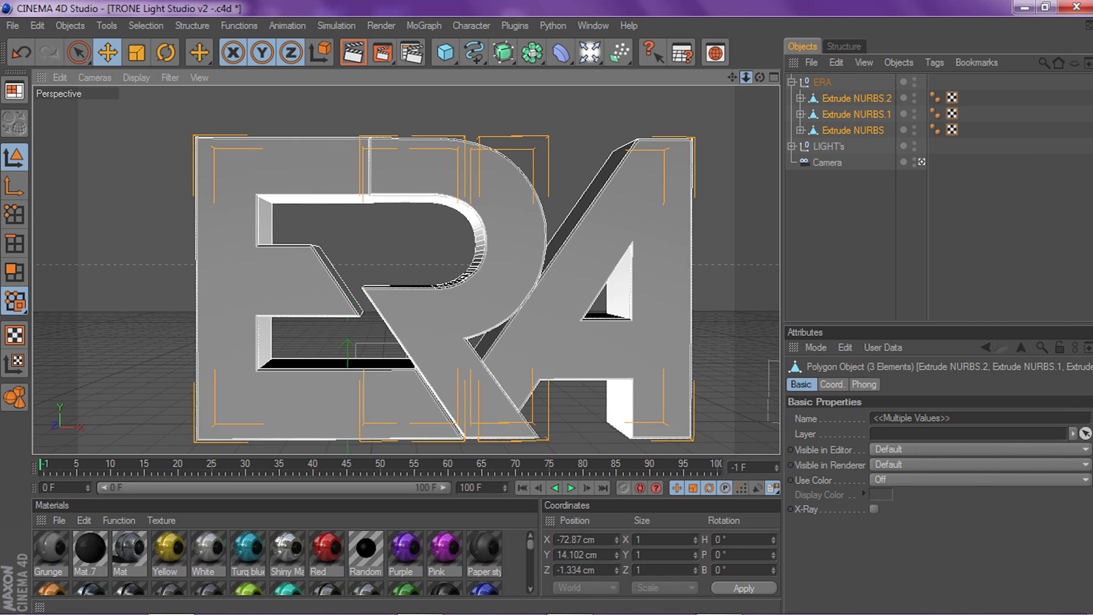
click(811, 98)
click(811, 117)
click(811, 130)
click(812, 114)
click(813, 97)
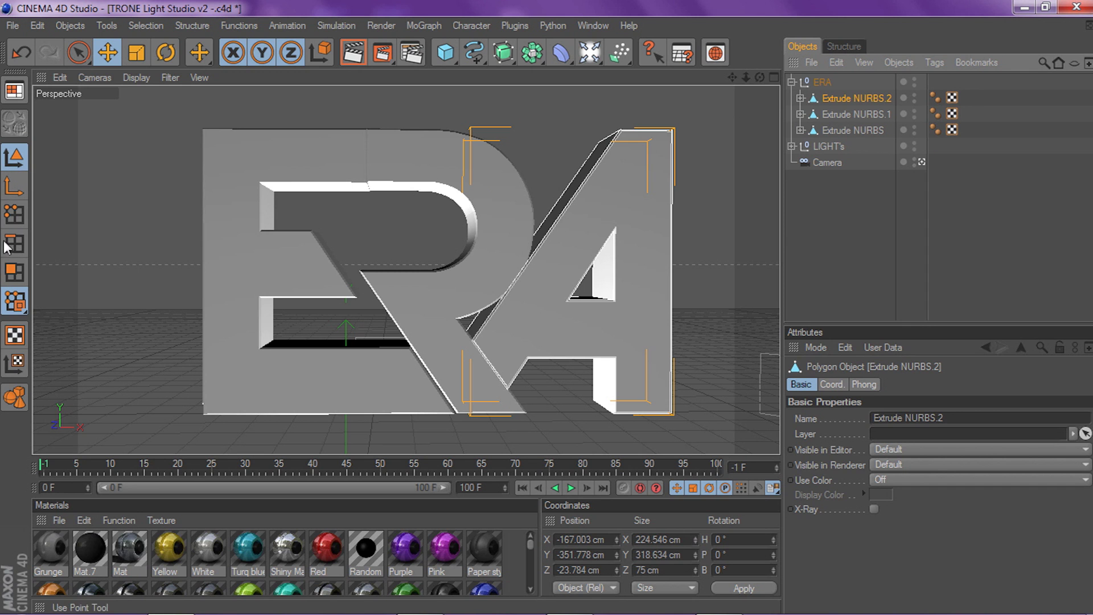
click(17, 268)
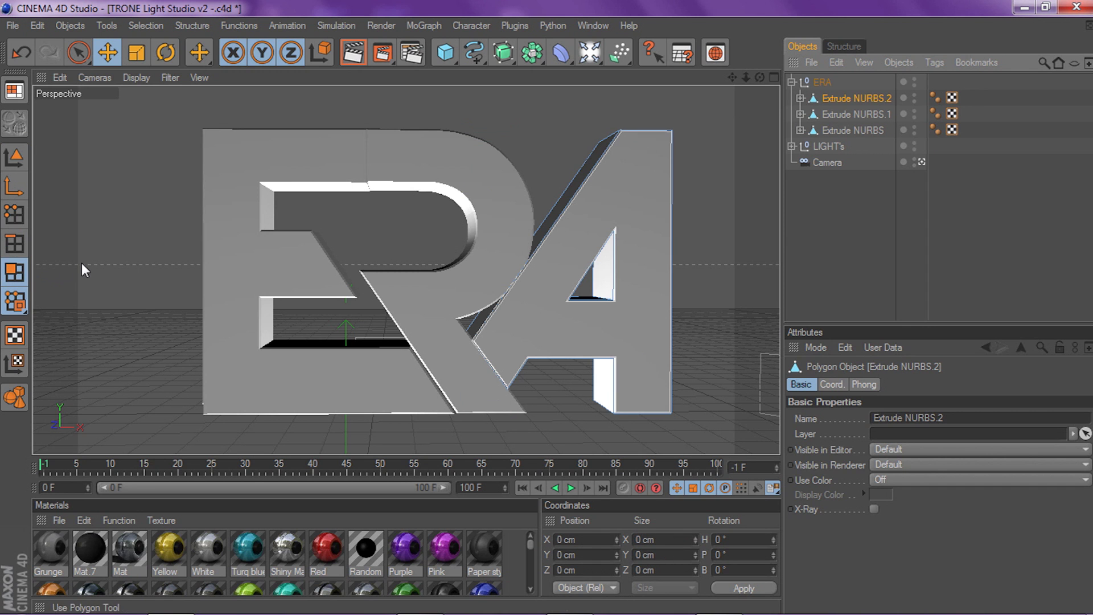
Try selecting the polygon on the outer side of the letter A, and undo the selection
drag(759, 78, 2, 276)
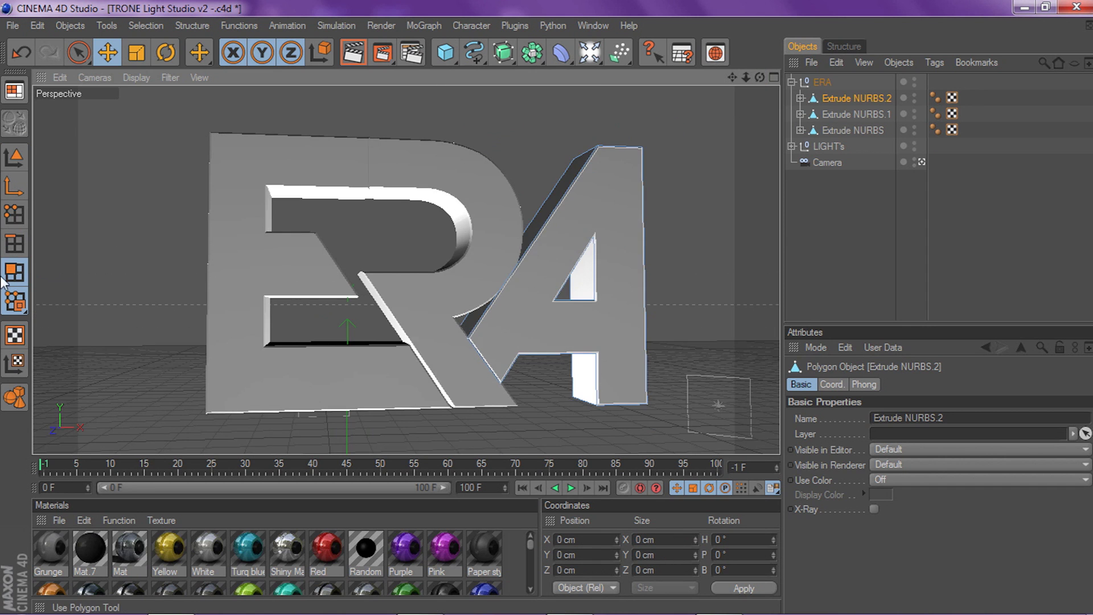
drag(759, 78, 399, 228)
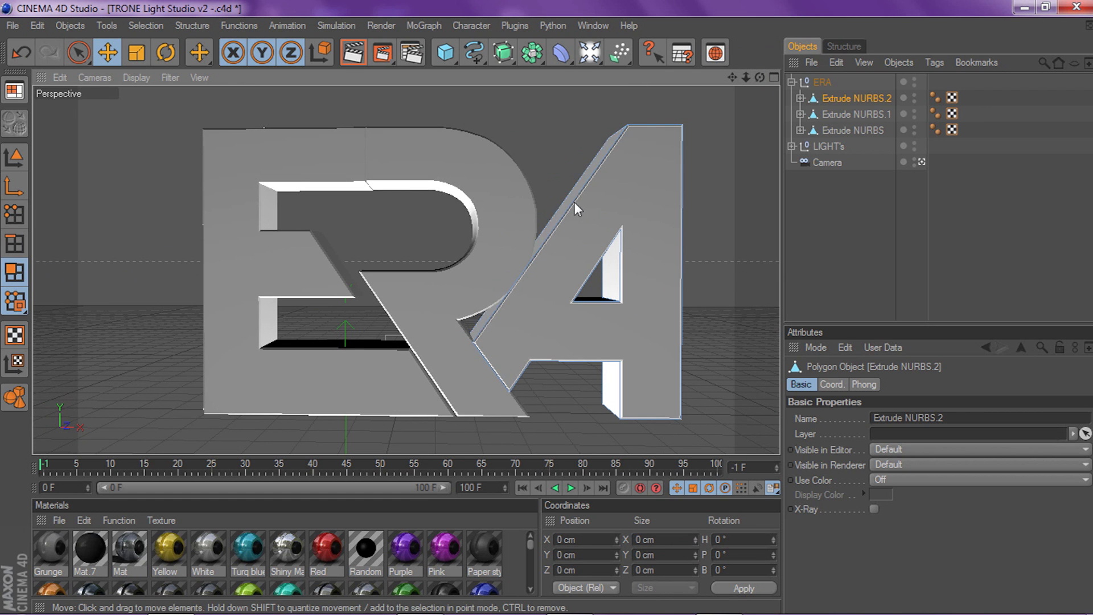
drag(760, 78, 626, 80)
click(630, 228)
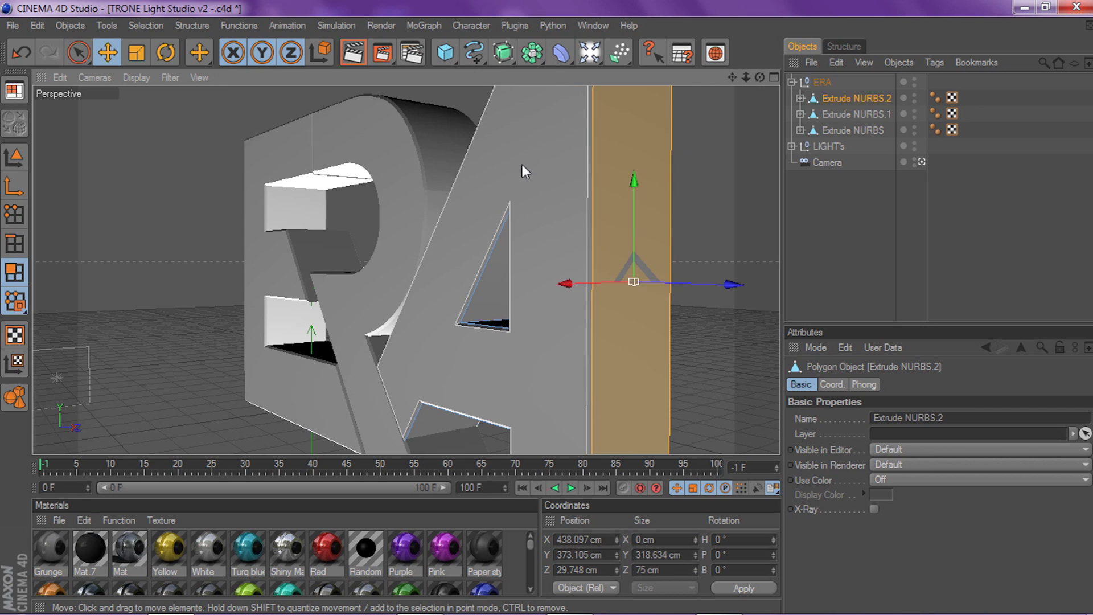
scroll(520, 166, down, 3)
key(ctrl+z)
mouse_move(759, 78)
mouse_down()
mouse_move(777, 91)
mouse_move(728, 80)
mouse_move(757, 79)
mouse_up()
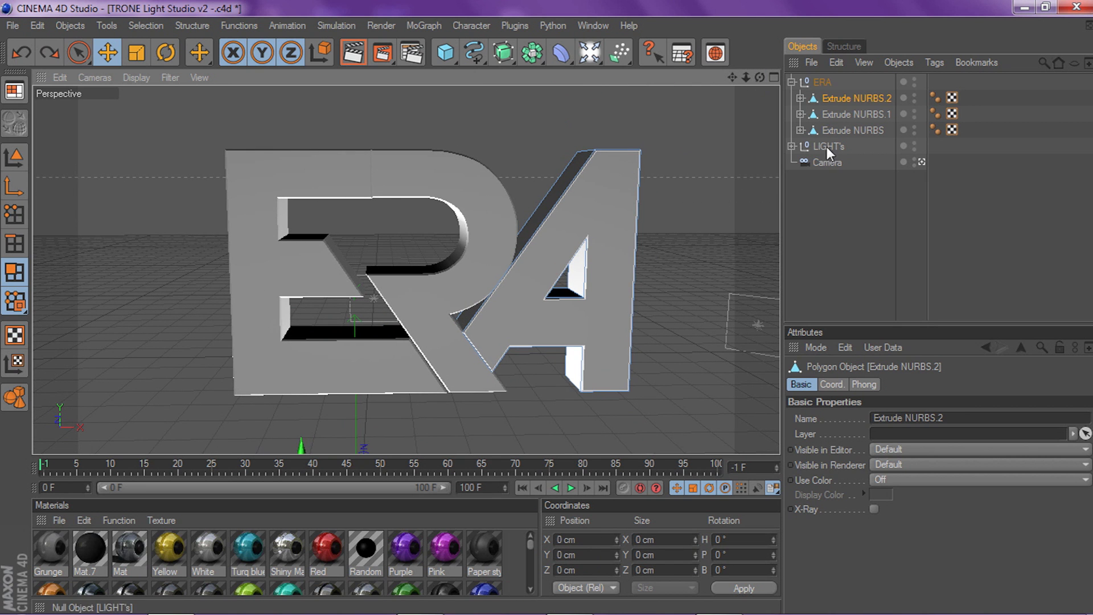
Examine the Rounding and Cap child objects inside the letter E (Extrude NURBS)
click(834, 129)
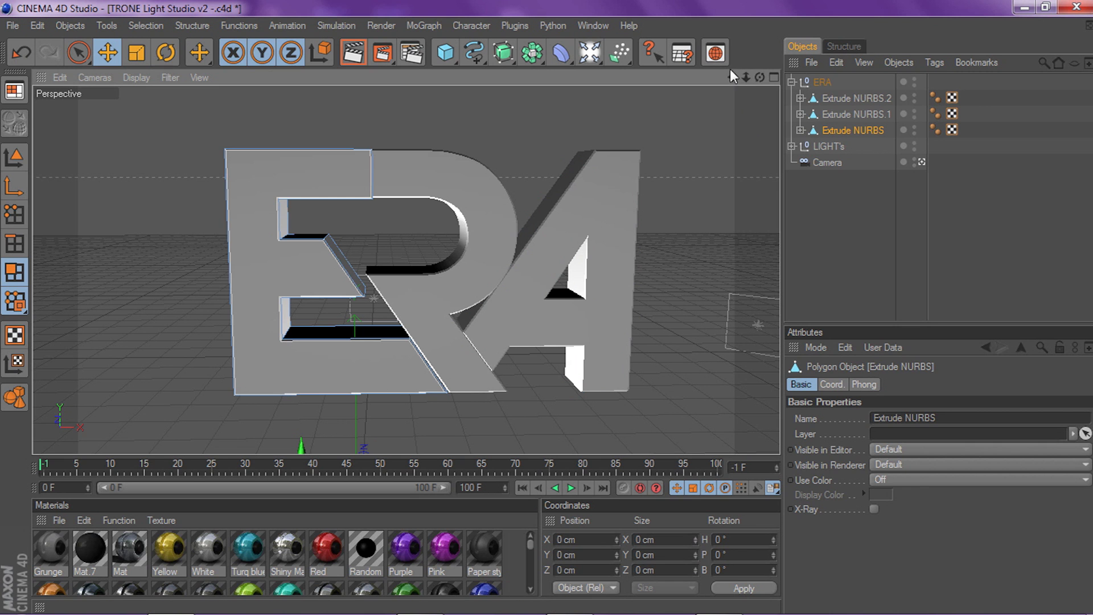
mouse_move(732, 76)
mouse_down()
mouse_move(835, 43)
mouse_move(737, 84)
mouse_up()
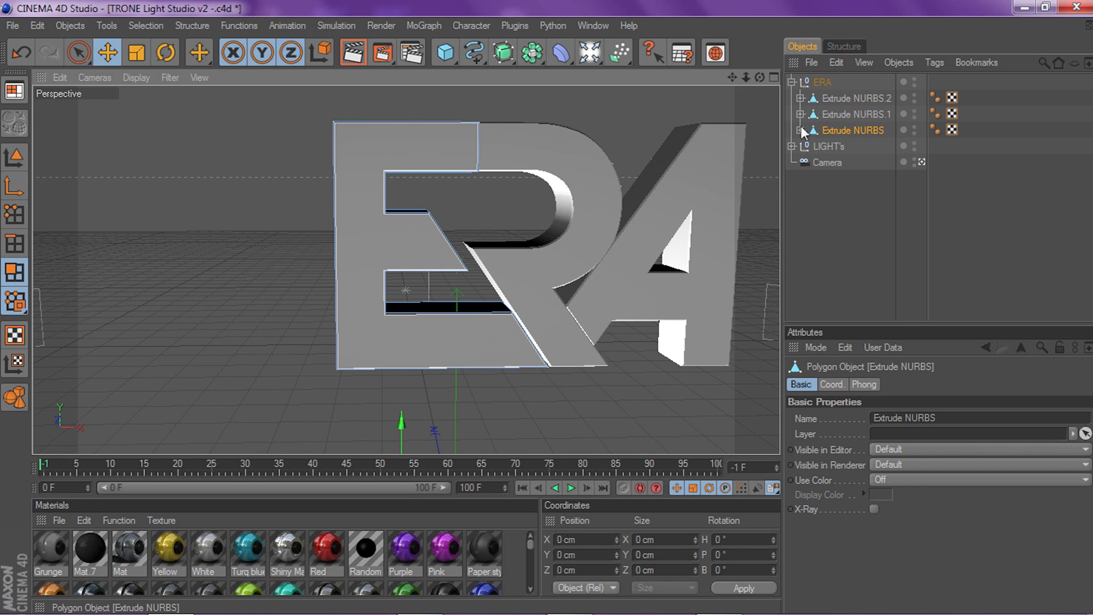
click(801, 130)
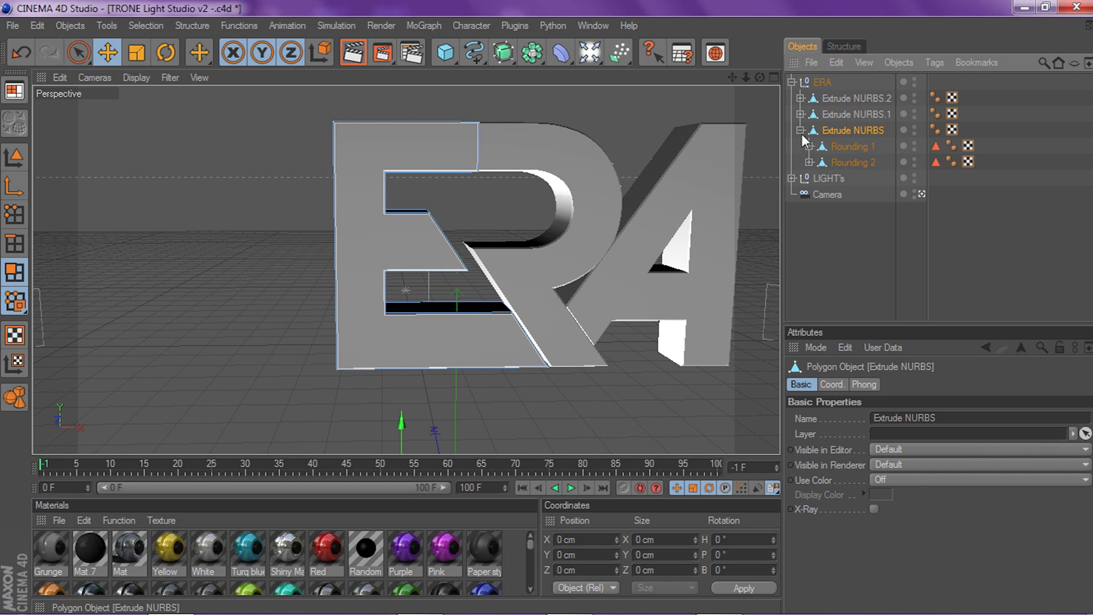
click(808, 147)
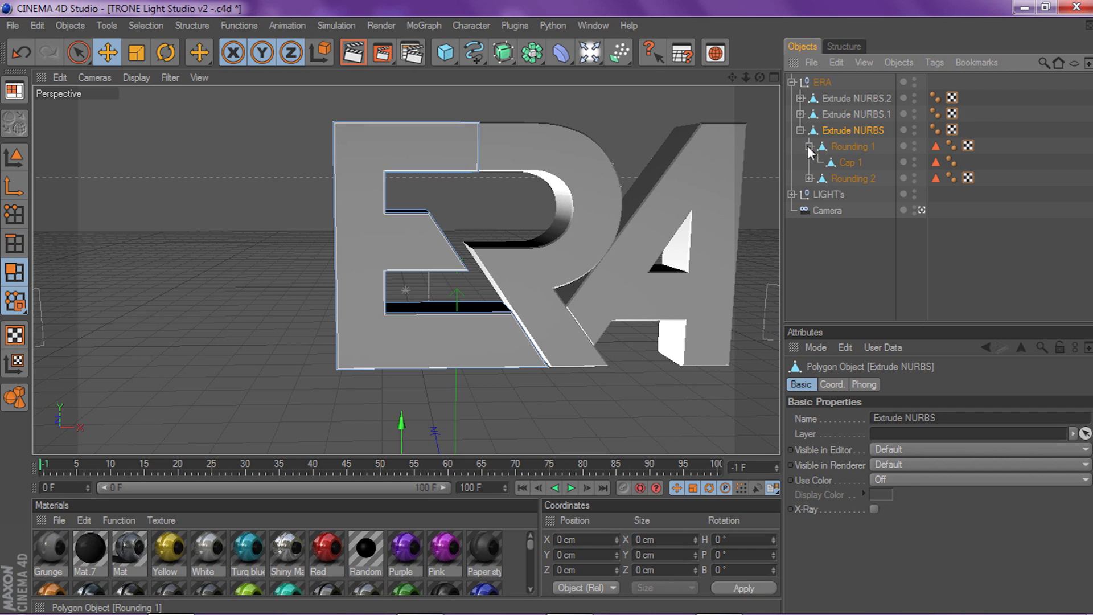
click(851, 147)
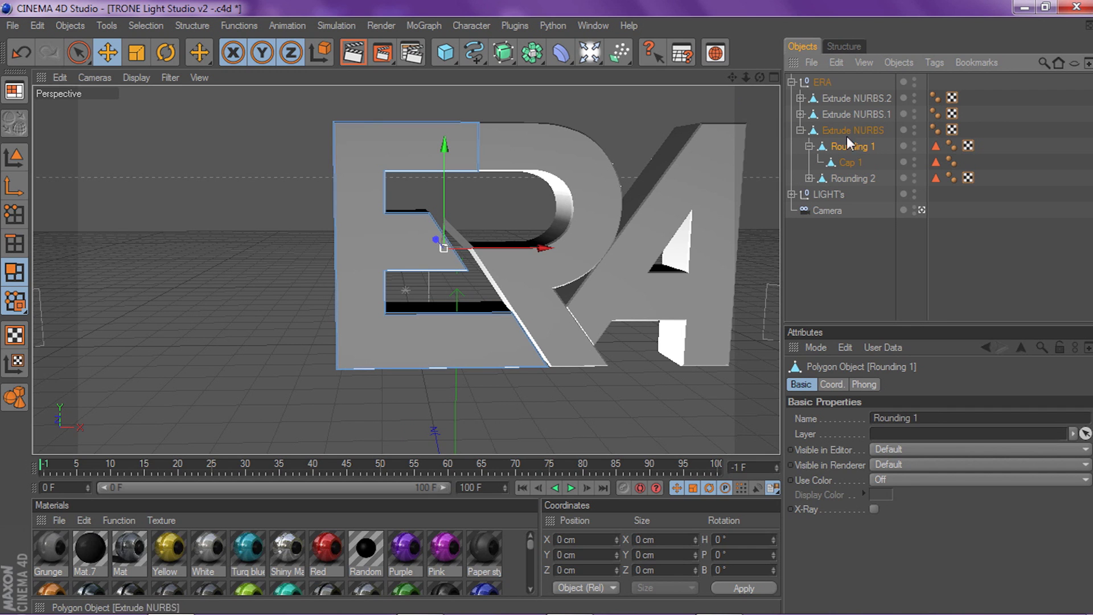
click(800, 131)
click(800, 130)
click(809, 147)
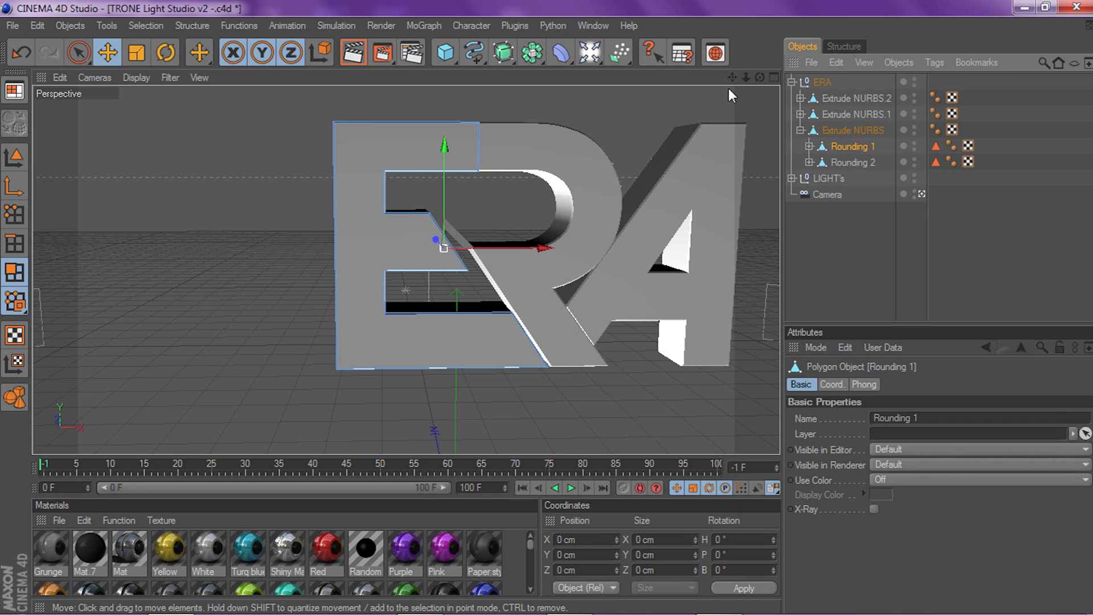
click(422, 26)
mouse_move(471, 25)
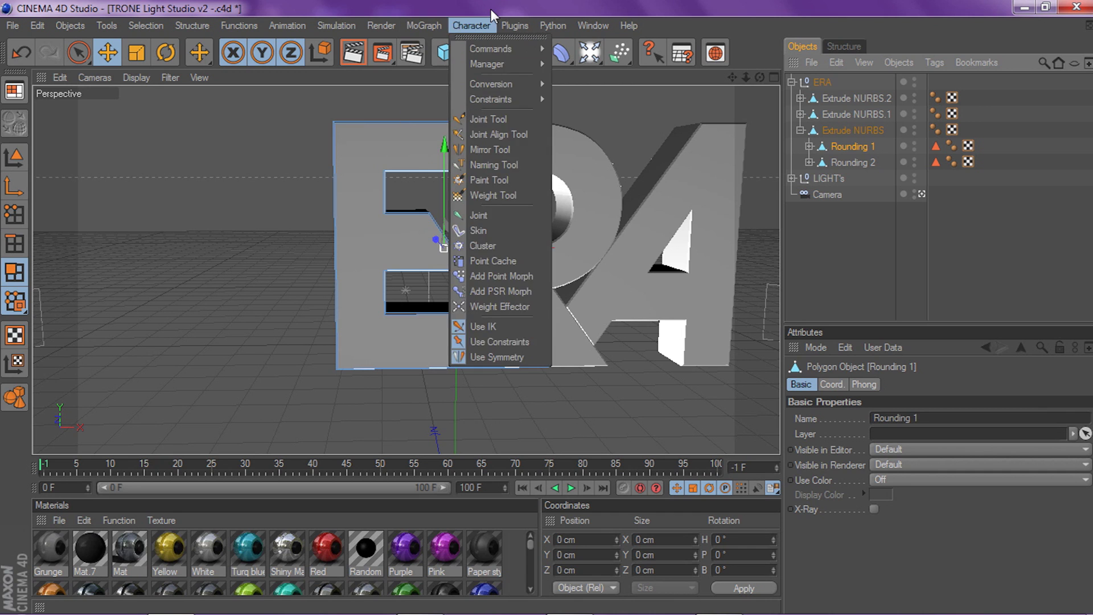
click(491, 9)
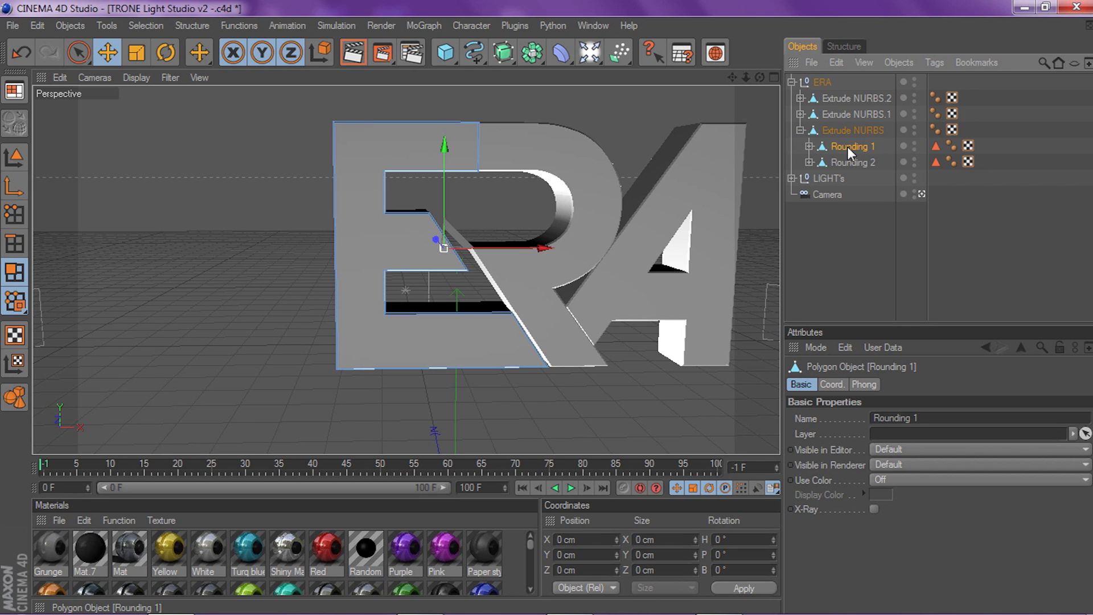
Try selecting the front-face polygons of Cap 1 under the E's Rounding 1, and undo the polygon selection
click(853, 164)
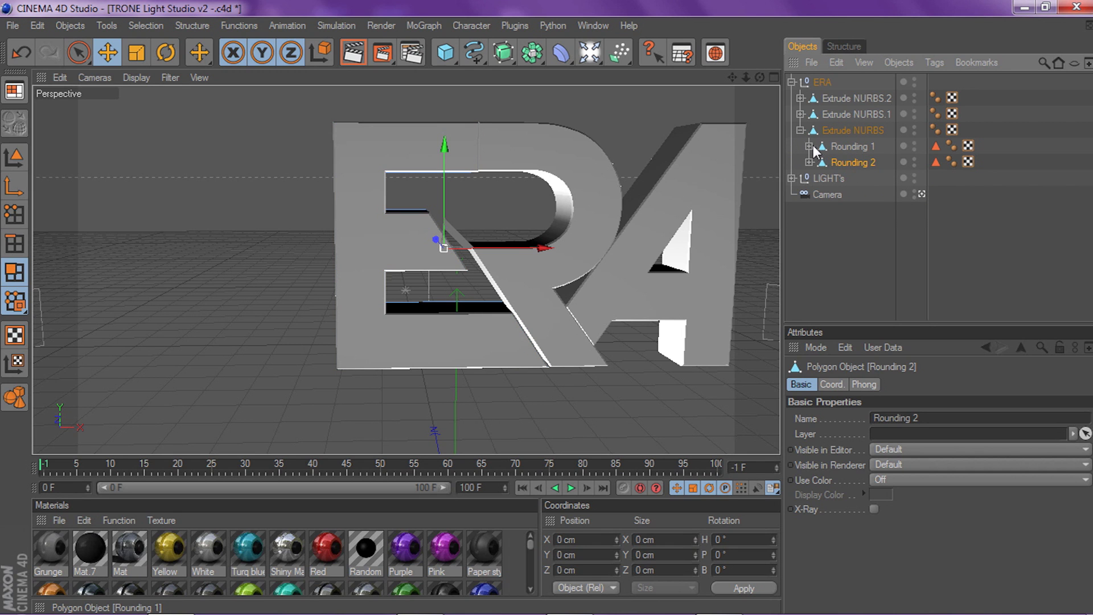
click(809, 146)
click(853, 163)
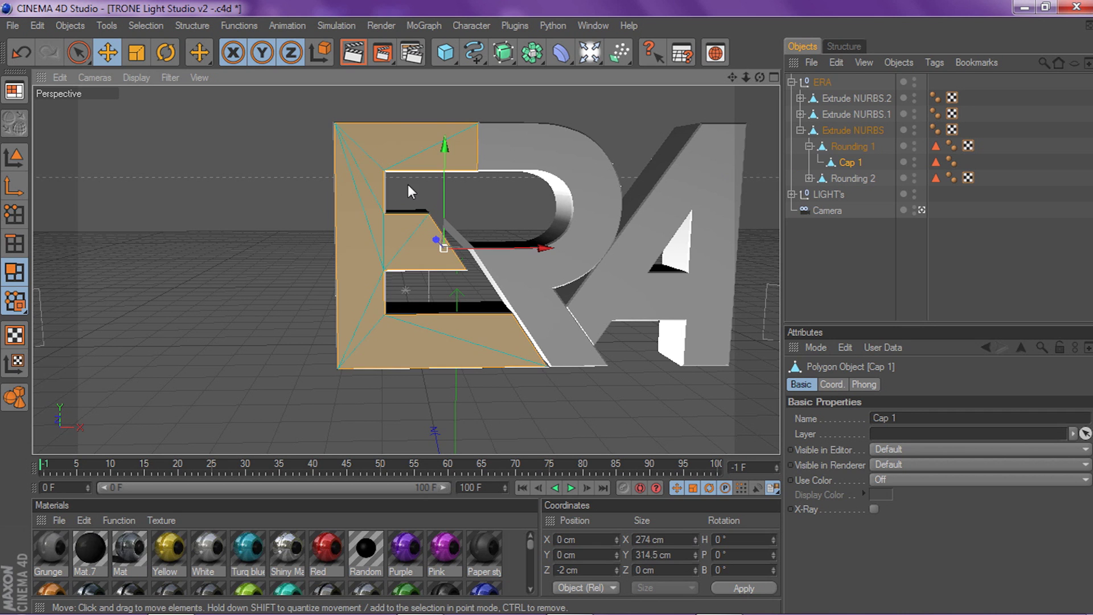
key(ctrl+z)
Add a MoText object to the scene and make it editable
click(421, 26)
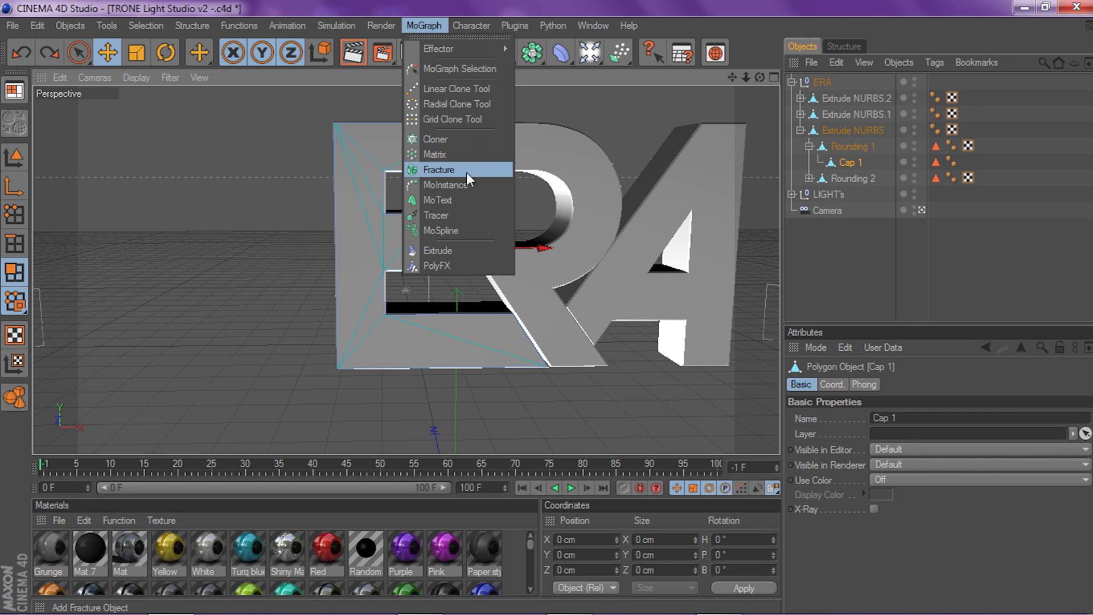
click(454, 200)
drag(734, 77, 646, 21)
scroll(647, 169, up, 4)
key(c)
Expand the MoText hierarchy down to its letters and make the T extrusion editable
click(791, 82)
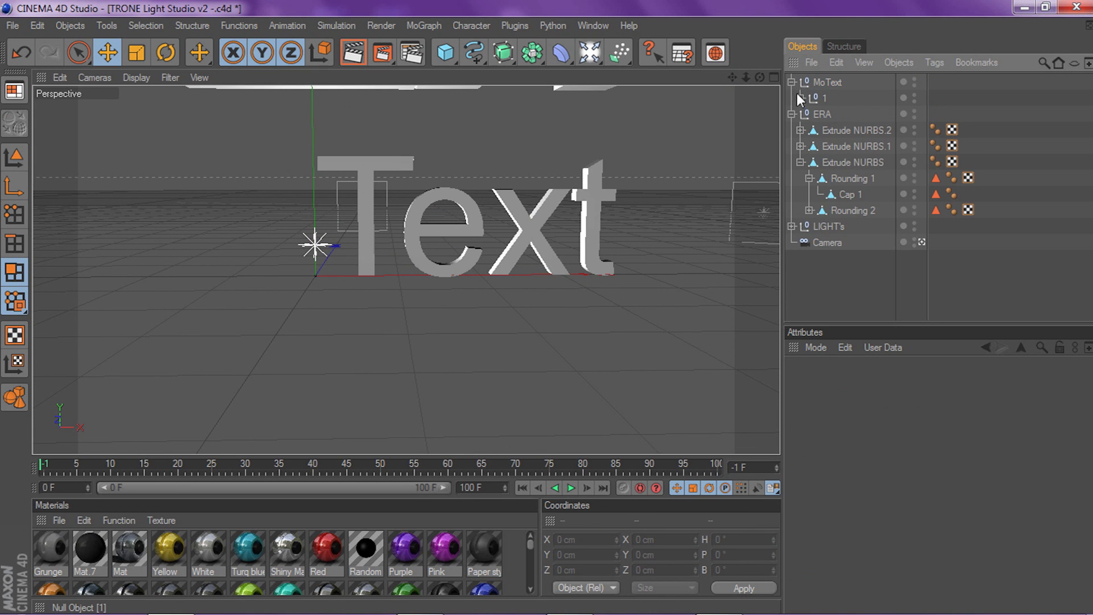
click(800, 98)
click(808, 114)
click(833, 131)
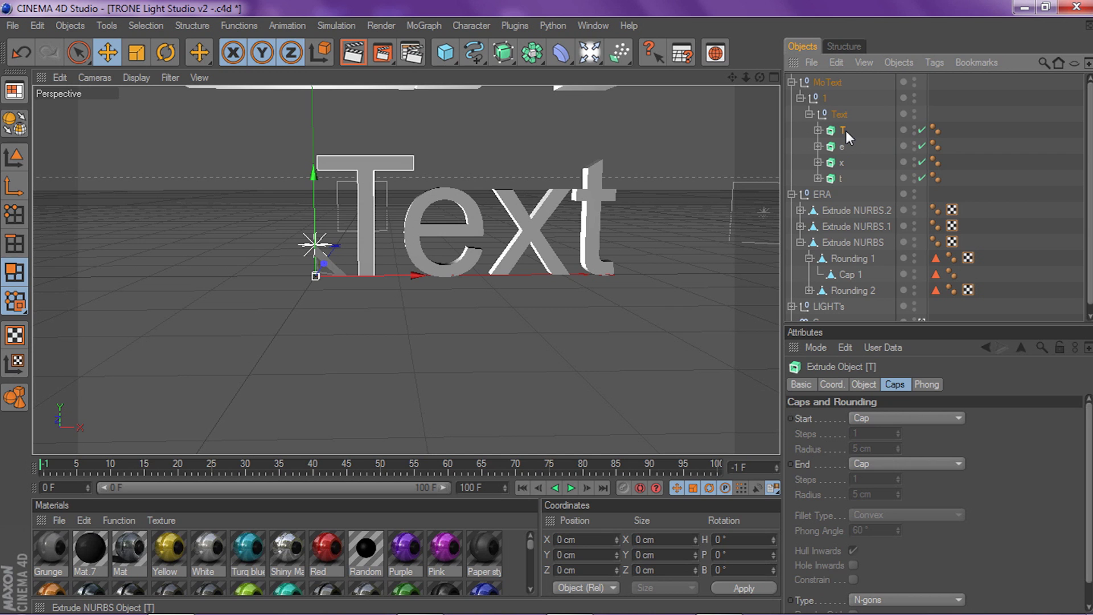
key(c)
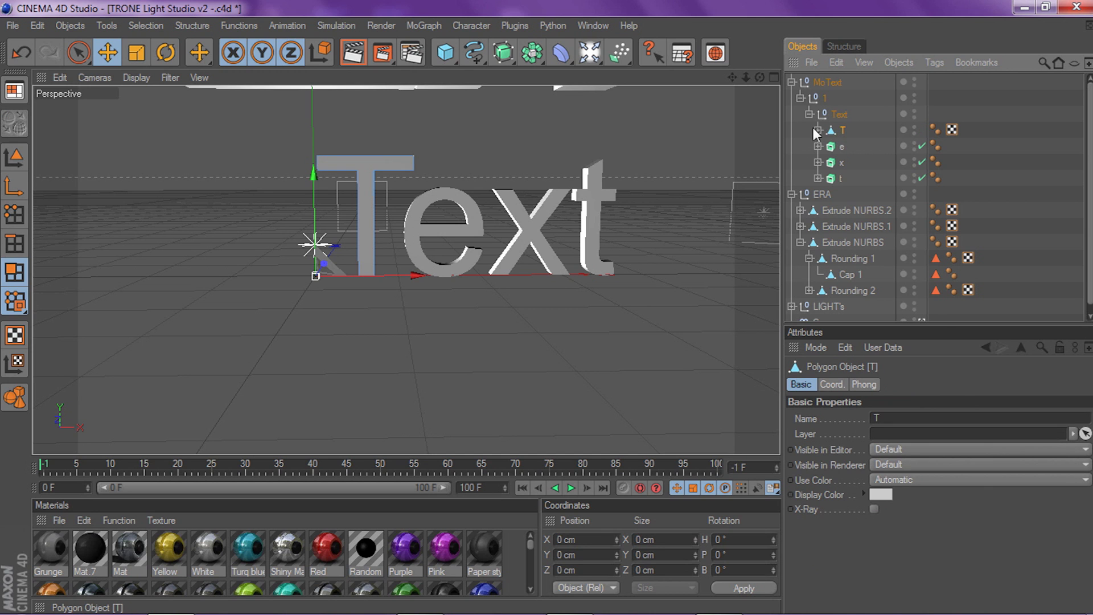
Select the front face of Cap 1 under the MoText letter T, and delete the whole MoText object
click(817, 130)
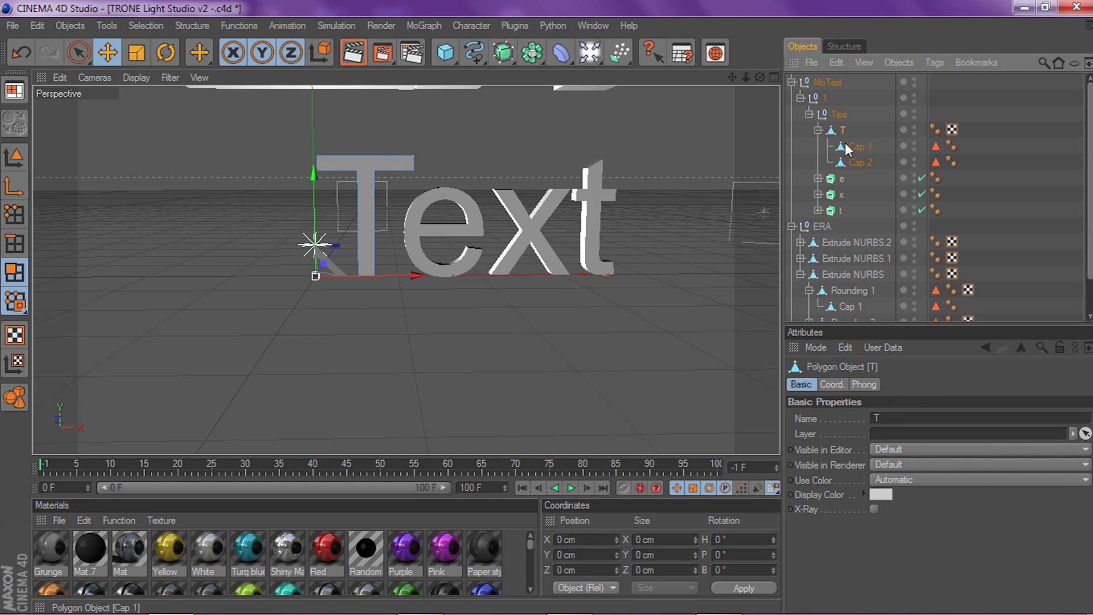
click(368, 192)
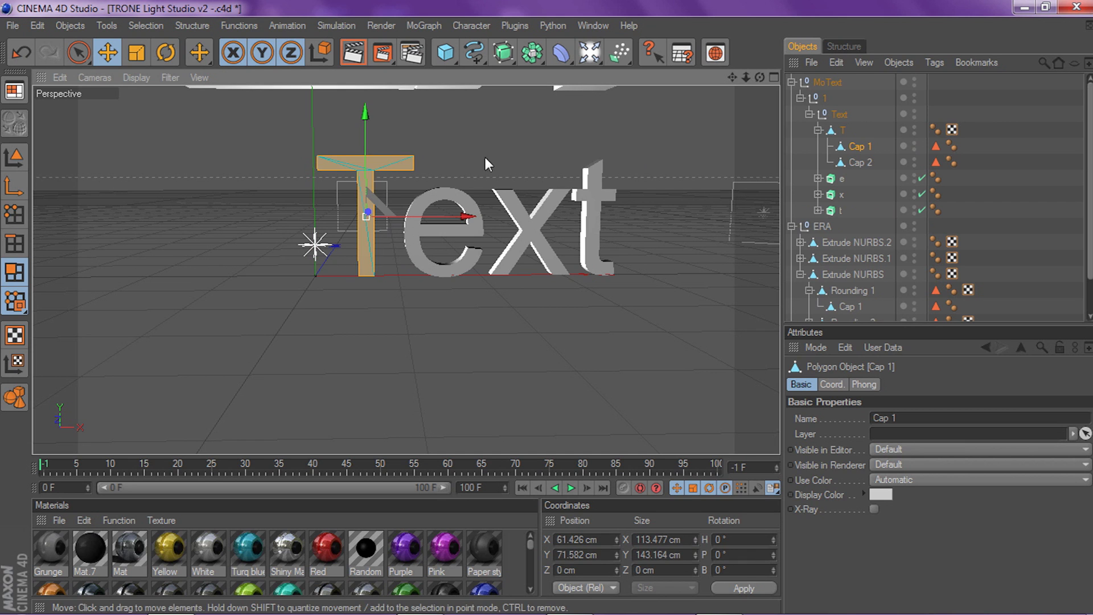
click(828, 81)
key(Delete)
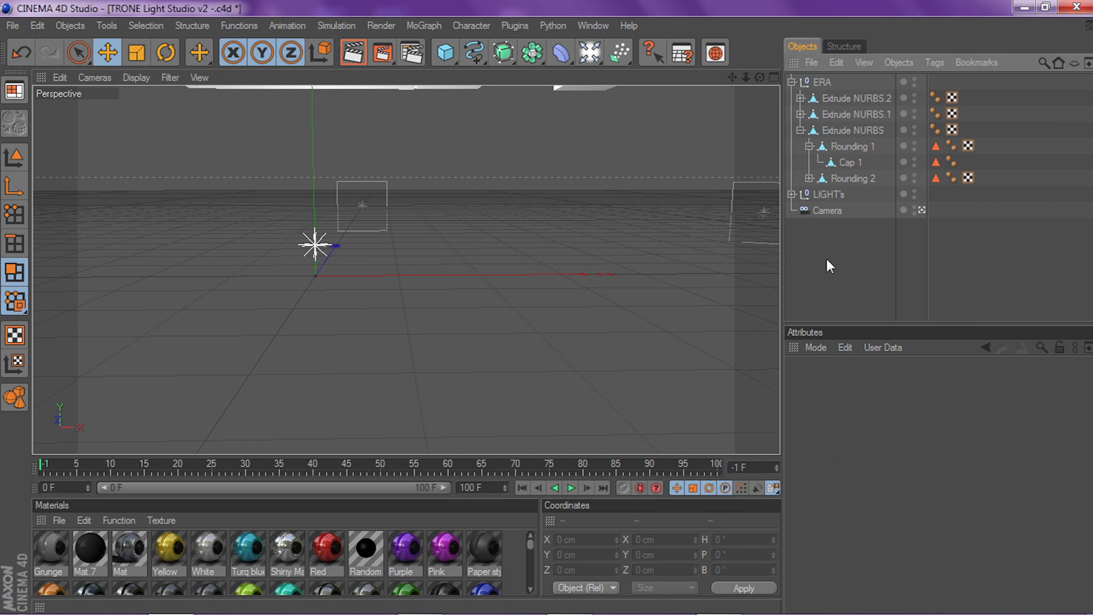
Select Cap 1 under the E's Rounding 1, try selecting its front-face polygon, and clear that polygon selection
drag(732, 77, 765, 398)
click(846, 163)
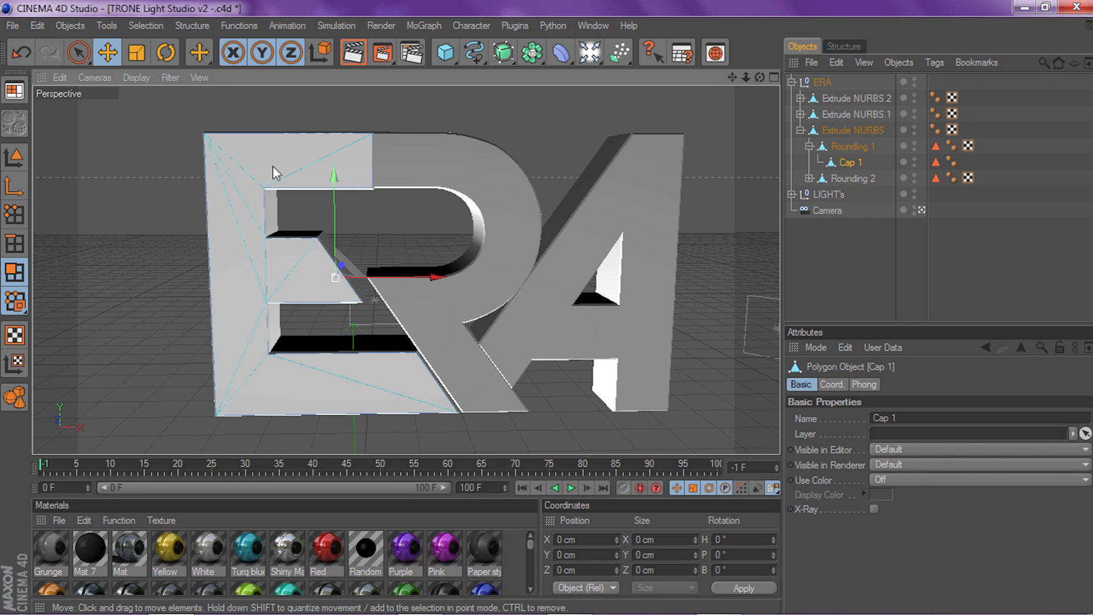
click(251, 173)
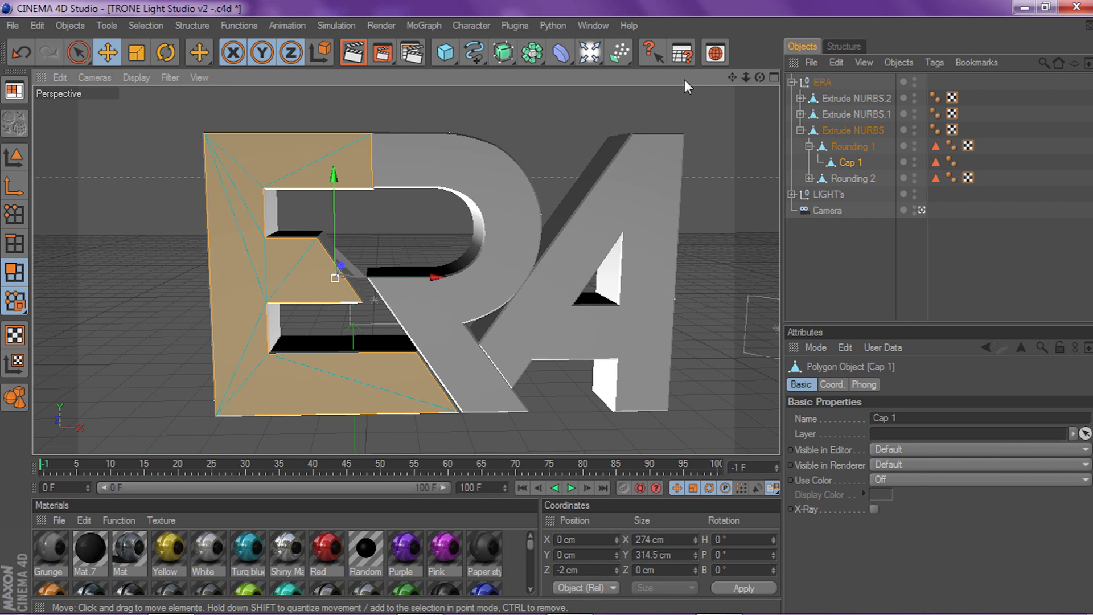
drag(732, 77, 766, 62)
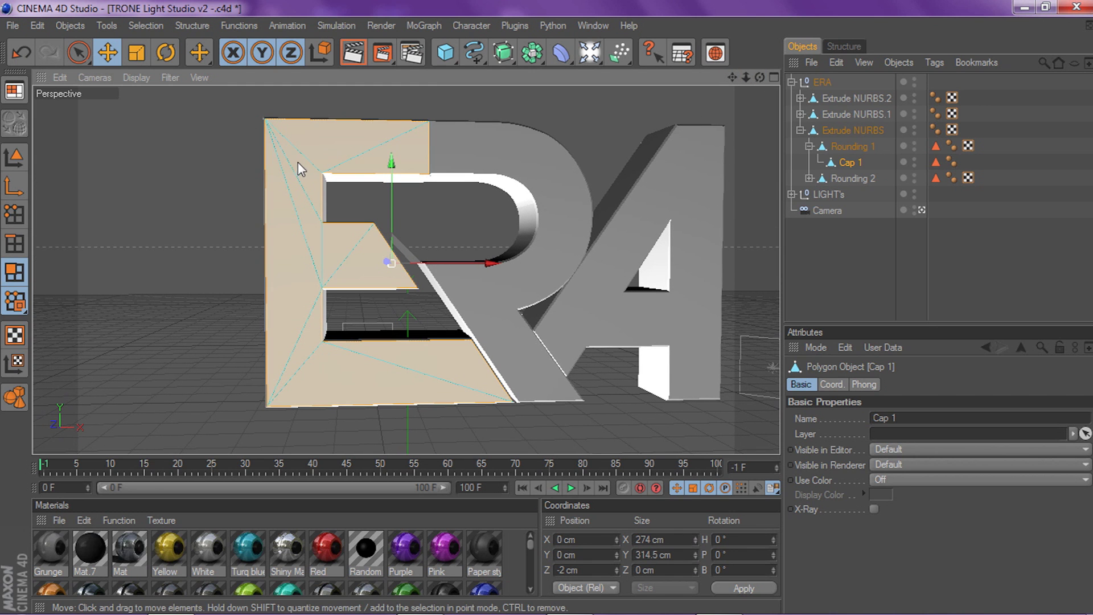
click(103, 308)
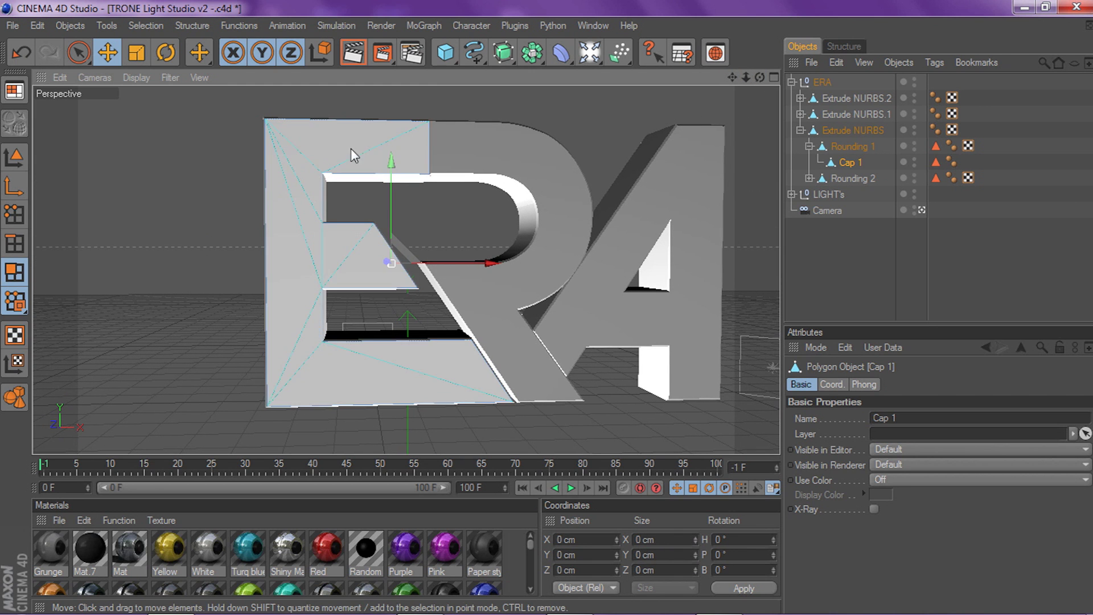
click(293, 167)
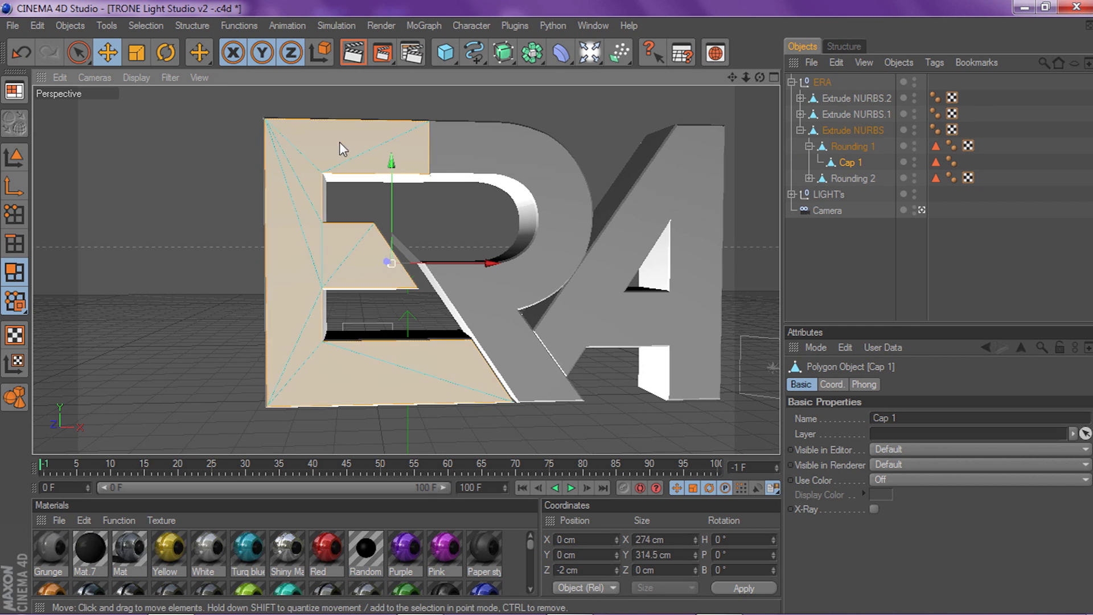
right_click(183, 220)
click(132, 247)
key(ctrl+z)
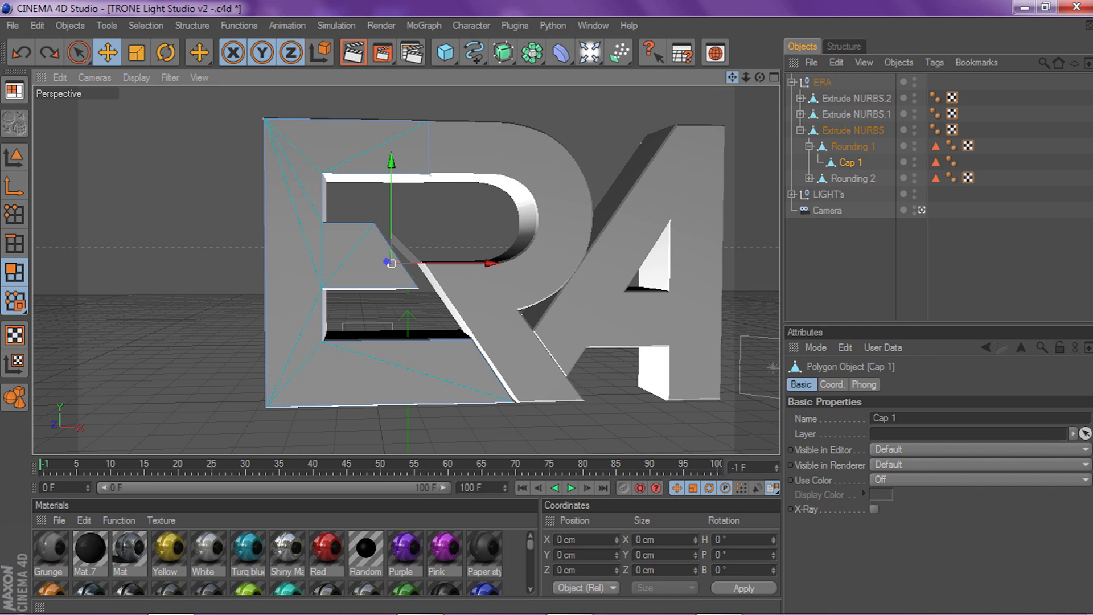
Activate the Knife tool for cutting the front face of the E's Cap 1
drag(732, 78, 833, 77)
mouse_move(759, 77)
mouse_down()
mouse_move(711, 100)
mouse_move(757, 72)
mouse_up()
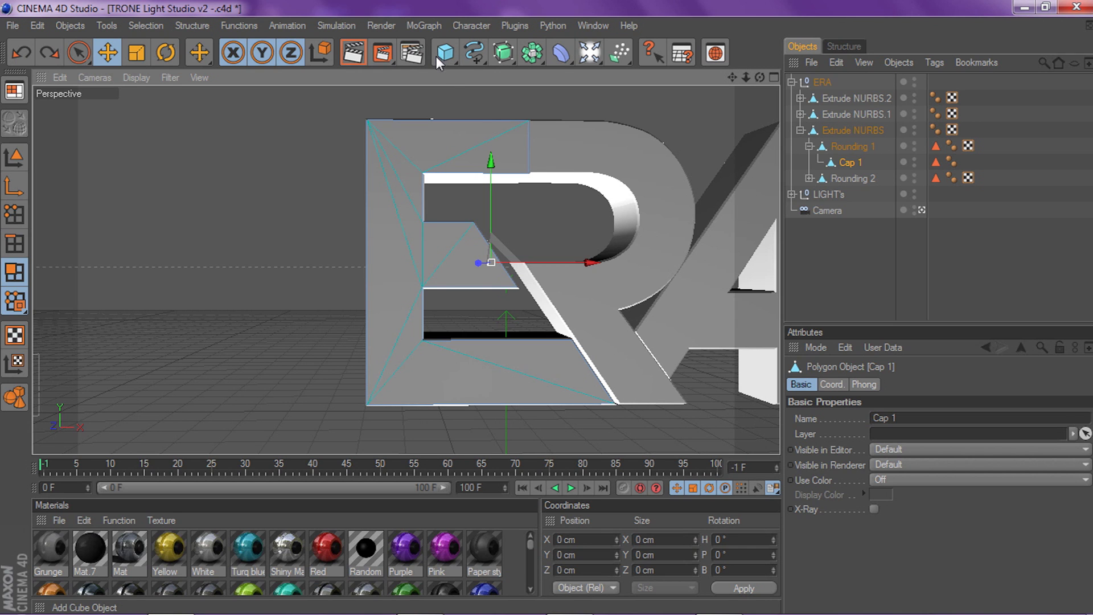
drag(760, 77, 410, 170)
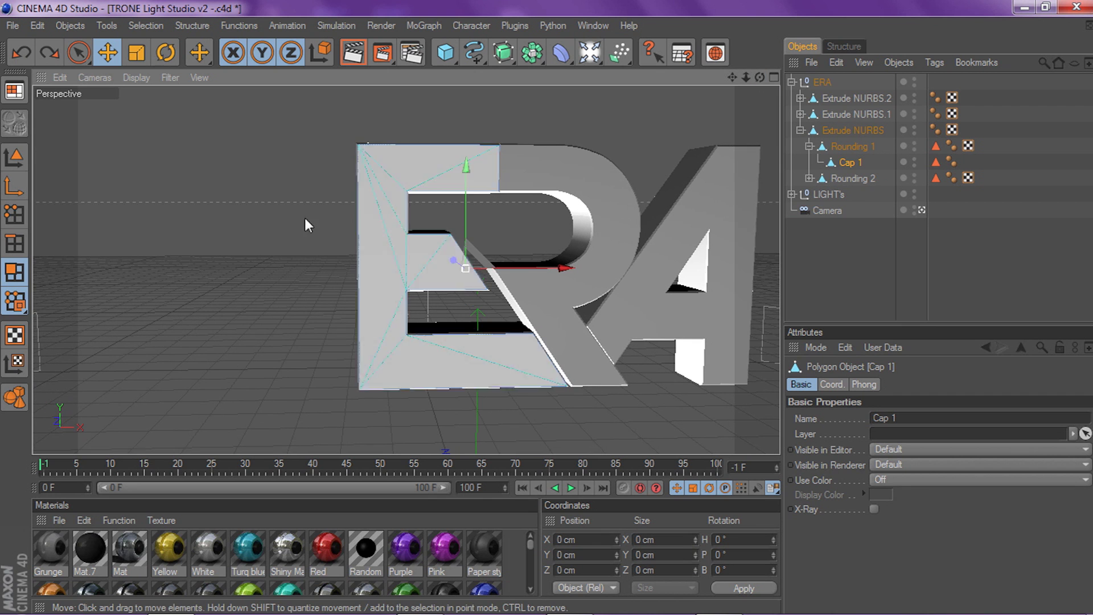
right_click(152, 197)
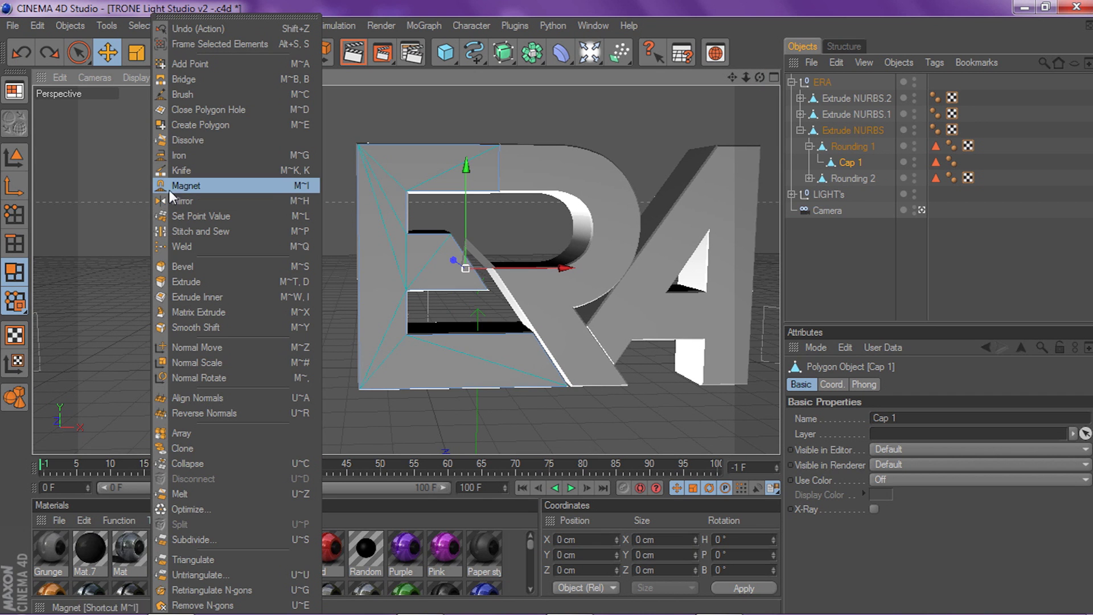
click(179, 200)
right_click(176, 185)
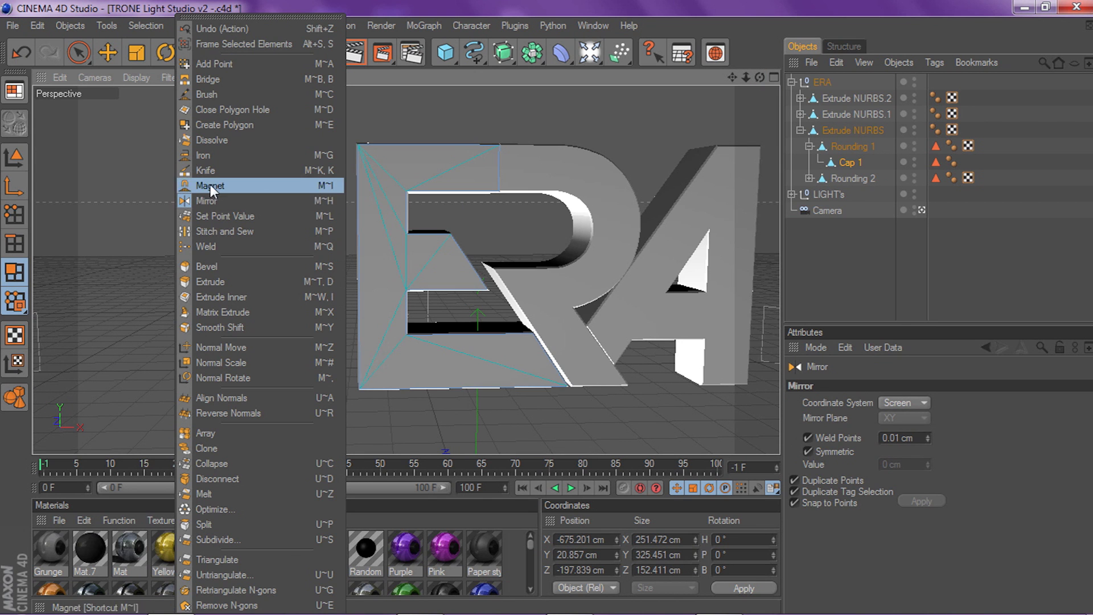
click(208, 170)
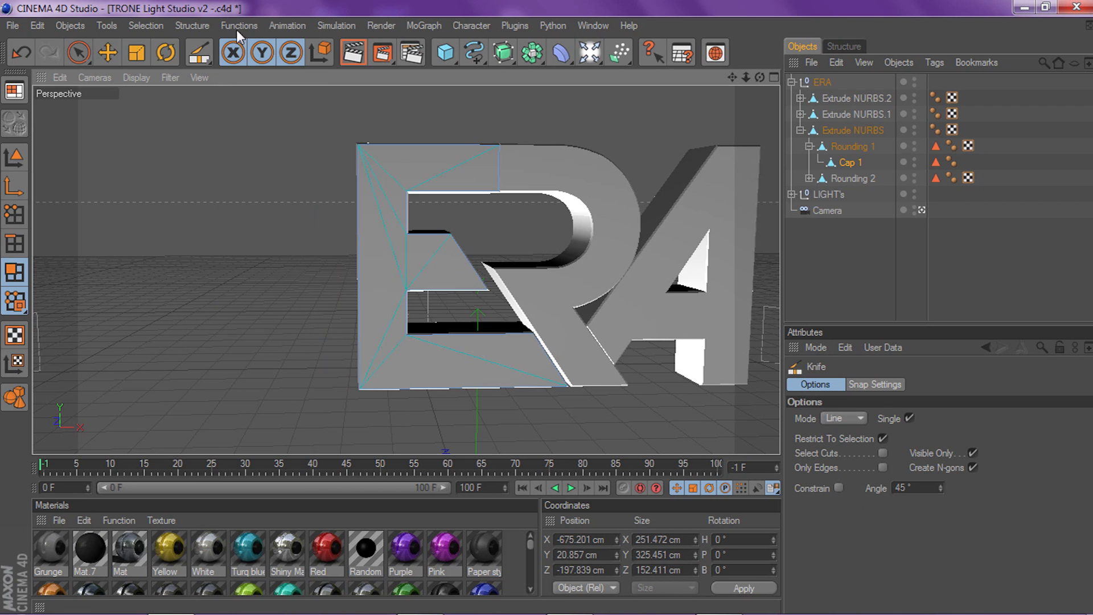
click(188, 25)
click(214, 220)
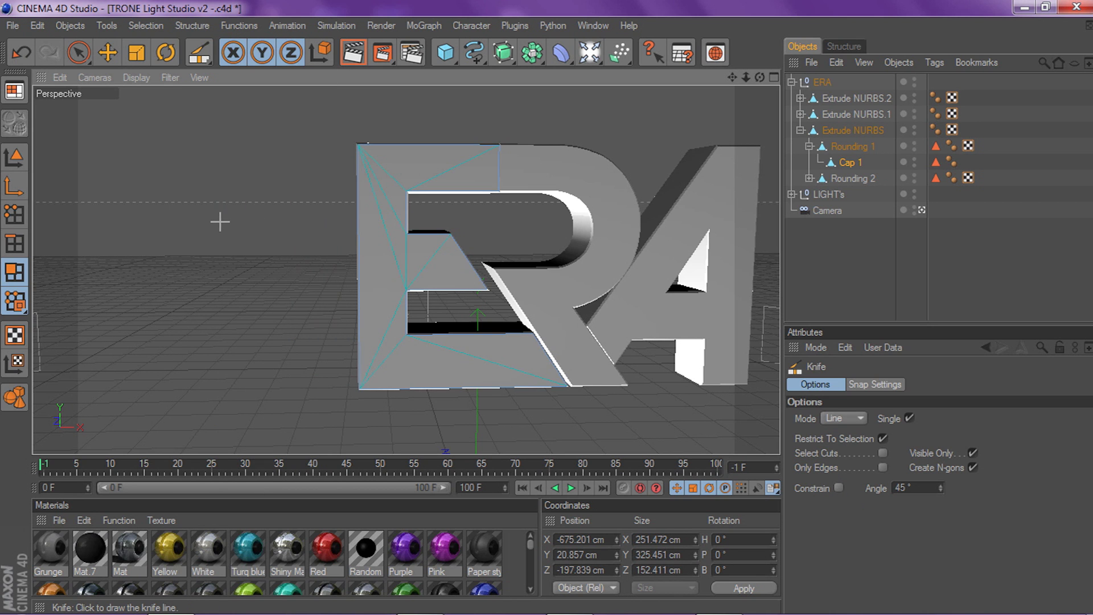
Try a vertical knife cut near the outer edge of the E's stem and a slanted cut across it
scroll(584, 226, up, 2)
drag(359, 102, 359, 437)
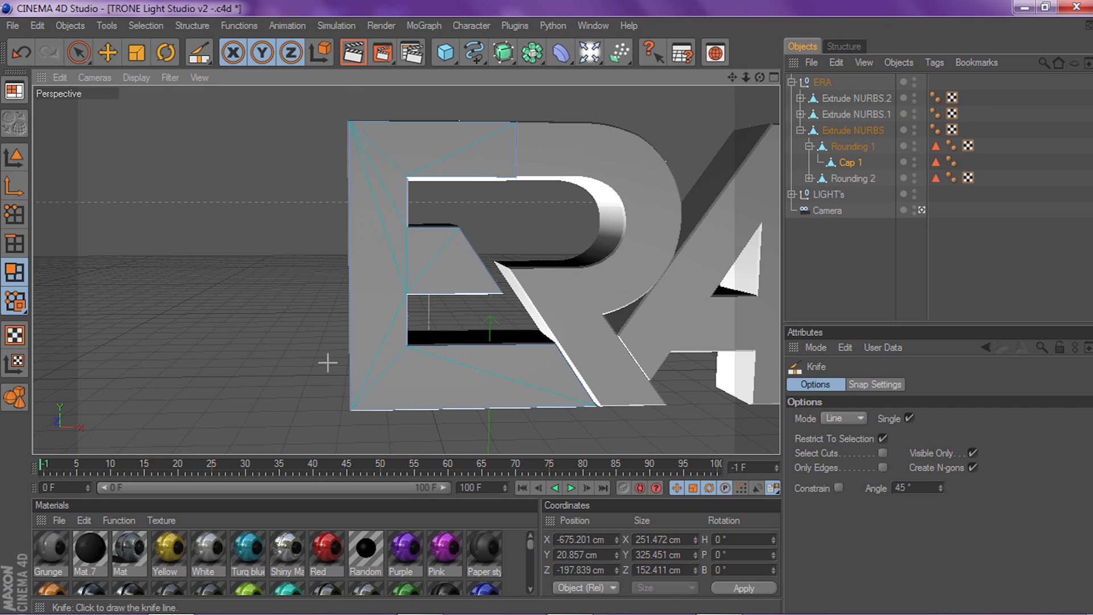
key(ctrl+z)
drag(363, 97, 361, 419)
drag(142, 122, 533, 242)
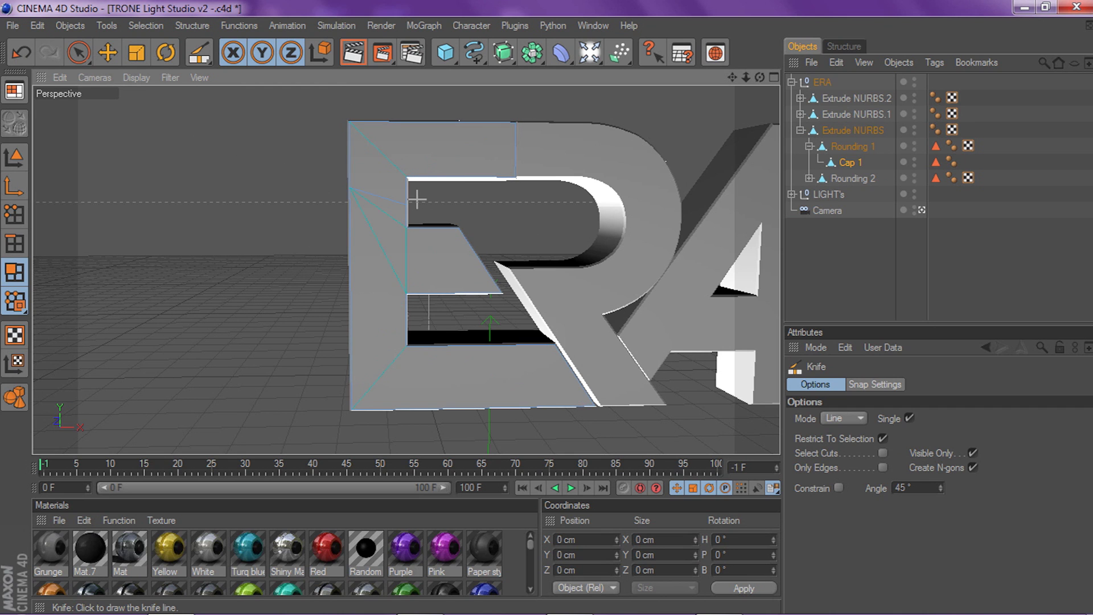
Knife two vertical cuts through the E's stem, one near its outer edge and one near its inner edge
drag(358, 104, 361, 439)
drag(387, 107, 391, 430)
drag(391, 429, 391, 432)
key(ctrl+z)
drag(401, 106, 407, 439)
key(ctrl+z)
drag(398, 118, 400, 431)
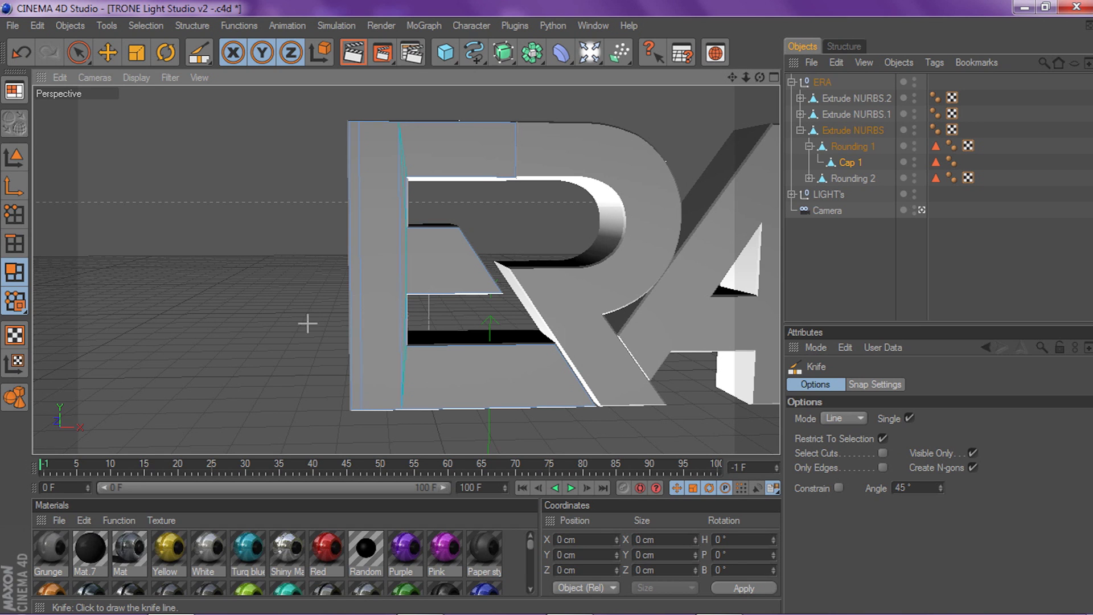
Knife two slanted cuts across the upper and lower parts of the E's stem to enclose a four-sided panel
drag(274, 311, 453, 357)
drag(317, 186, 415, 106)
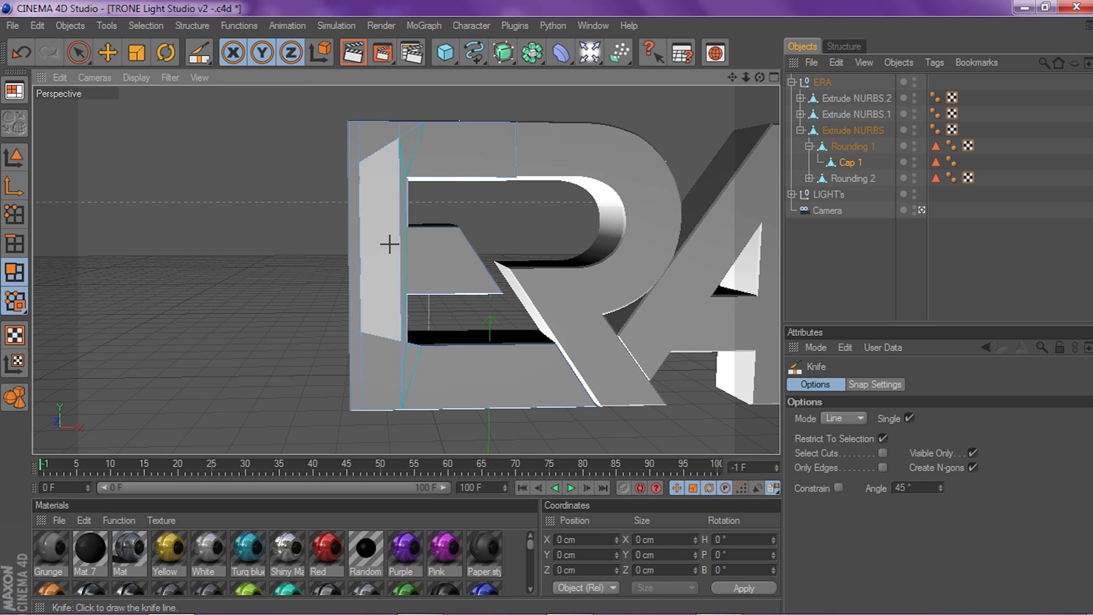
scroll(653, 123, up, 2)
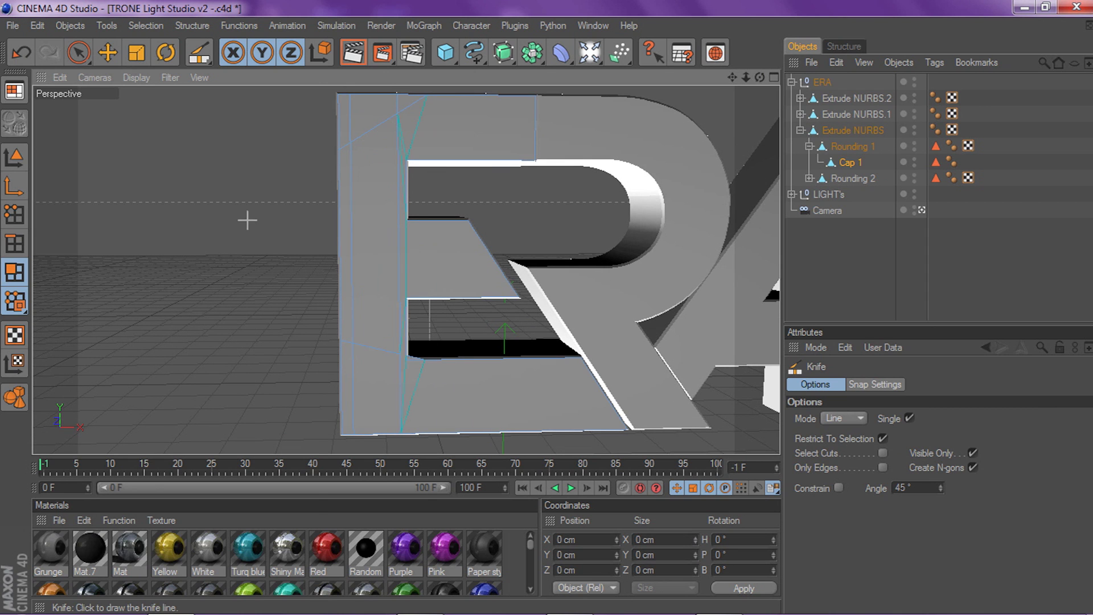
Extrude the enclosed panel on the E's stem inward with an offset of -10 cm
right_click(153, 193)
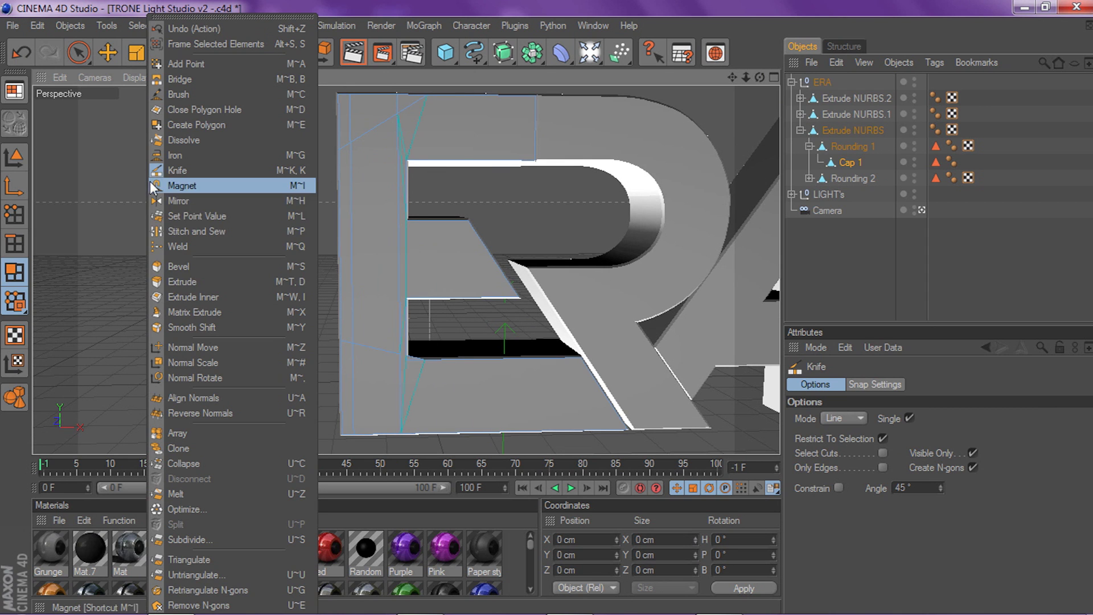
click(183, 284)
click(370, 205)
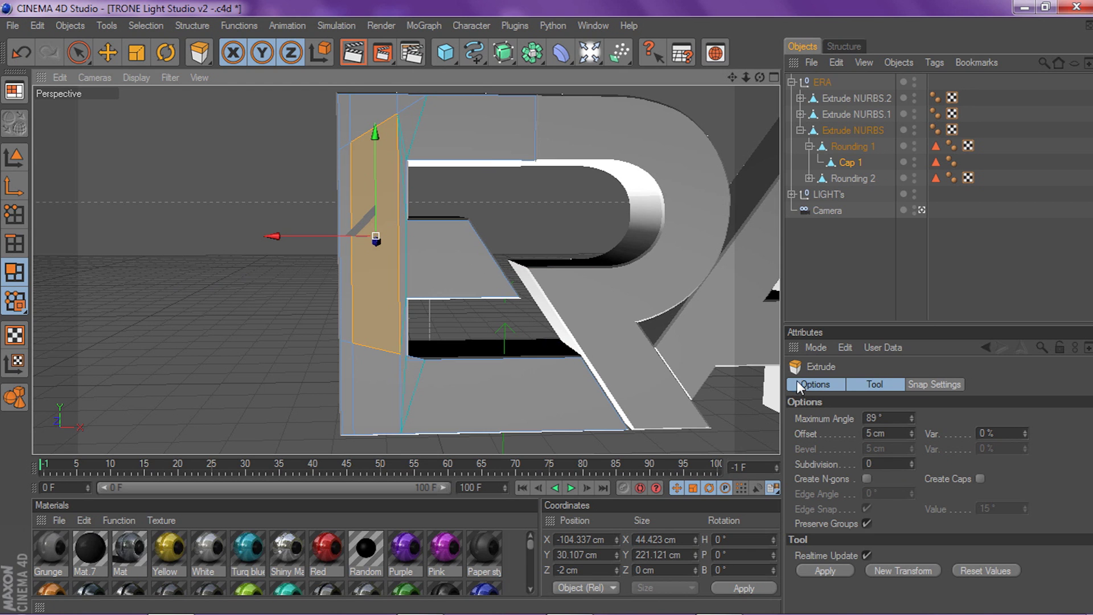
click(897, 432)
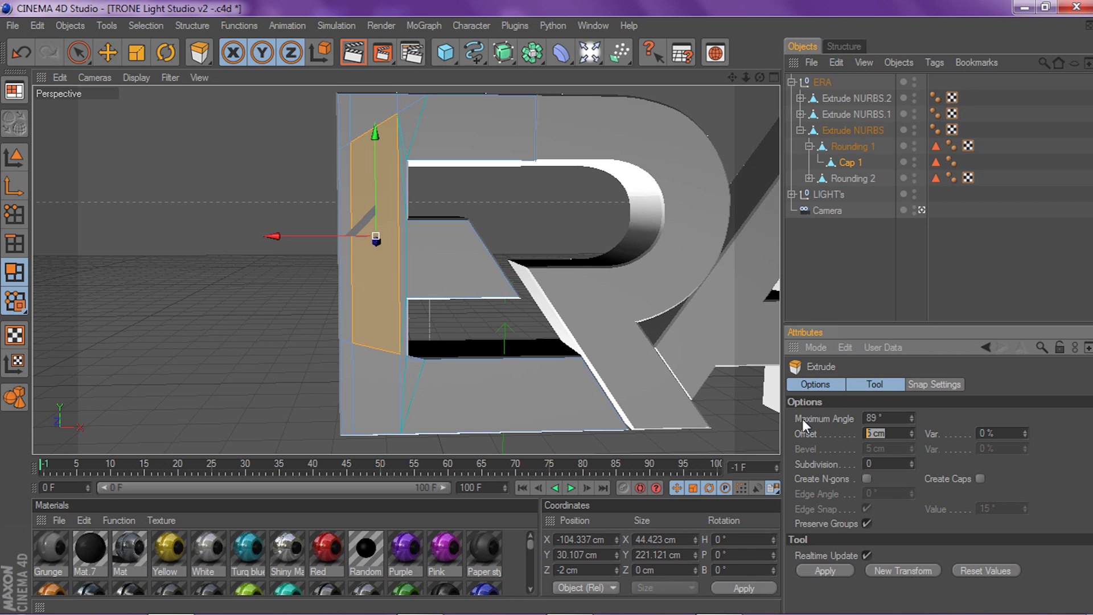
text(-10)
key(Return)
Clear the object selection and examine the recess in the E's stem up close and within the whole logo
scroll(599, 170, up, 3)
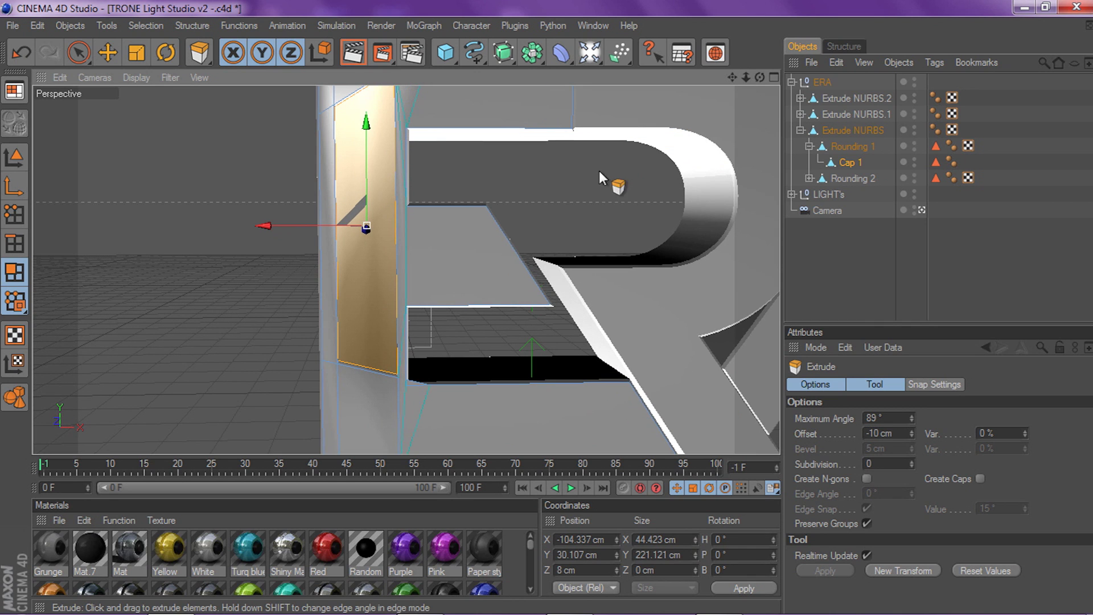
drag(730, 78, 777, 114)
scroll(738, 97, up, 2)
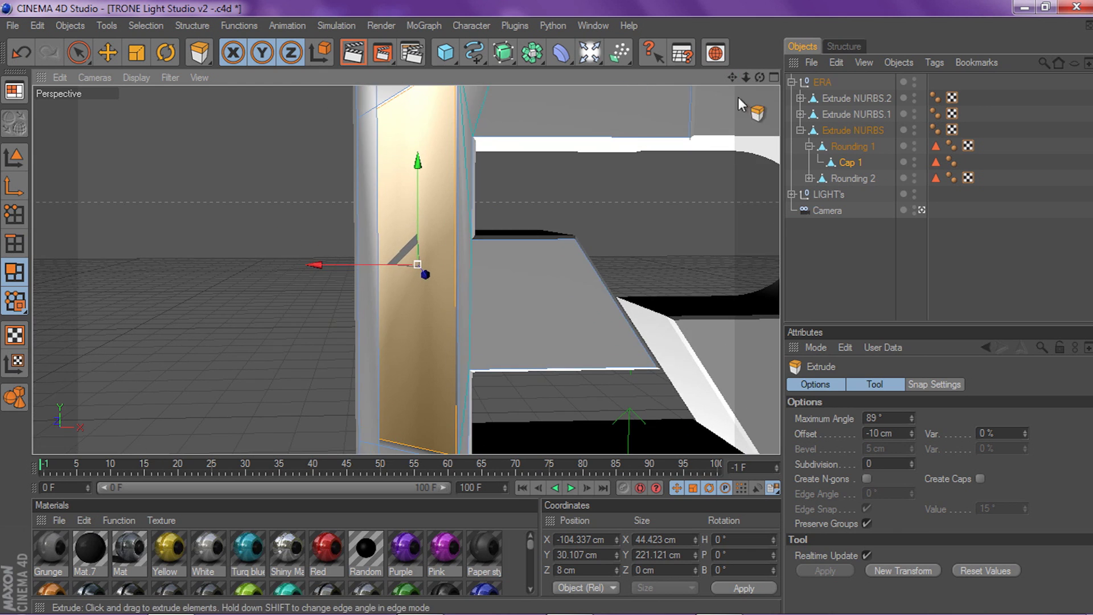
drag(759, 77, 818, 174)
click(817, 250)
scroll(441, 224, down, 7)
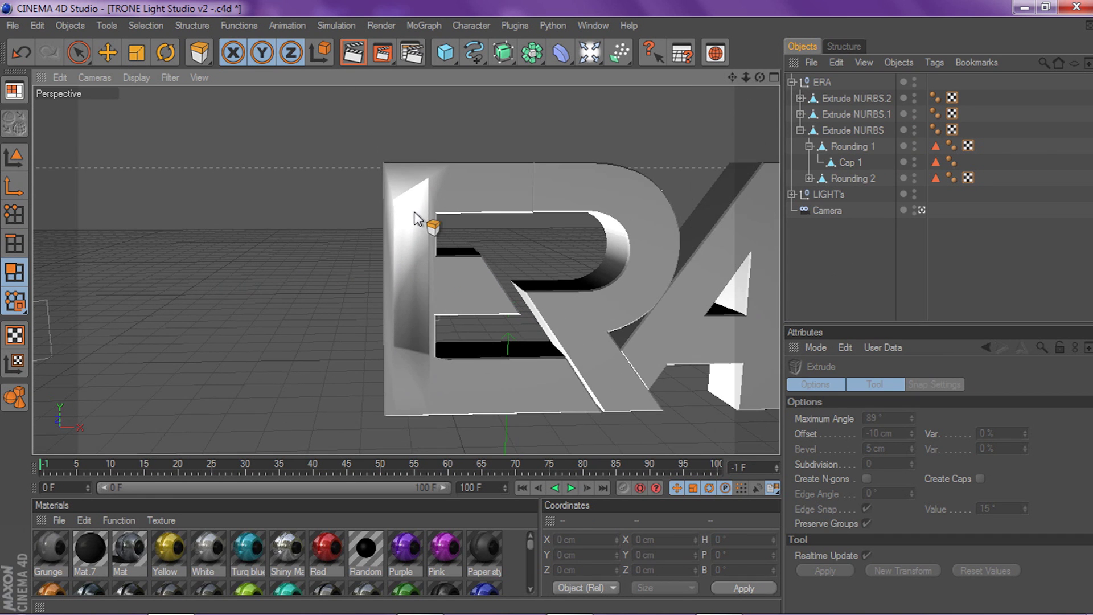
drag(422, 178, 299, 156)
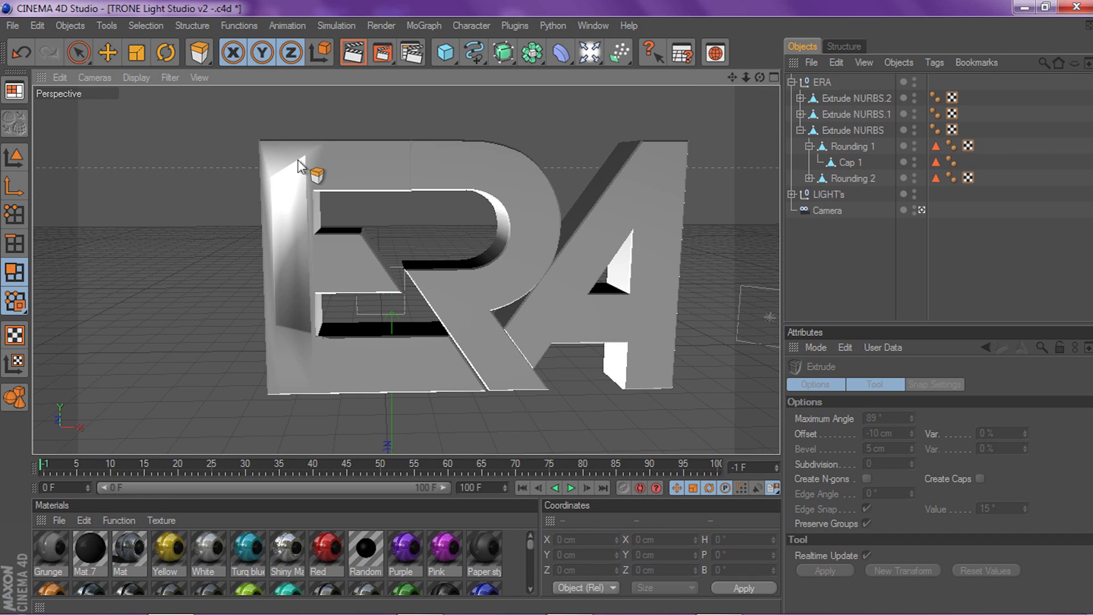
scroll(657, 149, up, 3)
drag(732, 78, 906, 74)
scroll(724, 113, up, 4)
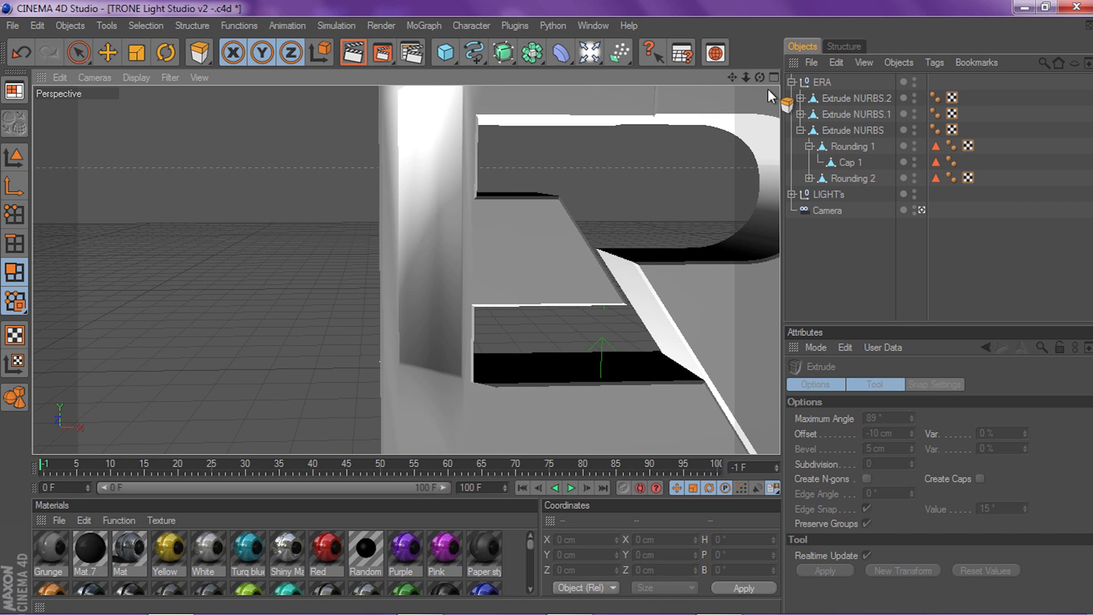
scroll(720, 105, down, 4)
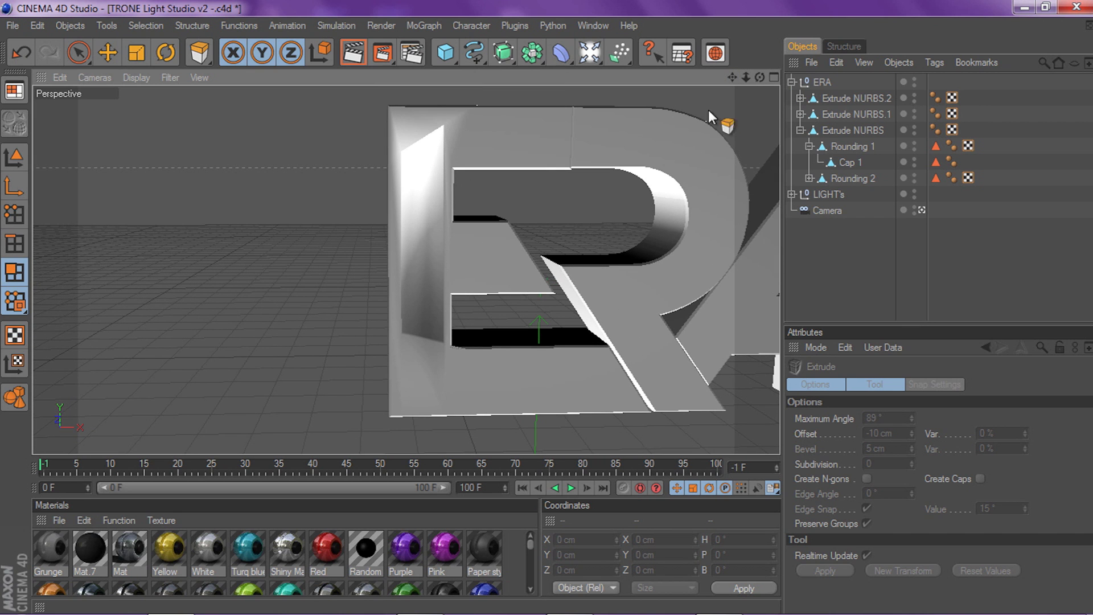
drag(732, 78, 542, 75)
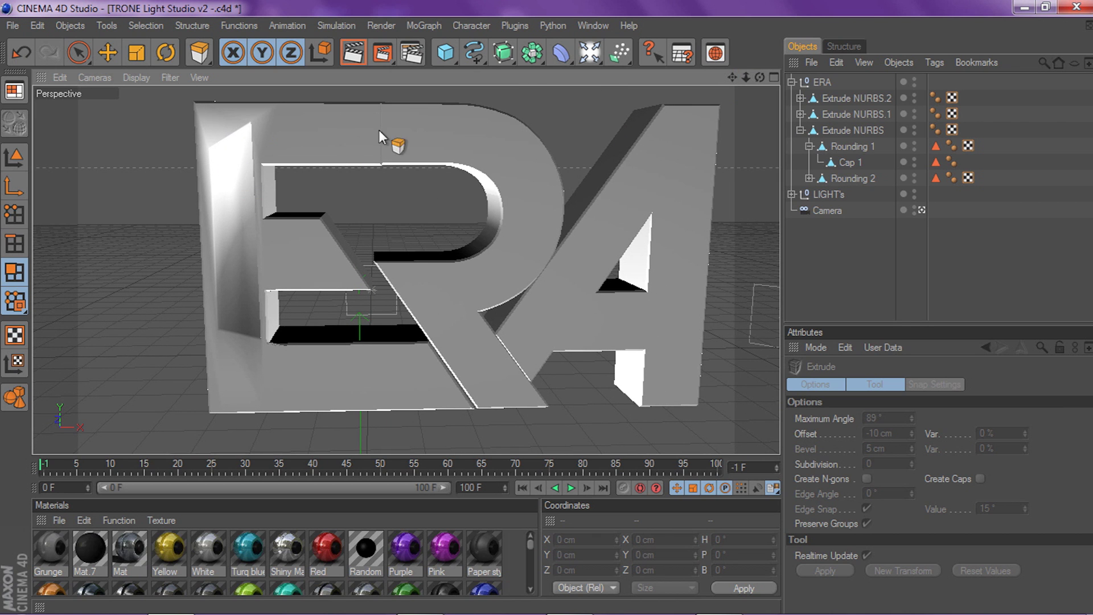
drag(735, 77, 807, 77)
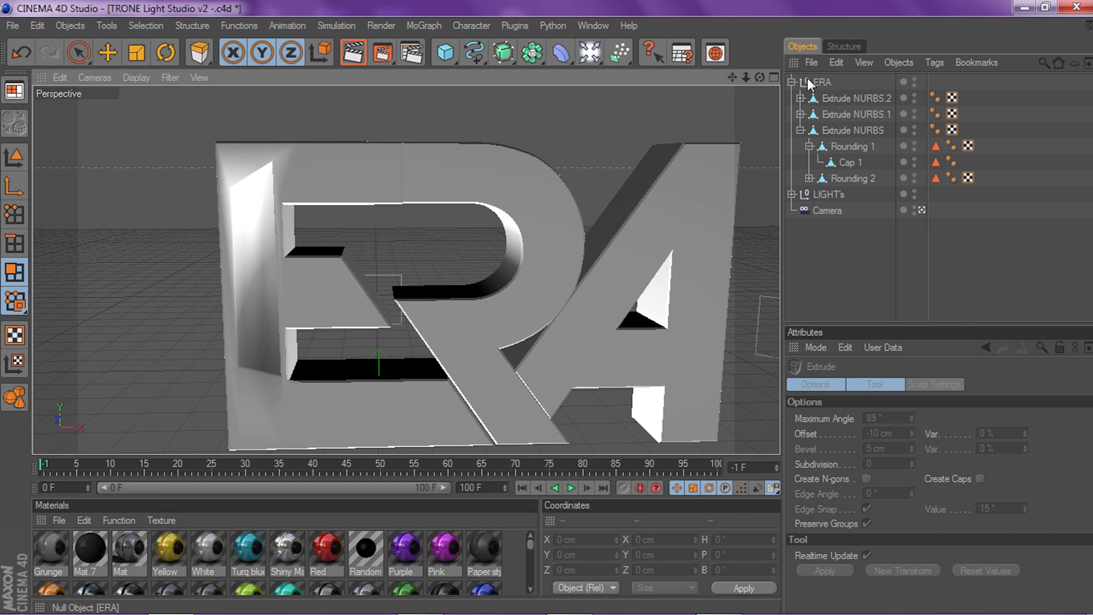
click(819, 82)
drag(732, 78, 757, 79)
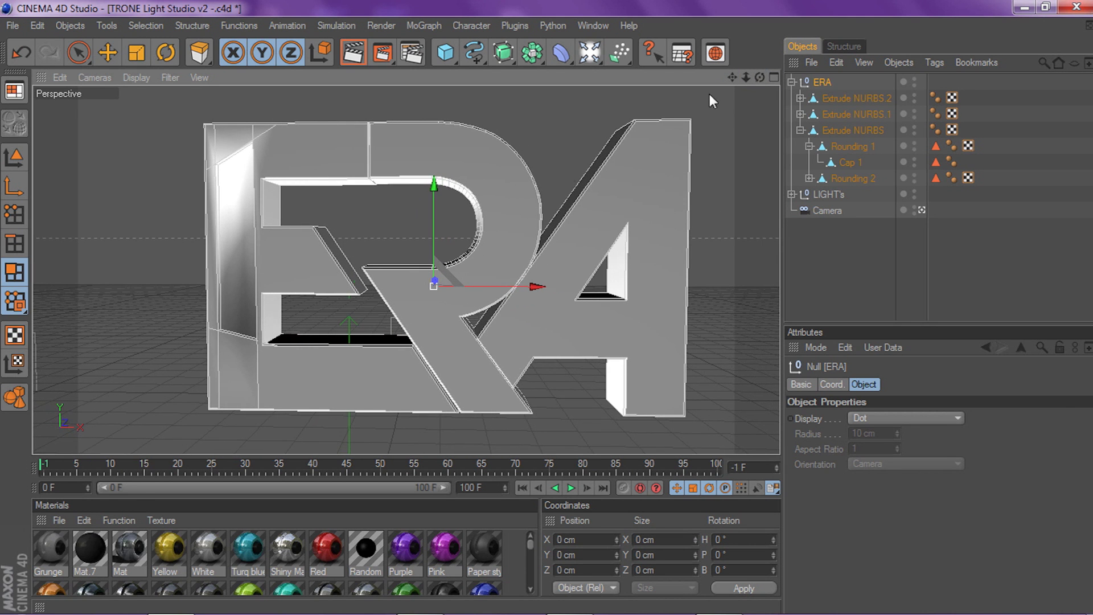
scroll(523, 190, down, 4)
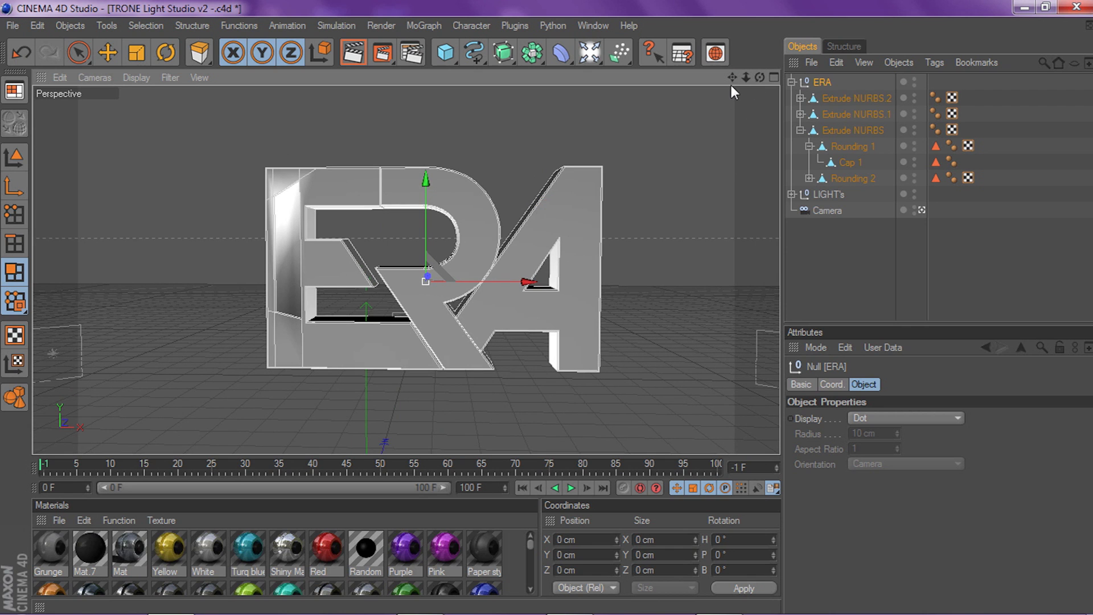
click(791, 81)
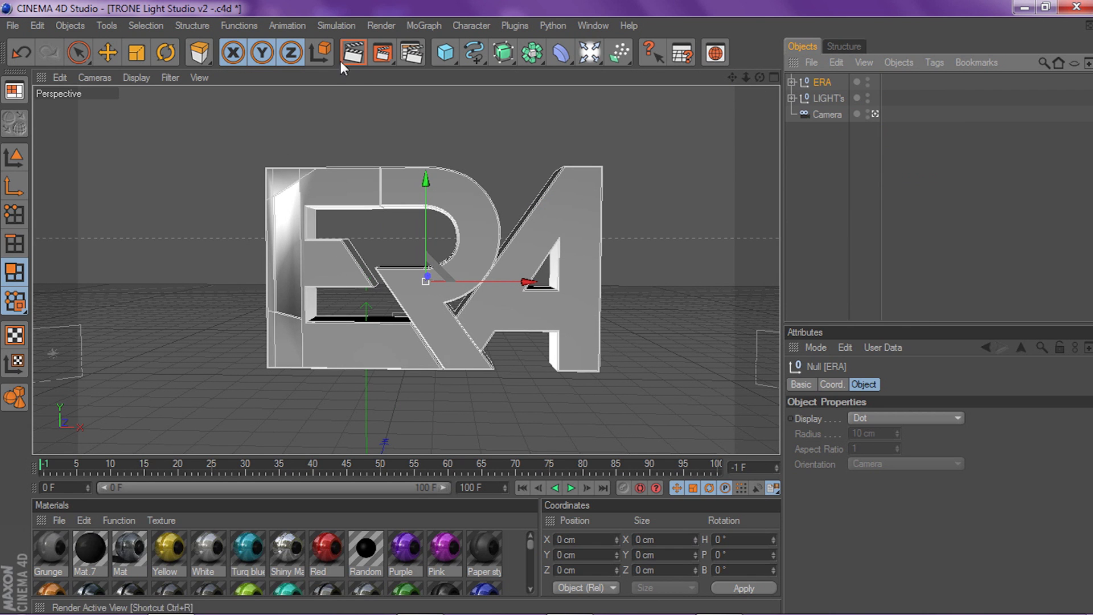
click(791, 82)
drag(731, 78, 733, 78)
Add a Cogwheel spline to the scene and switch to model editing mode
click(473, 56)
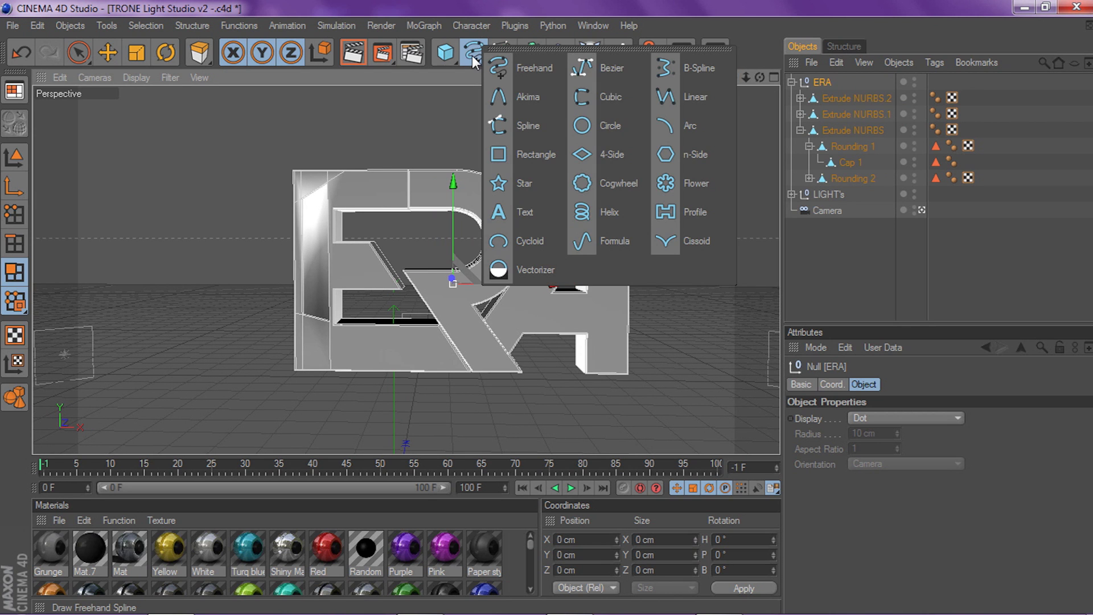
click(610, 183)
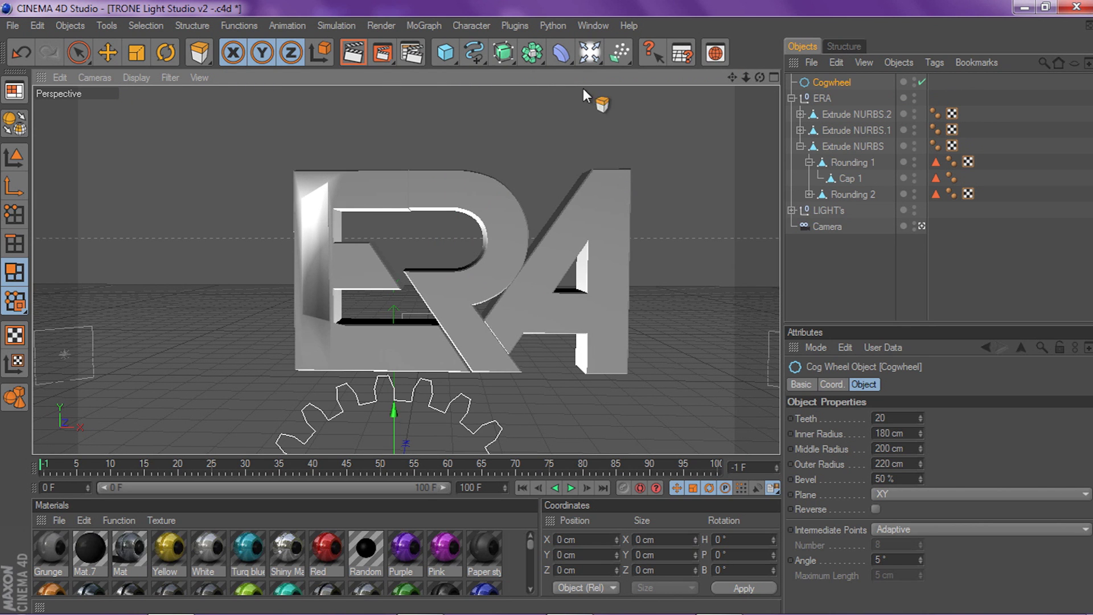
click(23, 151)
drag(732, 77, 733, 76)
scroll(118, 177, down, 3)
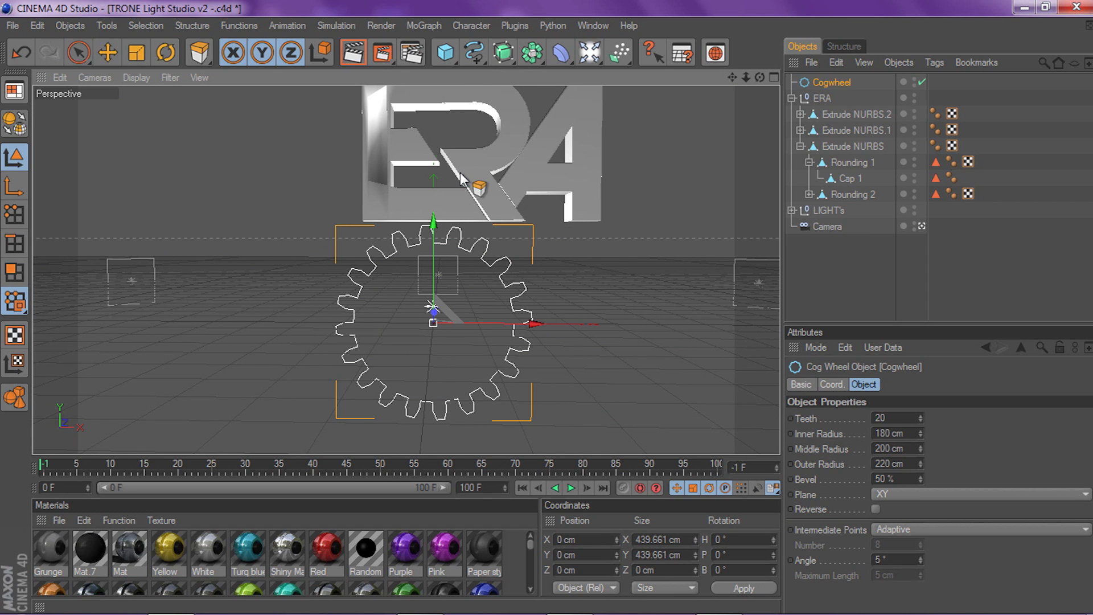
scroll(461, 174, up, 4)
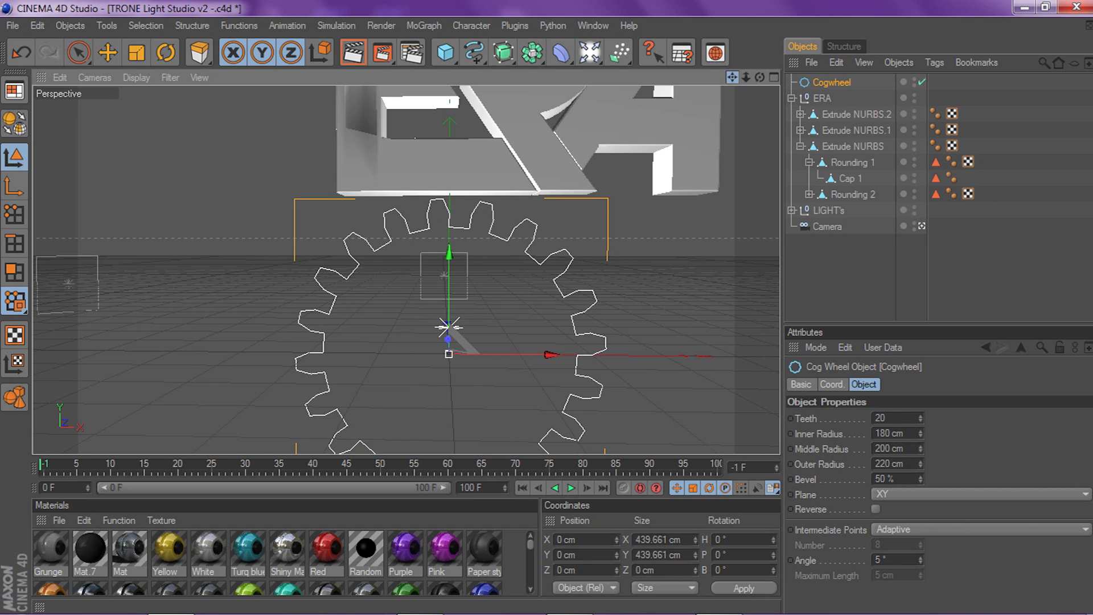
drag(732, 77, 732, 13)
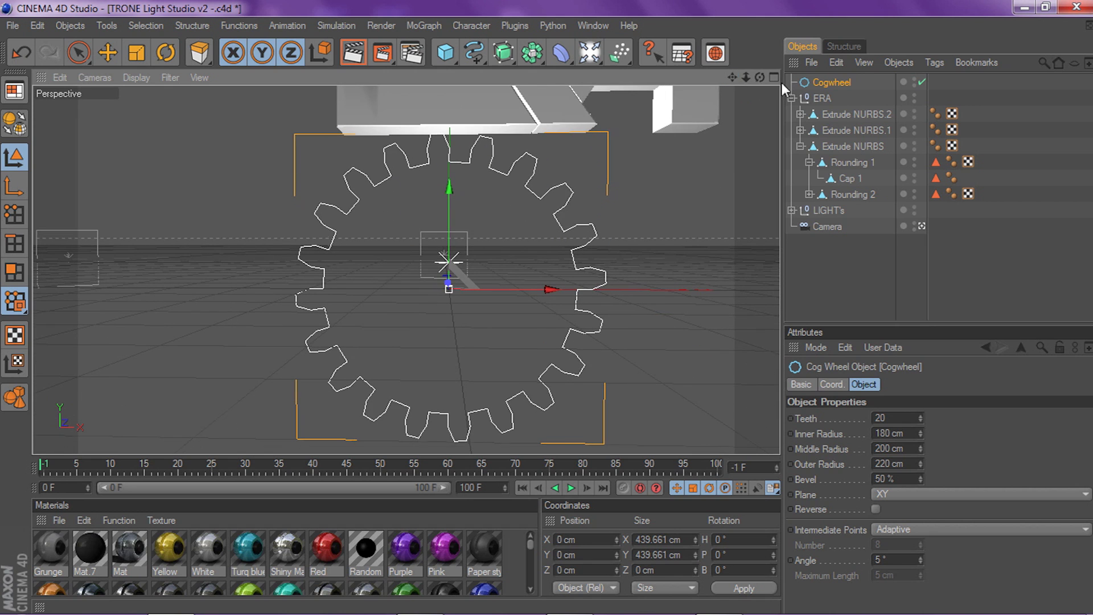
Set the cogwheel spline's number of teeth to 6
click(906, 418)
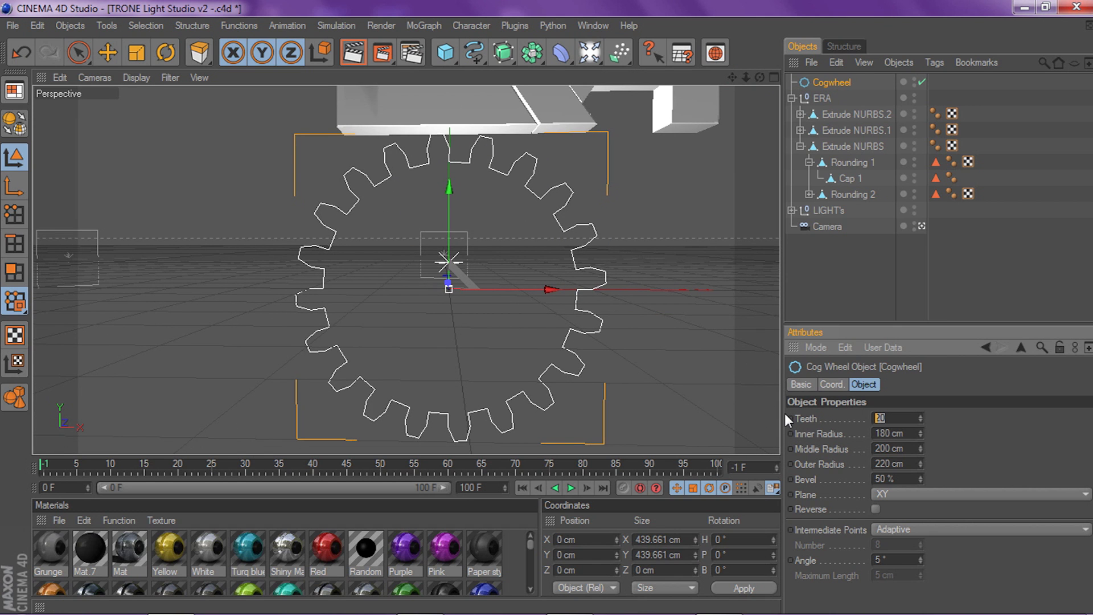
text(6)
key(Return)
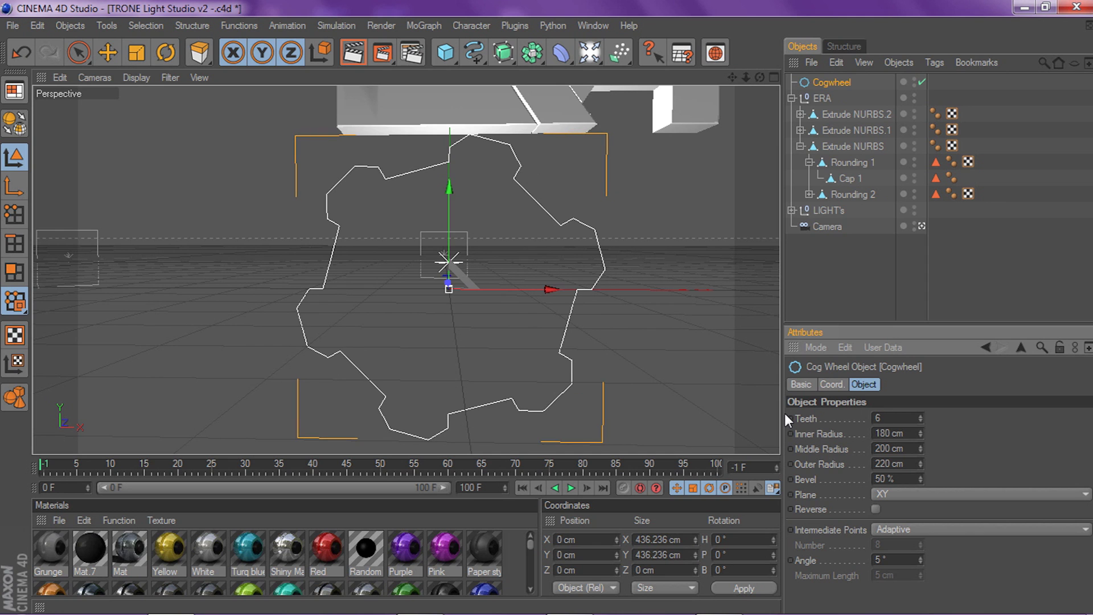
scroll(607, 235, up, 2)
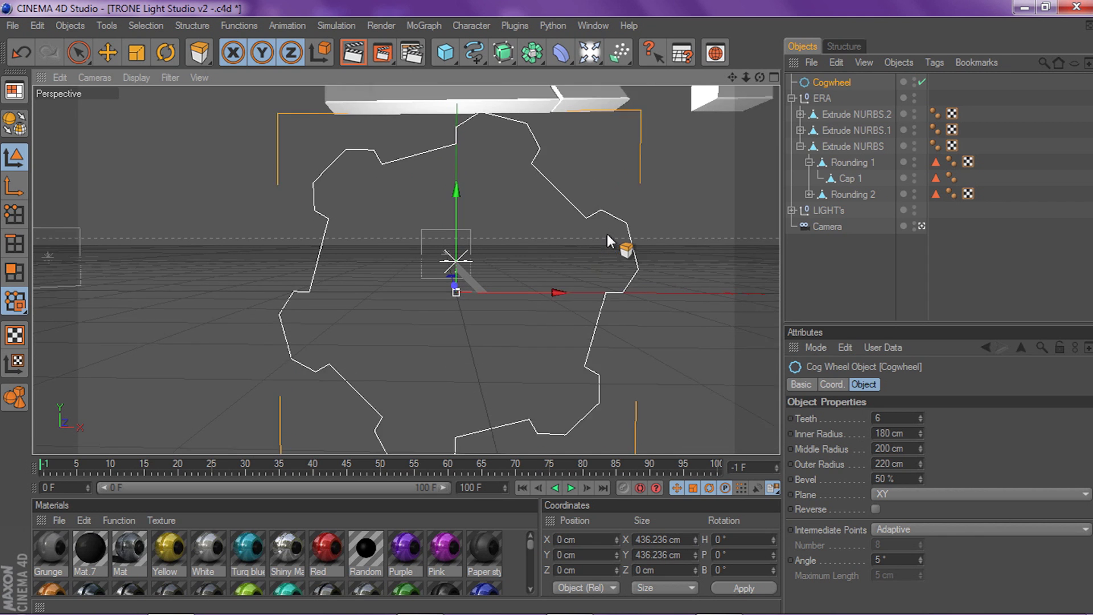
Add an Extrude NURBS object and nest the cogwheel spline inside it to give the gear thickness
click(503, 52)
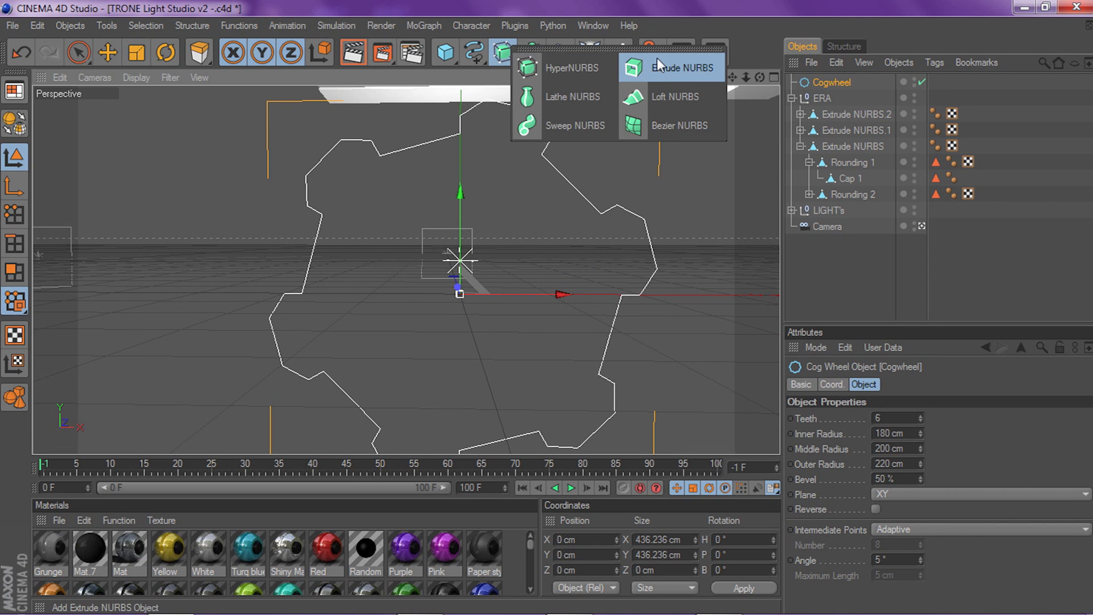
click(633, 68)
click(820, 99)
drag(828, 85, 828, 83)
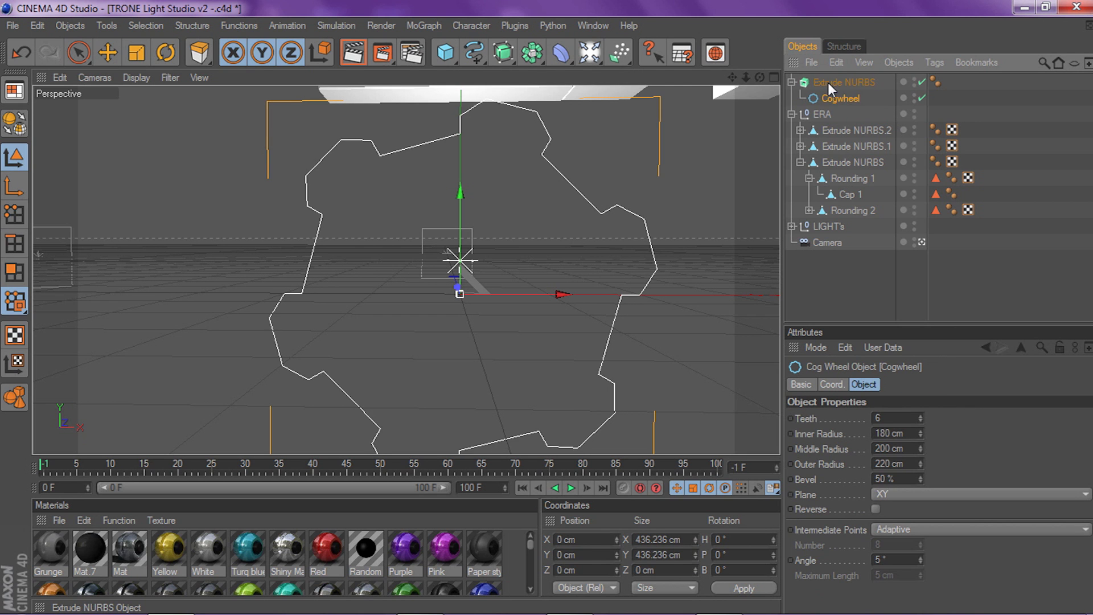
click(792, 82)
click(820, 82)
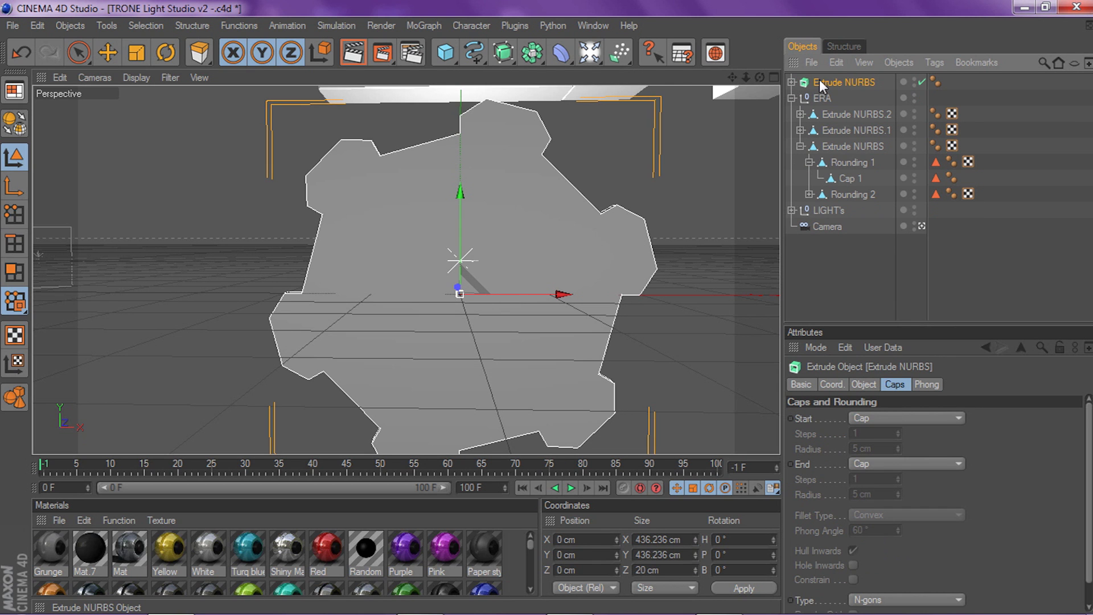
Add a Capsule primitive at the centre of the extruded cogwheel
scroll(655, 136, down, 3)
drag(760, 77, 761, 78)
mouse_move(497, 274)
alt+mouse_down()
mouse_move(598, 268)
mouse_move(497, 273)
alt+mouse_up()
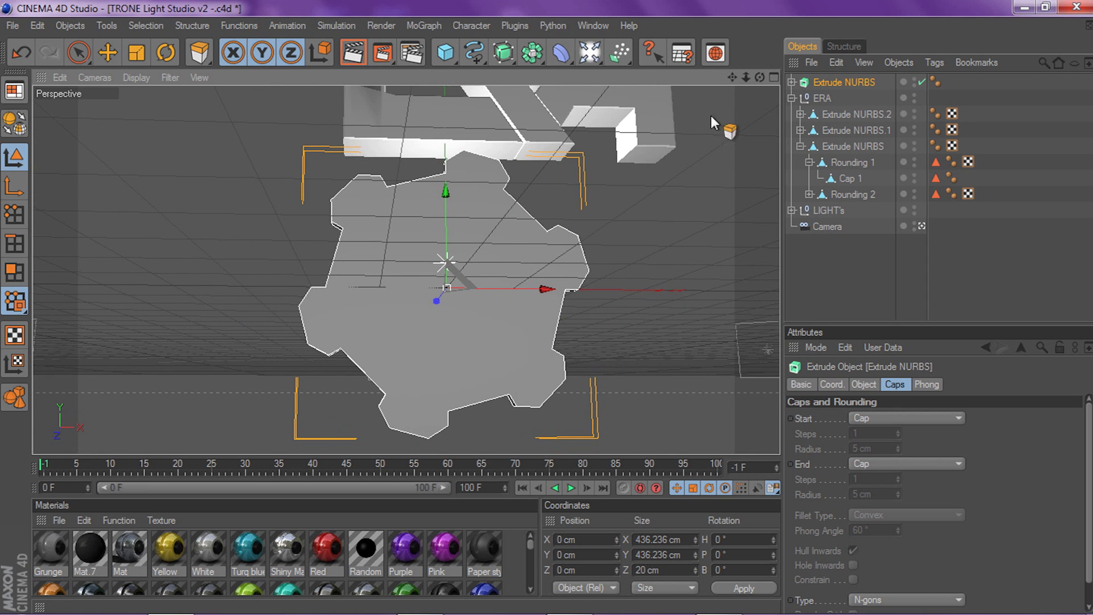
drag(760, 81, 519, 183)
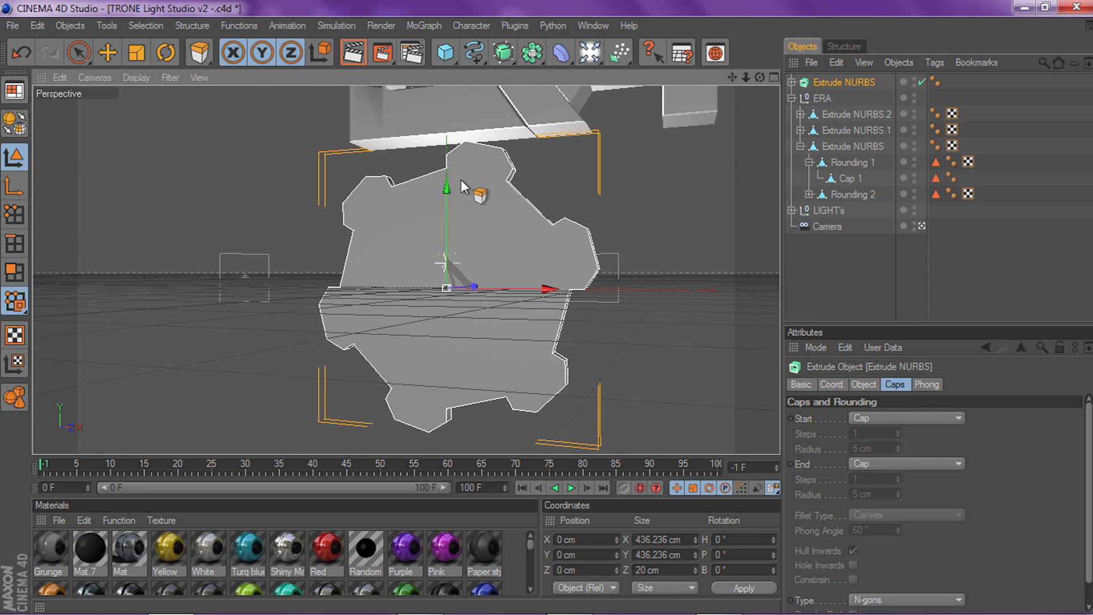
drag(759, 77, 413, 211)
drag(760, 77, 626, 147)
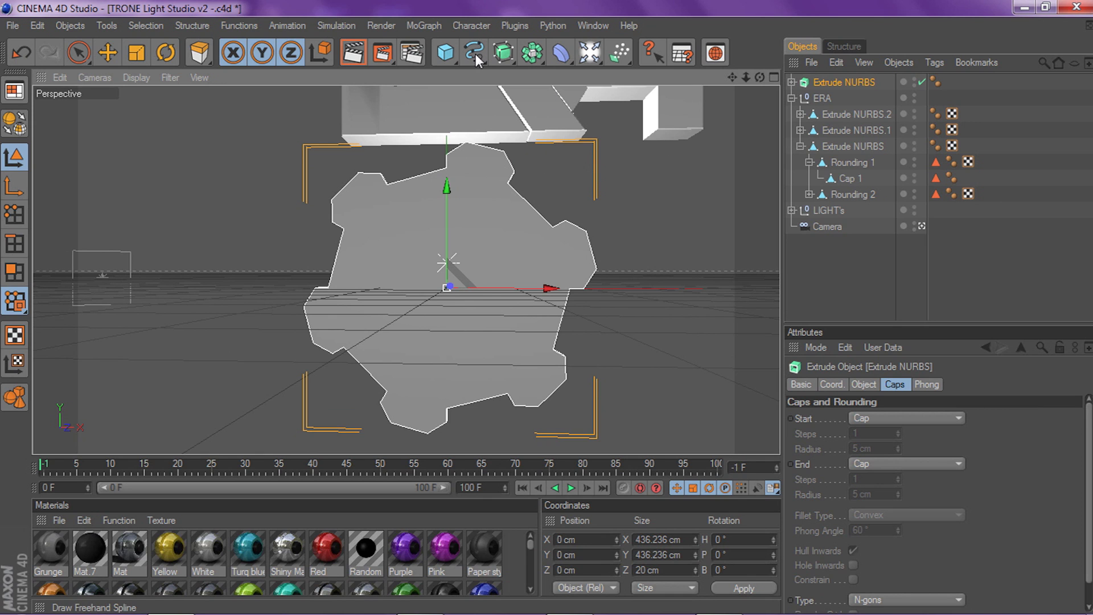
click(445, 54)
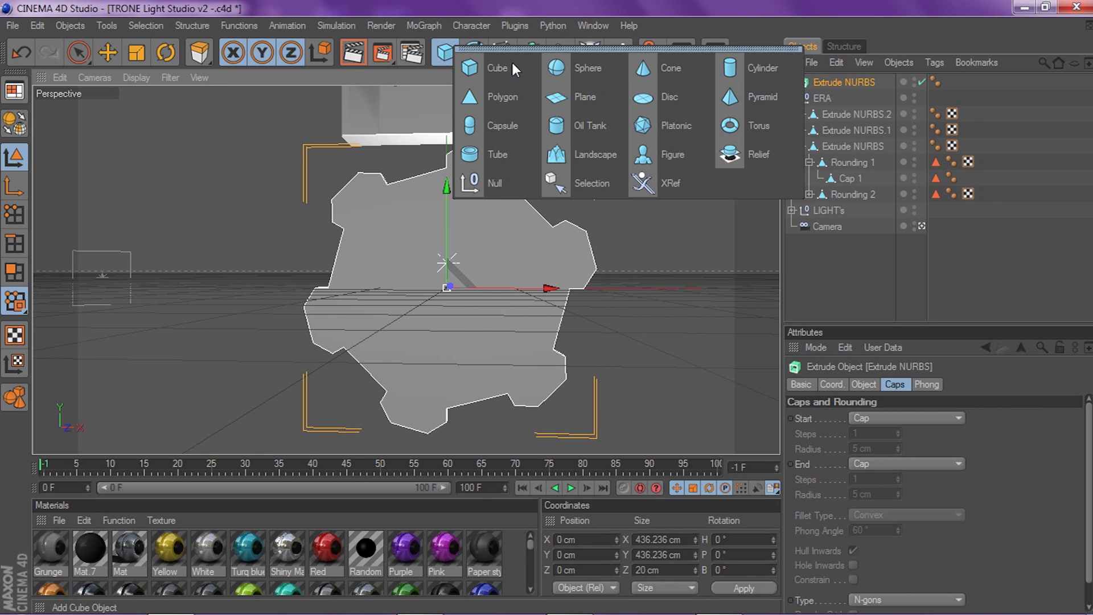
click(516, 126)
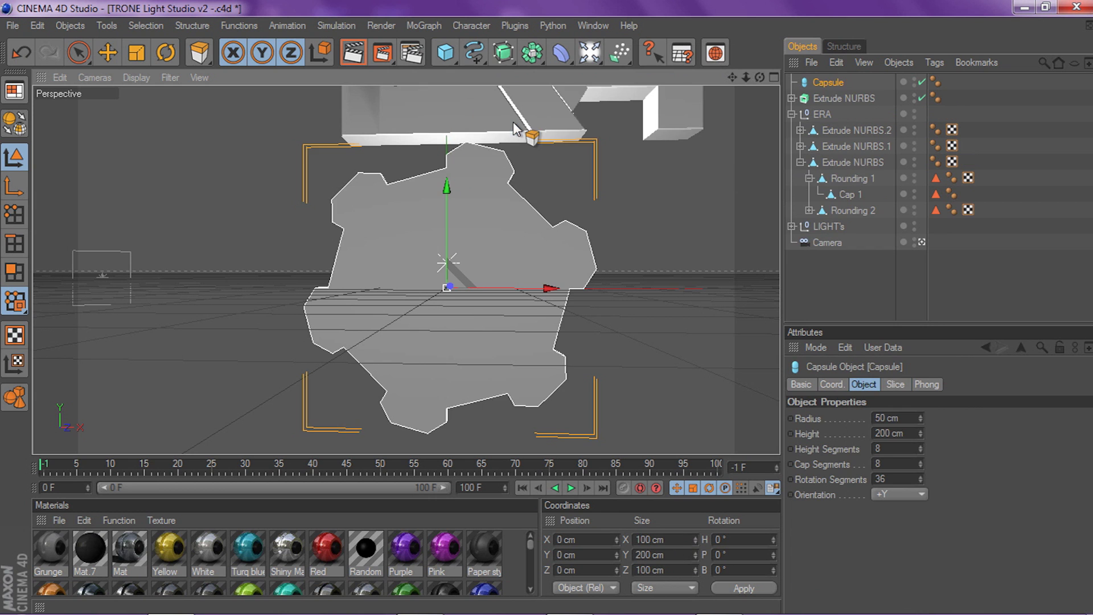
scroll(420, 171, up, 2)
Rotate the capsule's pitch to about 92° so it pierces the cogwheel, and scale it up to a radius of about 100 cm
click(166, 52)
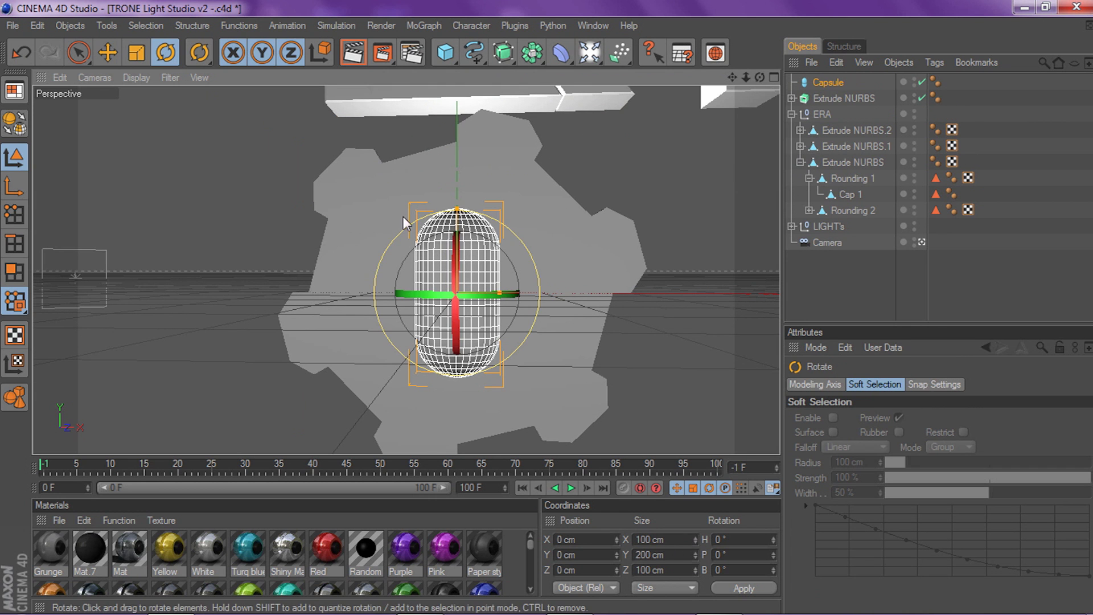
mouse_move(458, 243)
mouse_down()
mouse_move(449, 325)
mouse_move(476, 293)
mouse_move(457, 254)
mouse_up()
click(136, 52)
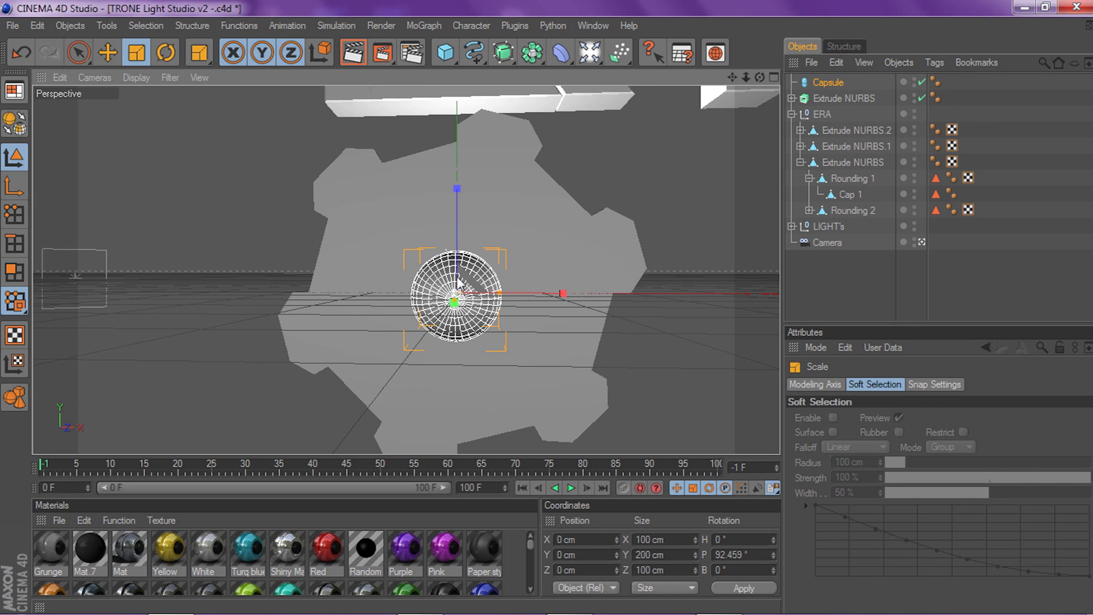
drag(459, 268, 505, 303)
scroll(541, 144, down, 2)
drag(760, 77, 816, 121)
Add a Boole object and reorder the capsule below the cogwheel's Extrude NURBS in the hierarchy
drag(530, 56, 672, 66)
click(831, 109)
ctrl+click(831, 100)
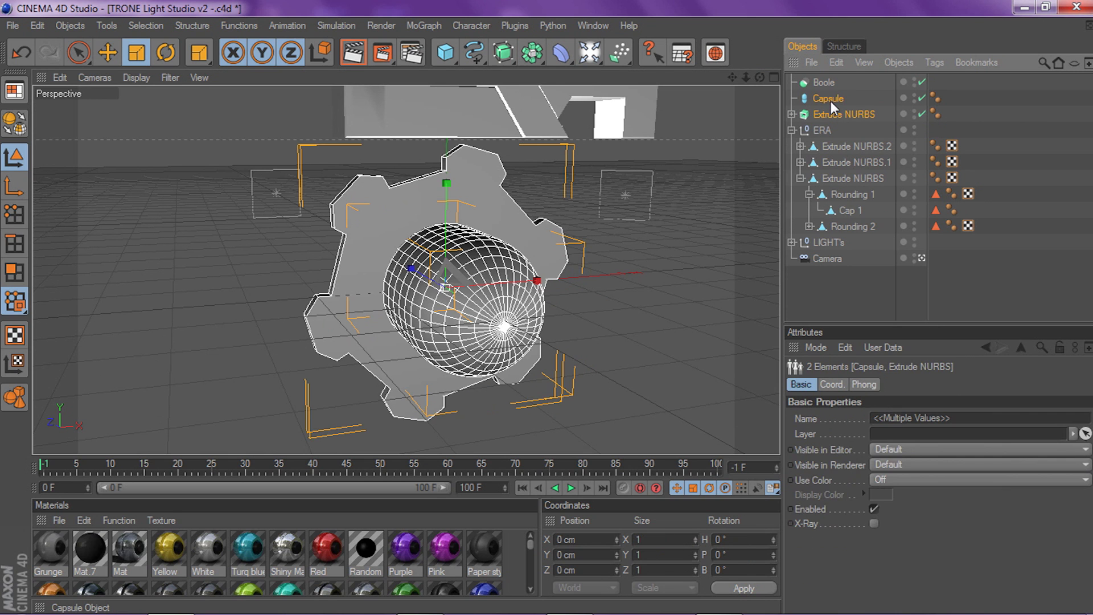
click(829, 100)
drag(828, 101, 824, 116)
click(791, 98)
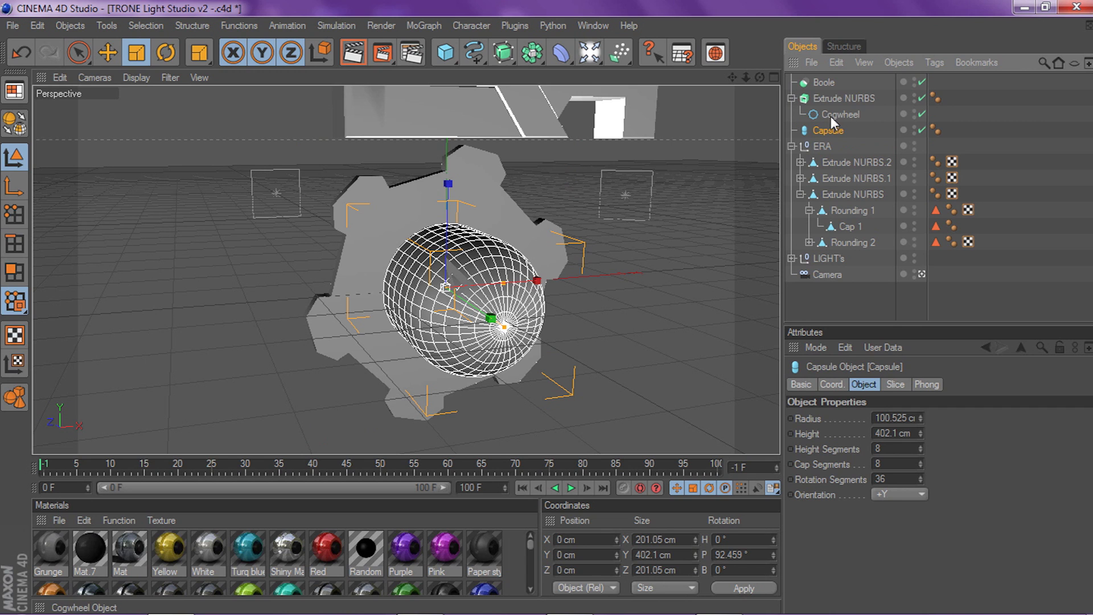
click(790, 98)
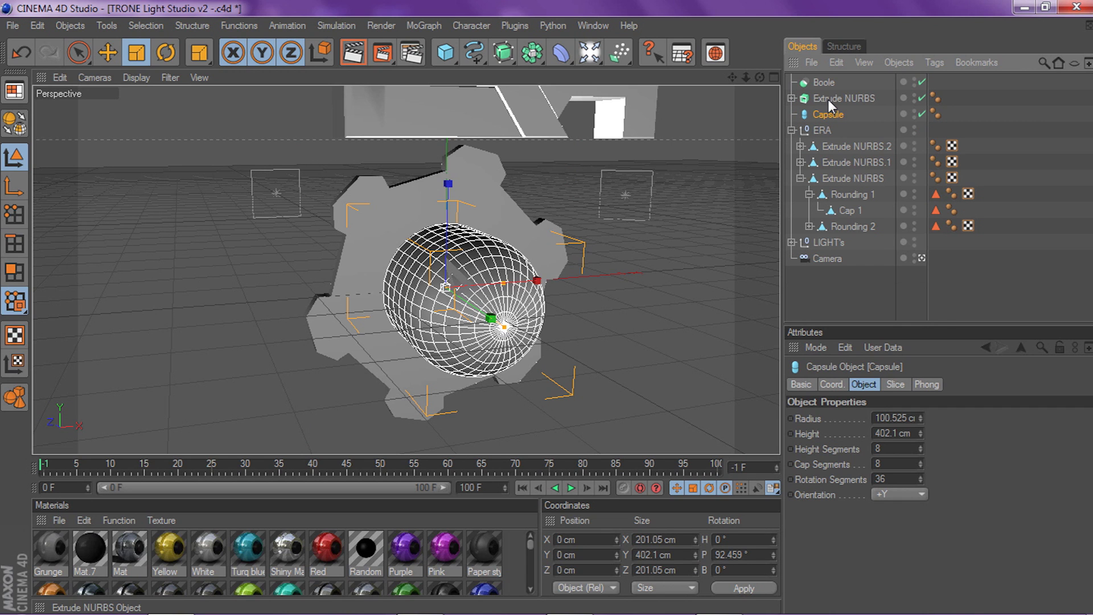
Nest the extruded cogwheel and the capsule under the Boole to subtract the capsule from the cogwheel
ctrl+click(828, 100)
drag(828, 100, 825, 80)
click(820, 83)
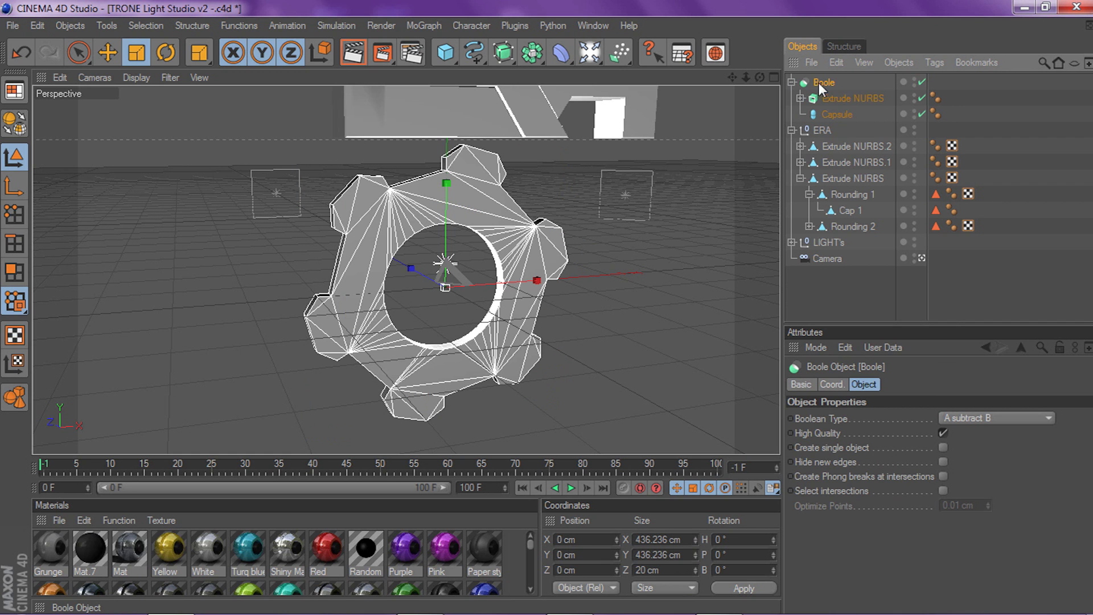
click(792, 82)
Examine the cogwheel's round cut-out and the subtracting capsule from several angles
click(829, 243)
scroll(619, 260, up, 1)
drag(759, 78, 772, 79)
click(791, 82)
click(829, 113)
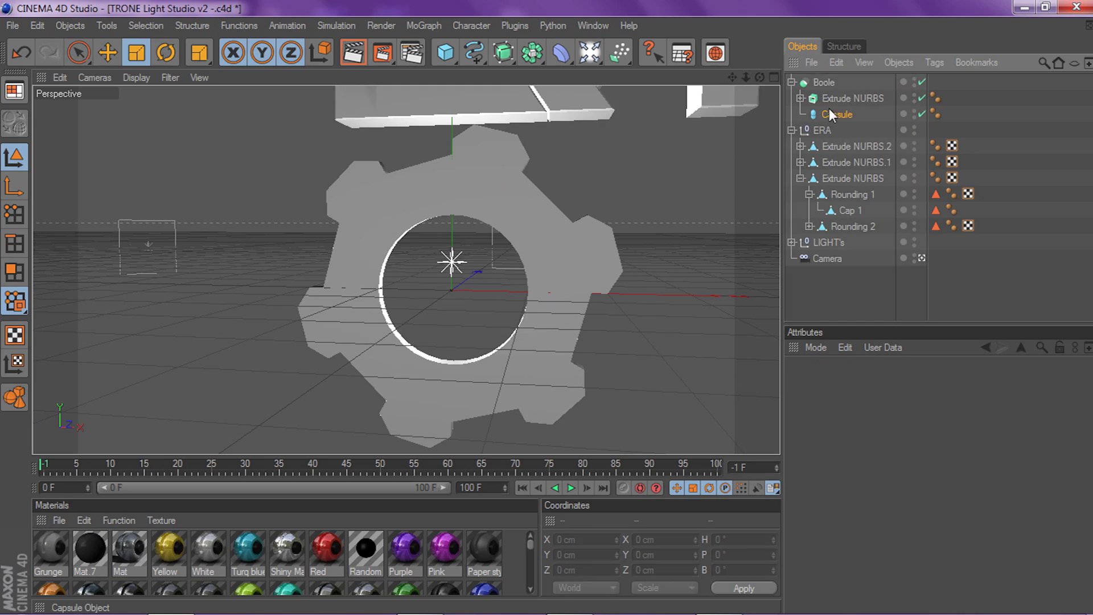
drag(759, 80, 732, 117)
drag(759, 78, 677, 83)
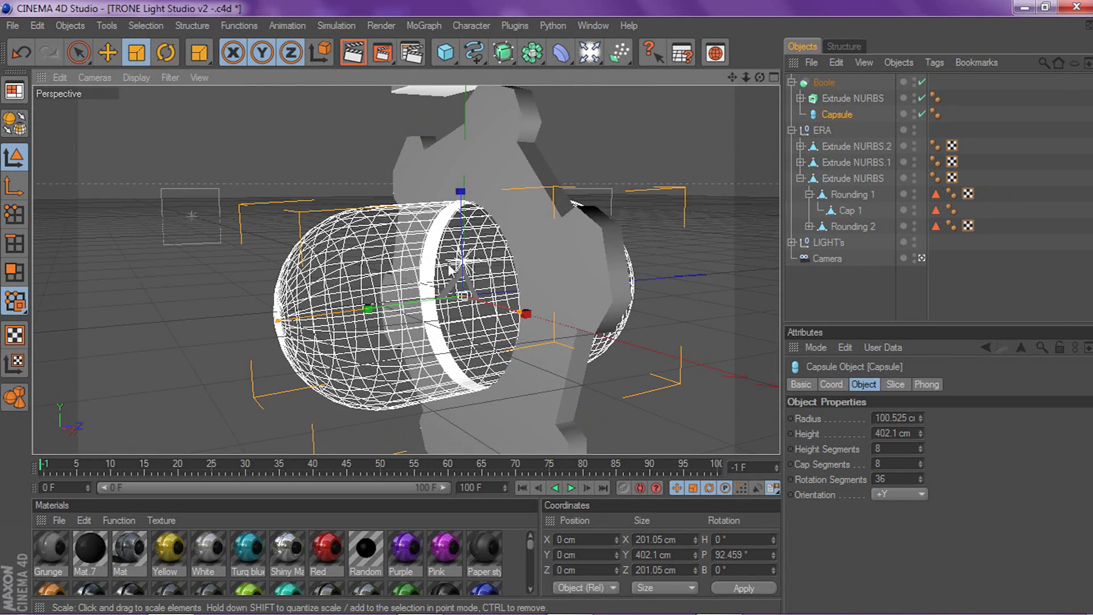
click(792, 82)
click(822, 244)
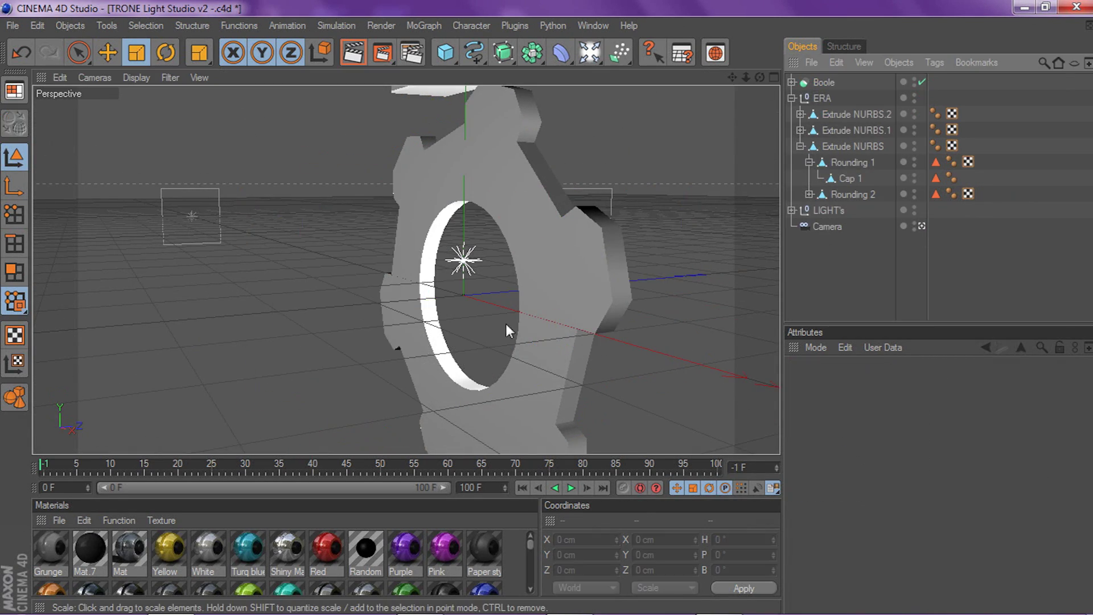
drag(760, 90, 740, 94)
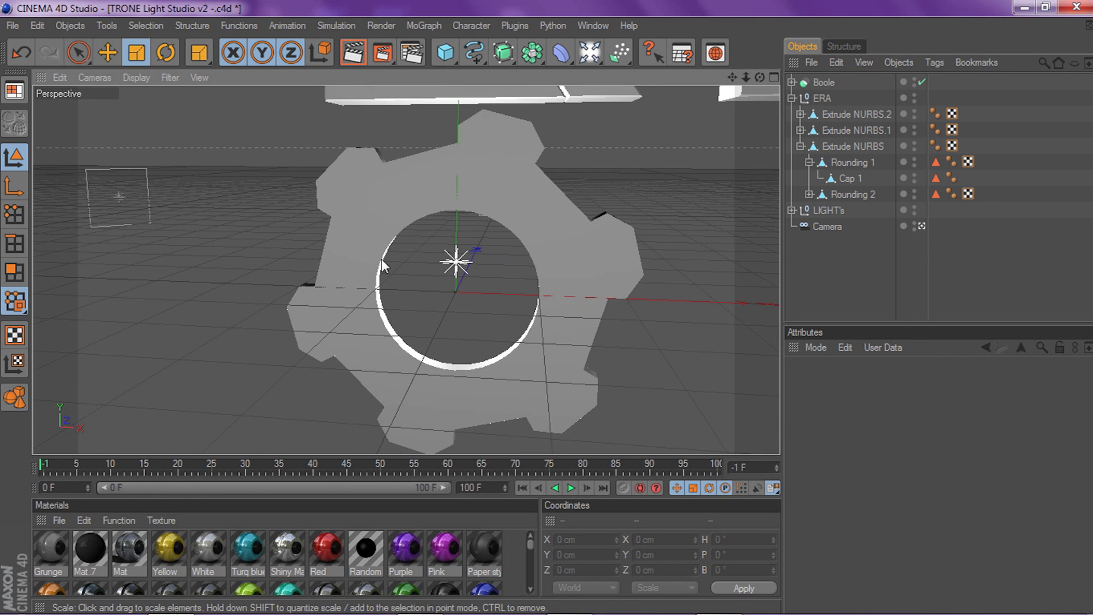
click(824, 83)
click(390, 191)
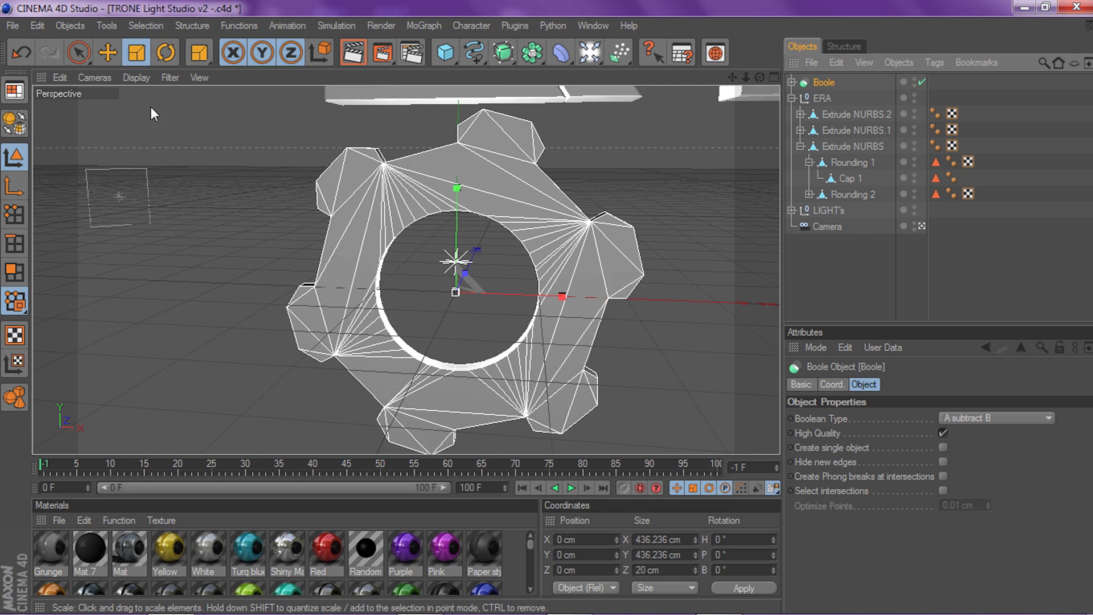
scroll(132, 162, down, 6)
scroll(613, 153, up, 3)
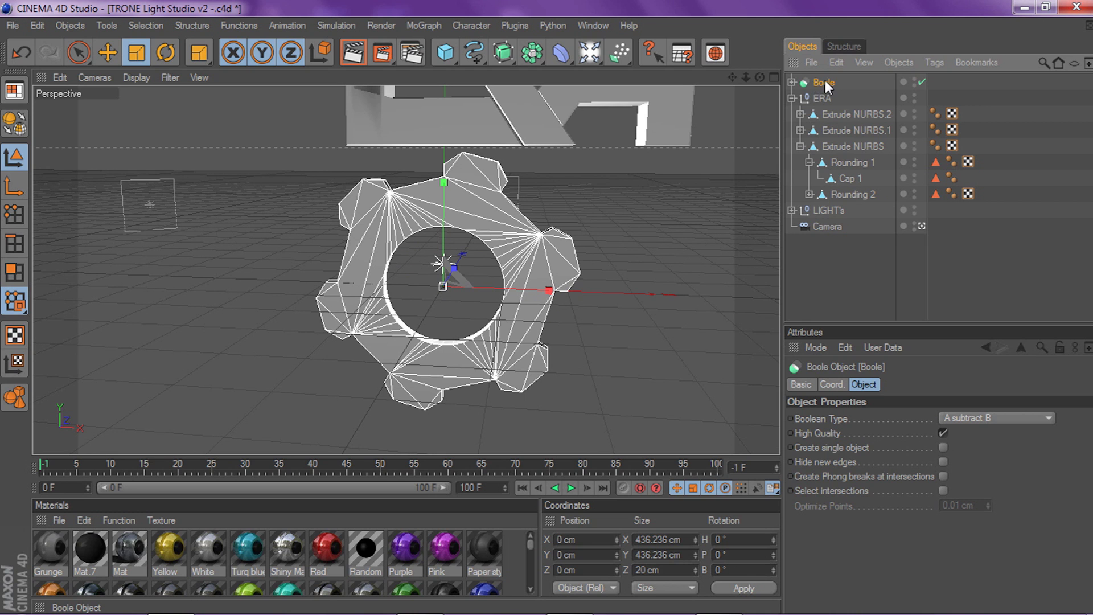
Try moving the extruded cogwheel inside the Boole, undo that move, and try shifting the capsule away from the cogwheel's centre
click(792, 82)
click(840, 100)
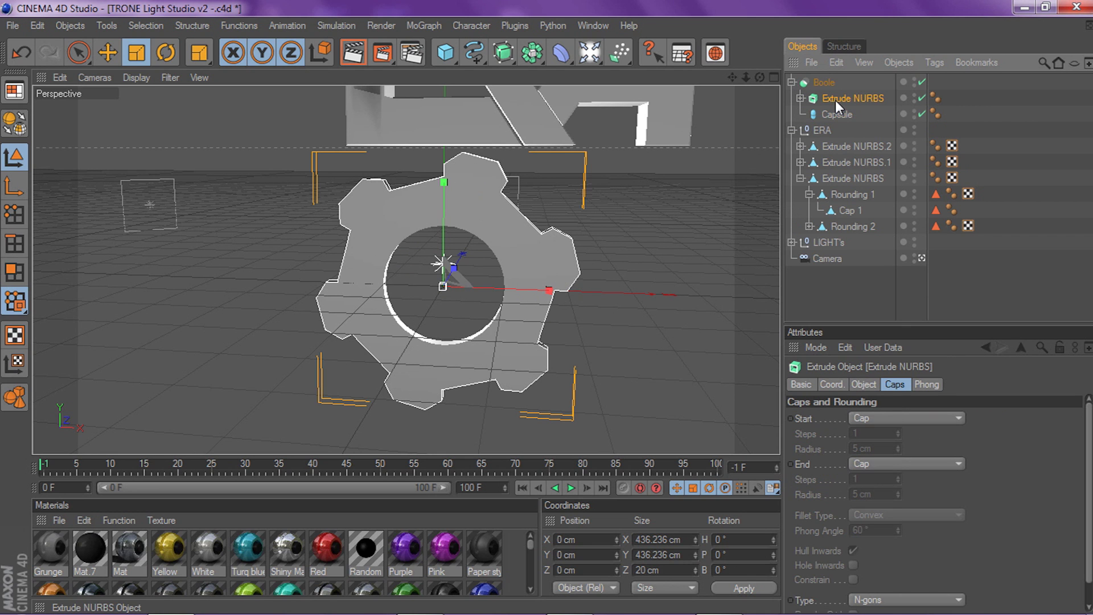
key(e)
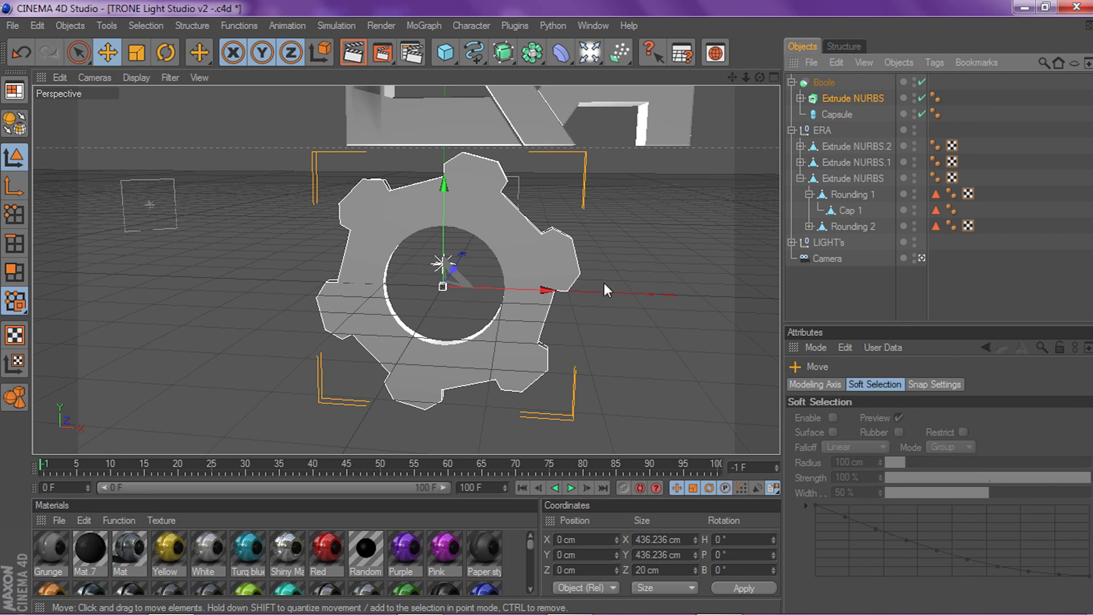
drag(603, 283, 286, 156)
drag(125, 161, 195, 264)
key(ctrl+z)
click(839, 116)
drag(672, 239, 517, 180)
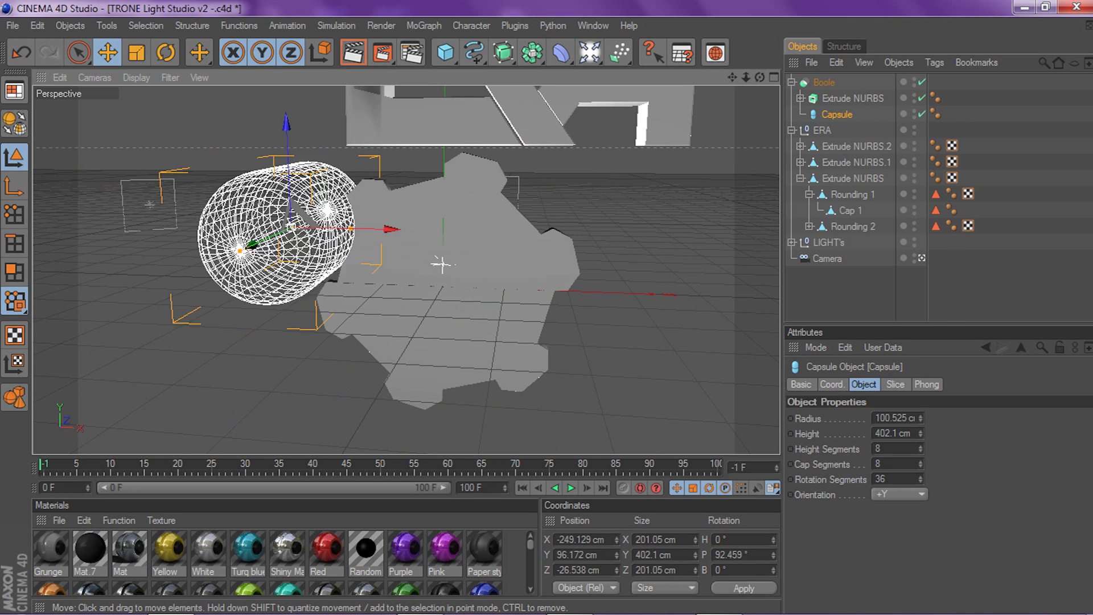
Collapse the gear's Boole group and scale the whole gear down to about 46 cm across
click(823, 82)
click(792, 82)
drag(730, 78, 816, 196)
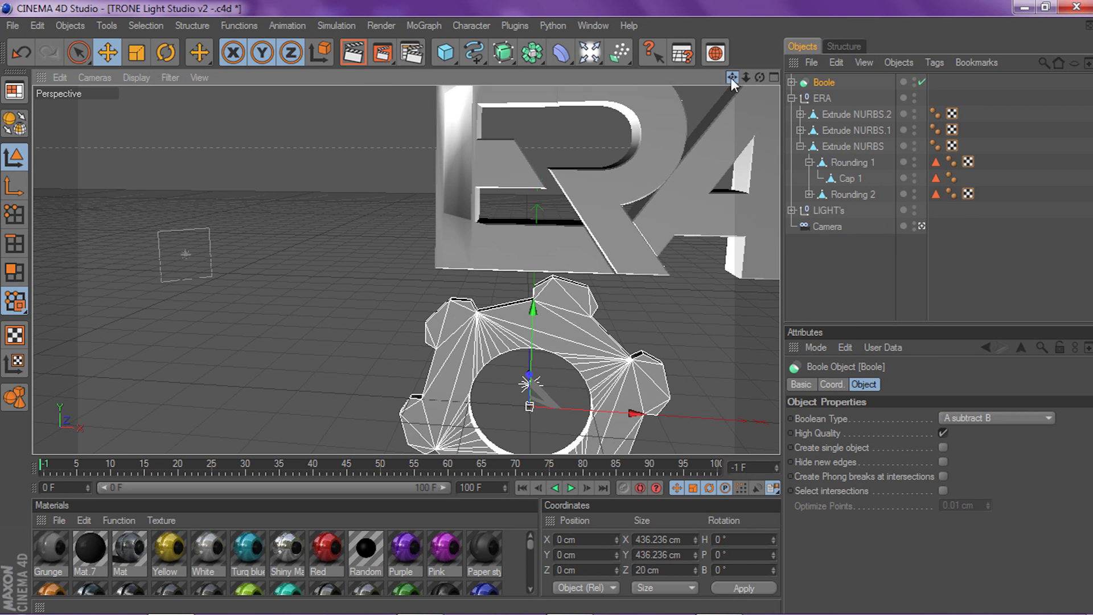
drag(404, 272, 205, 3)
drag(732, 78, 771, 164)
click(137, 53)
drag(356, 220, 501, 204)
Move the small gear onto the upper part of the E's recessed stem panel, at about X -125.7, Y 460.9, Z -6.2 cm
key(e)
scroll(443, 231, up, 4)
drag(761, 78, 700, 91)
drag(581, 184, 501, 189)
scroll(483, 194, up, 3)
drag(732, 78, 814, 64)
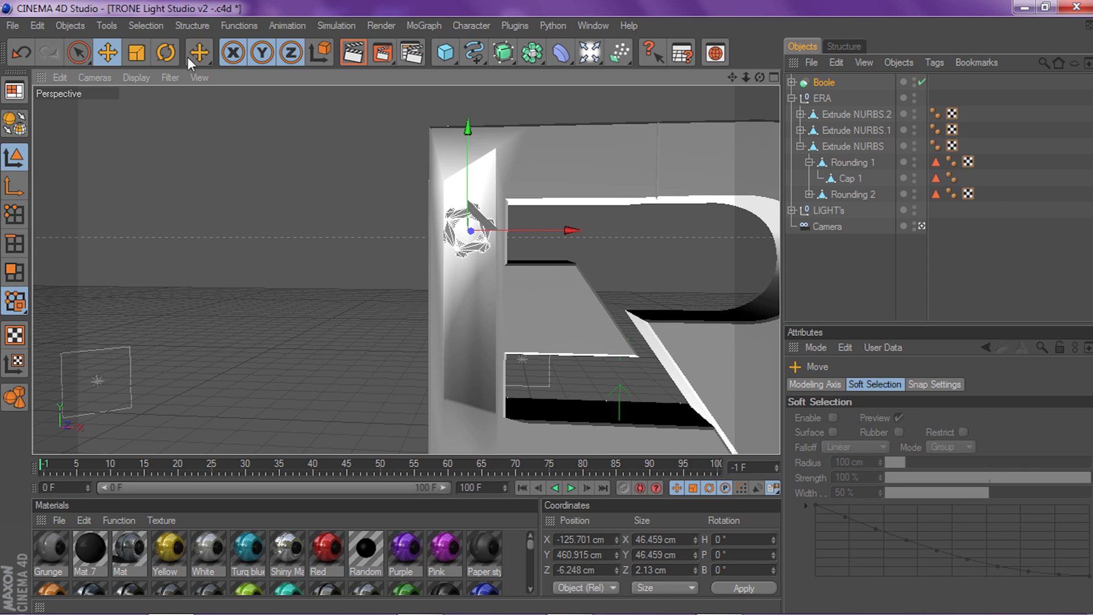
Scale the gear to about 35 cm across and rotate it slightly, to about 8° heading, -2° pitch and 2° bank
click(136, 52)
scroll(490, 221, up, 2)
drag(489, 222, 519, 240)
click(165, 53)
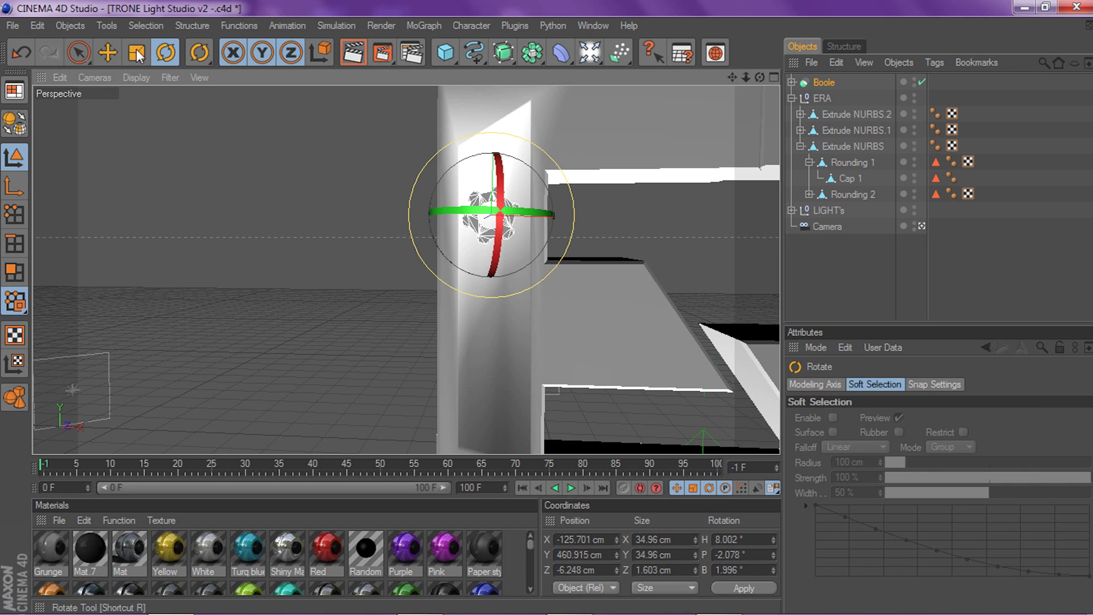
Duplicate the gear, place the copy below it at about Y 421.6 cm, and tilt it to about -24°, -20°, -15°
click(108, 52)
key(ctrl+c)
key(ctrl+v)
drag(472, 164, 471, 224)
click(168, 48)
drag(530, 266, 498, 249)
drag(509, 297, 484, 278)
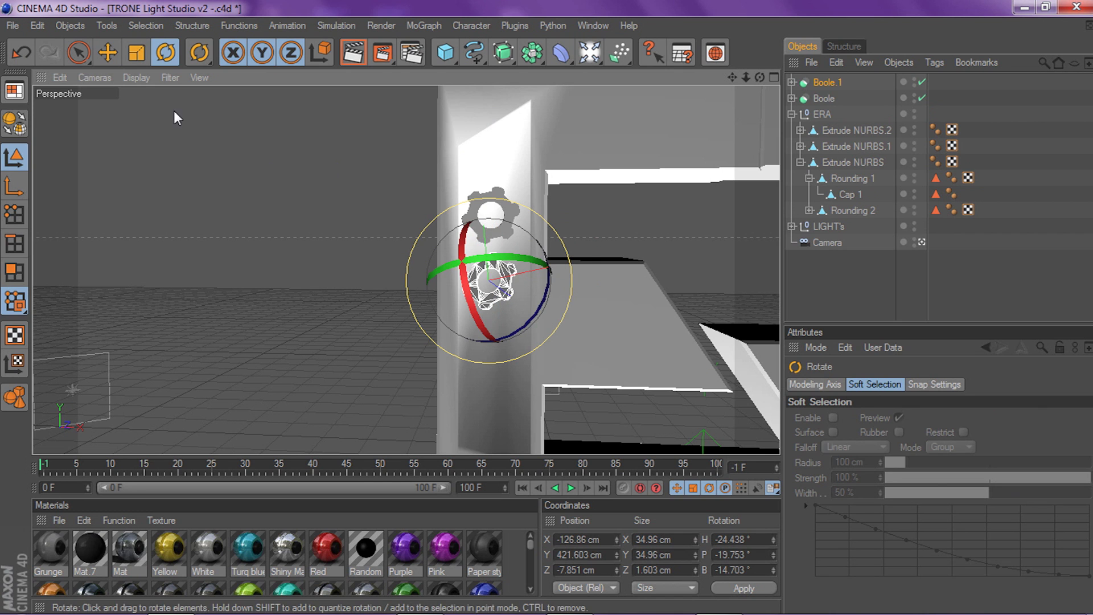
Duplicate the tilted gear, place the third gear below it at about Y 384 cm on the E's panel, and deselect it
click(108, 52)
key(ctrl+c)
key(ctrl+v)
drag(490, 228, 491, 288)
drag(490, 338, 488, 342)
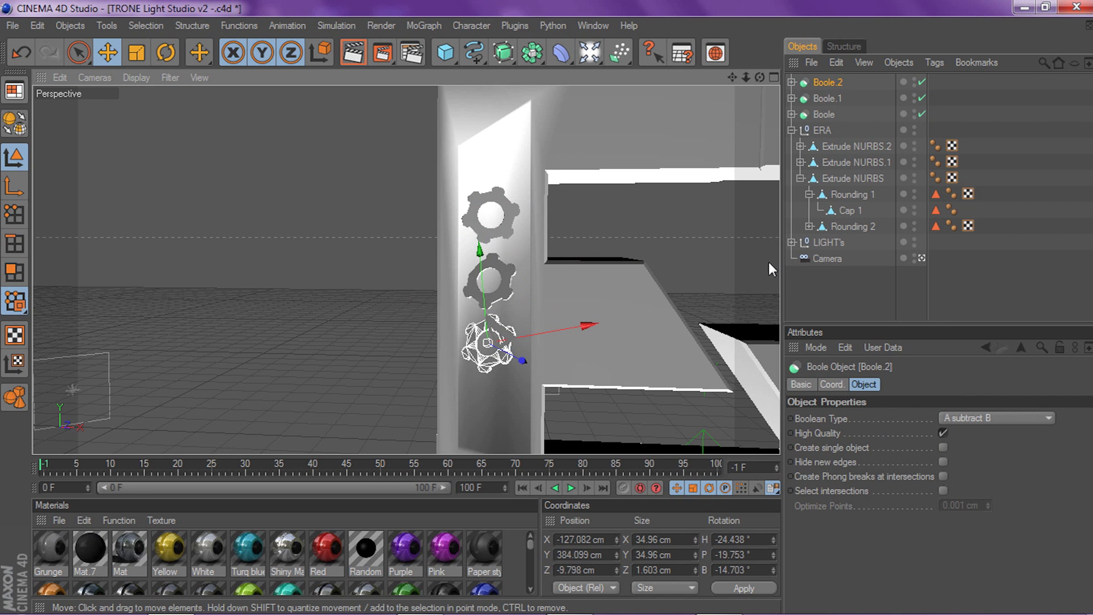
click(797, 286)
Add a capsule primitive and move it beside the E's outer edge, to about X -389, Y 416, Z 27 cm
scroll(469, 248, down, 2)
scroll(467, 248, down, 5)
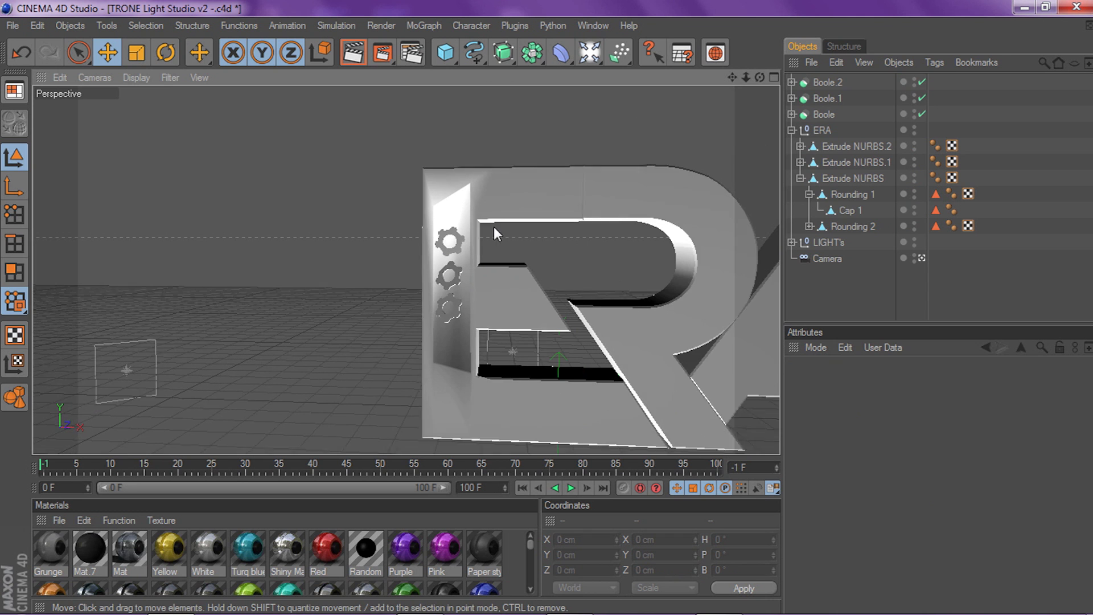
drag(732, 78, 997, 89)
drag(447, 57, 506, 128)
click(13, 160)
drag(626, 399, 358, 127)
drag(412, 251, 428, 254)
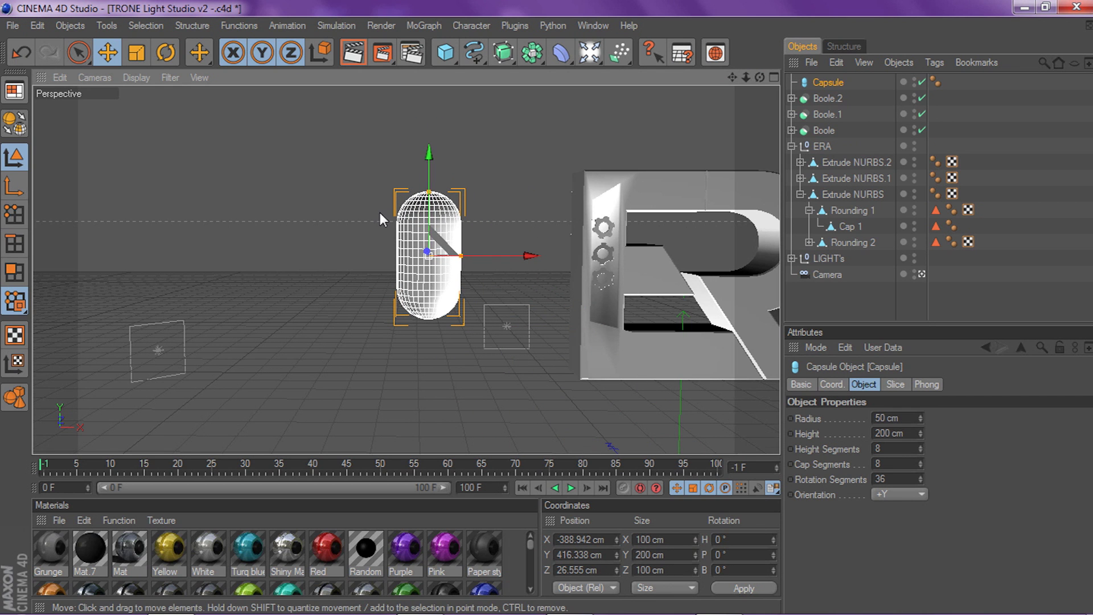
Switch to polygon mode and set the capsule's radius to 25 cm and height to 294 cm
scroll(378, 210, up, 2)
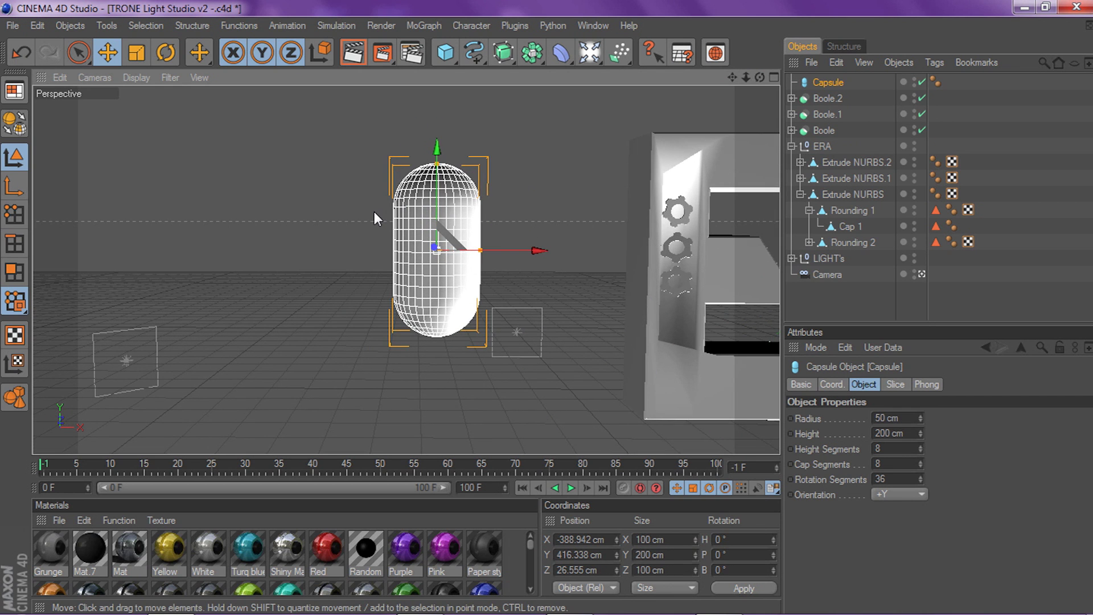
right_click(268, 199)
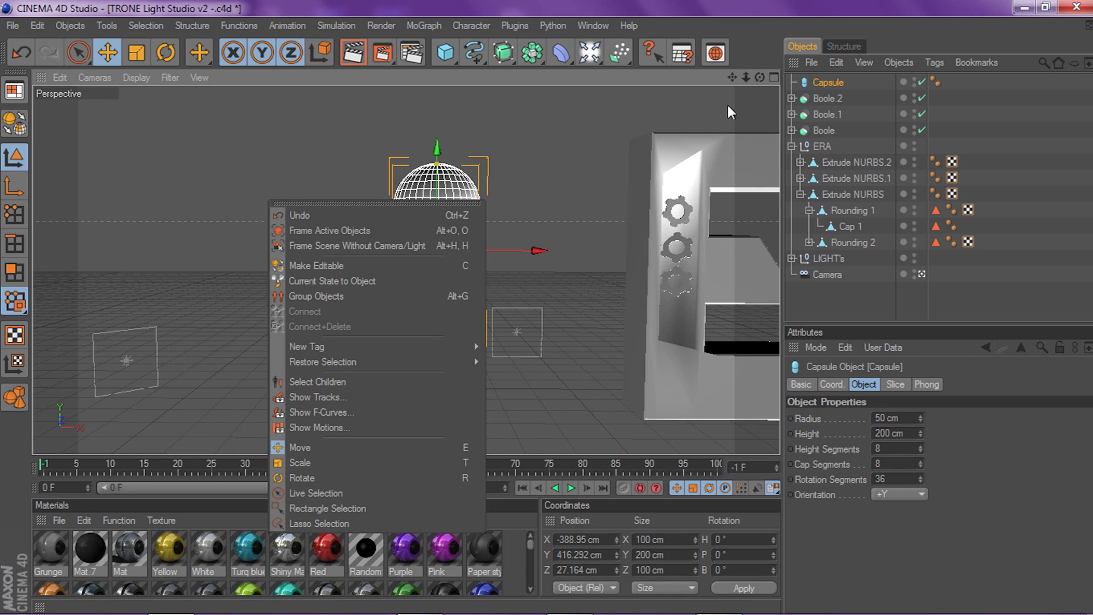
click(15, 272)
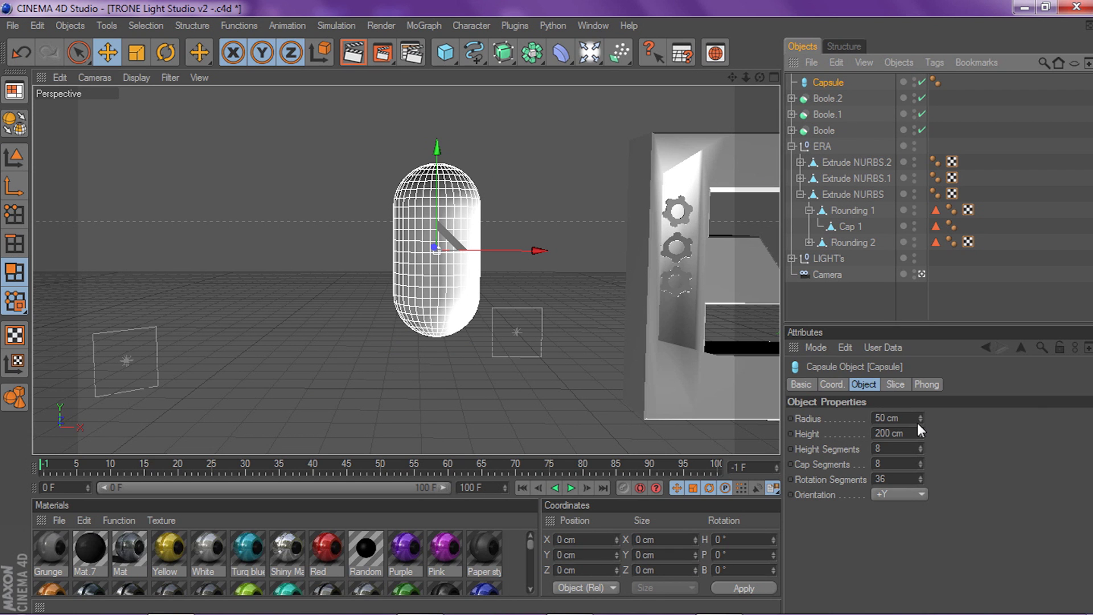
mouse_move(920, 434)
mouse_down()
mouse_move(920, 395)
mouse_move(922, 437)
mouse_up()
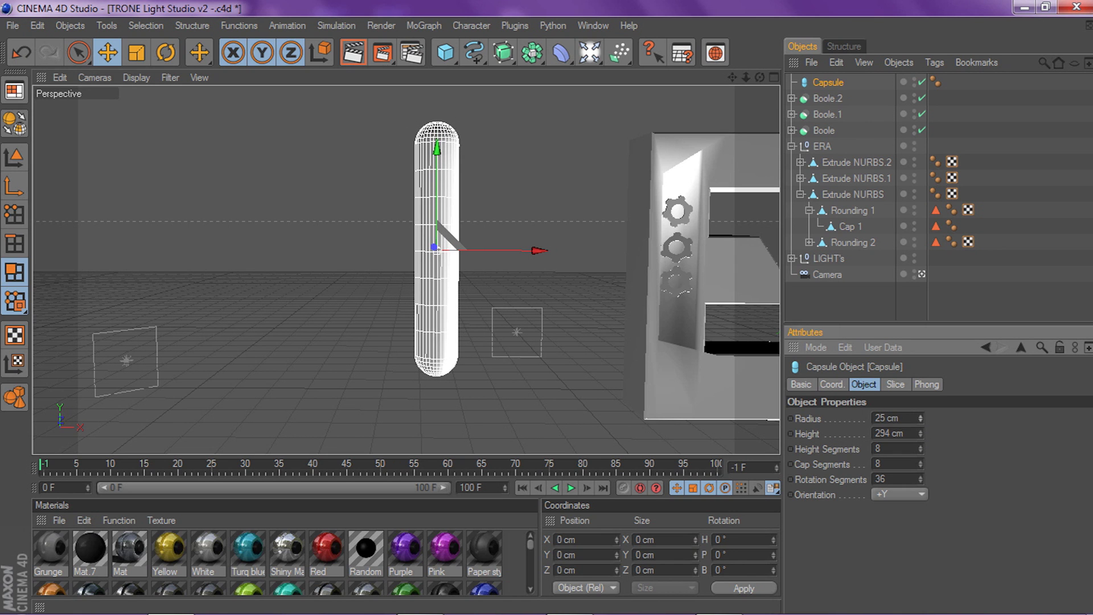
scroll(478, 181, up, 1)
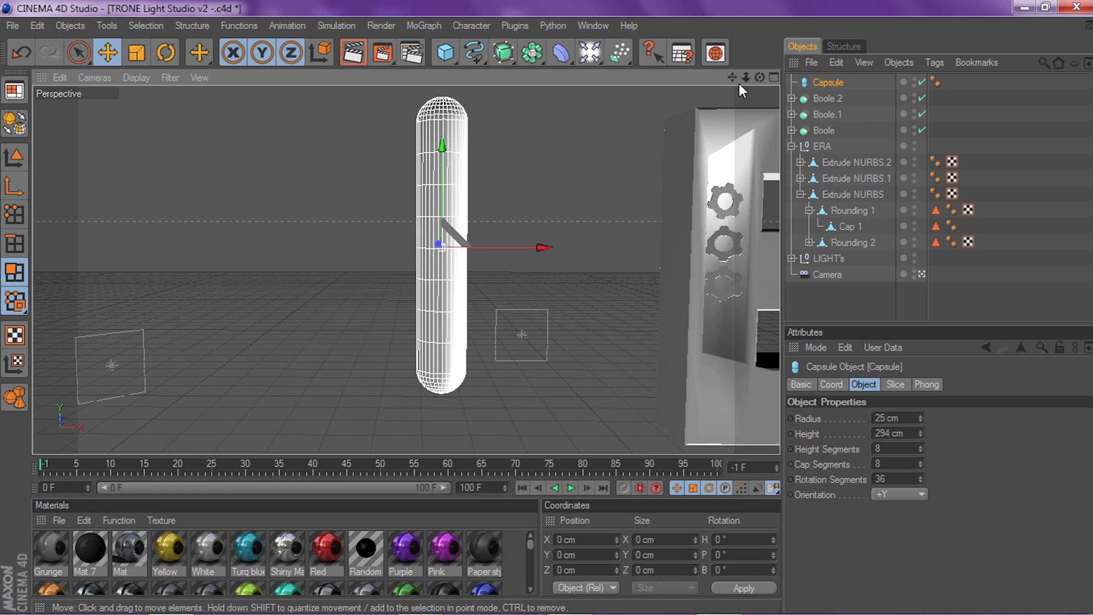
mouse_move(759, 78)
mouse_down()
mouse_move(706, 105)
mouse_move(729, 86)
mouse_move(717, 84)
mouse_move(755, 76)
mouse_up()
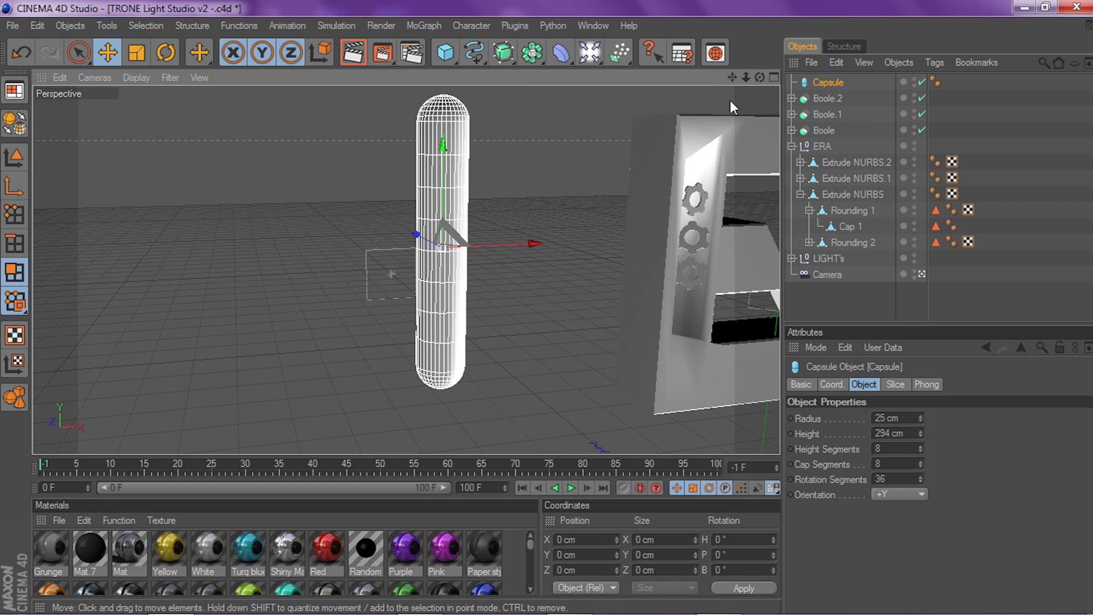
drag(759, 78, 732, 84)
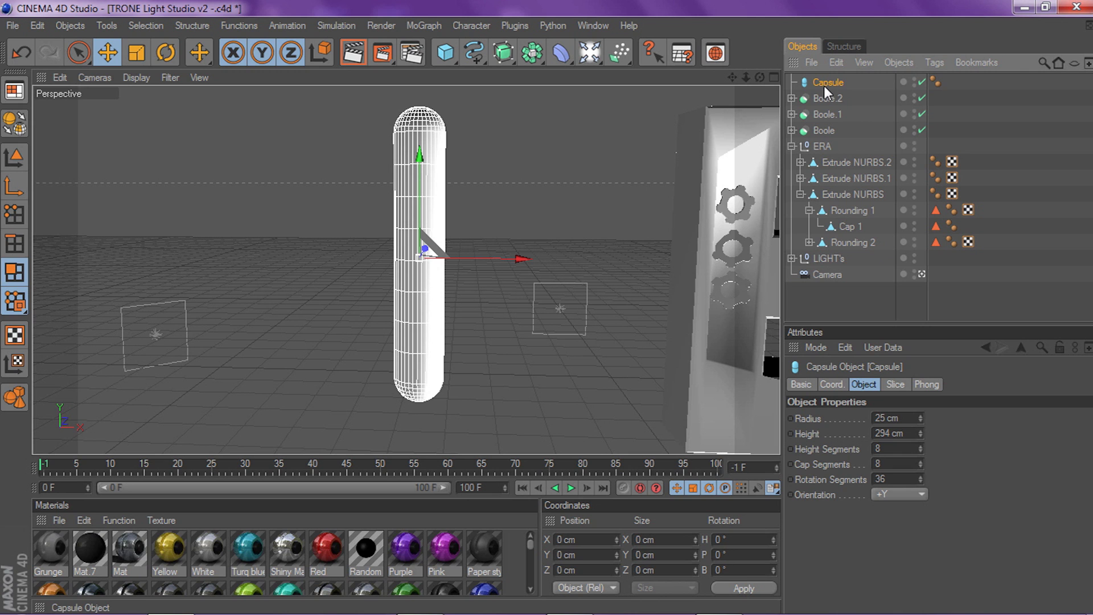
Convert the capsule primitive into an editable polygon object
key(c)
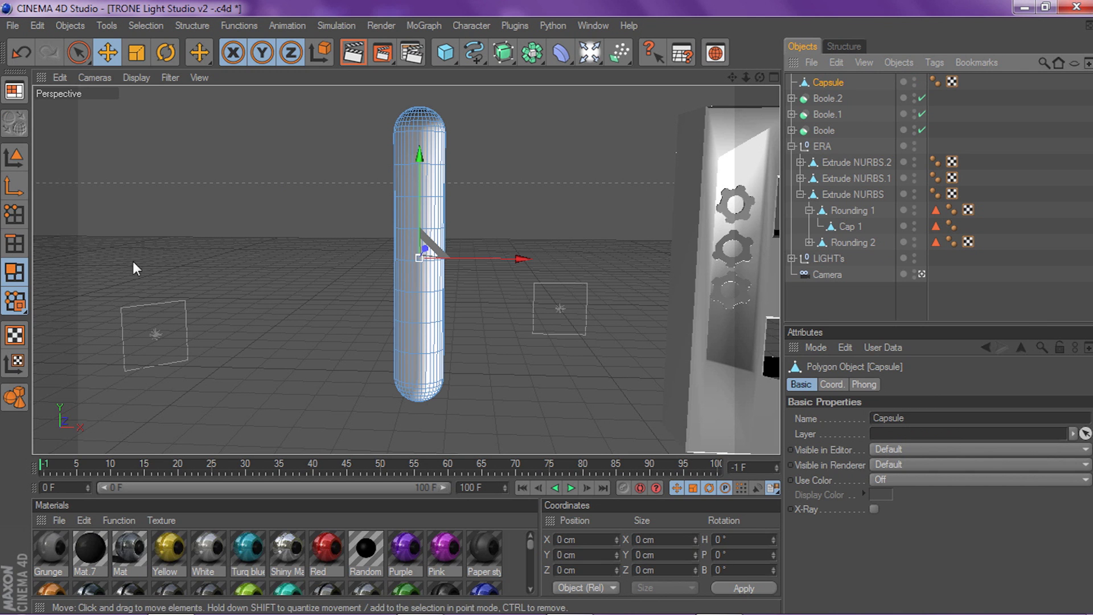
scroll(304, 236, up, 2)
scroll(374, 196, down, 2)
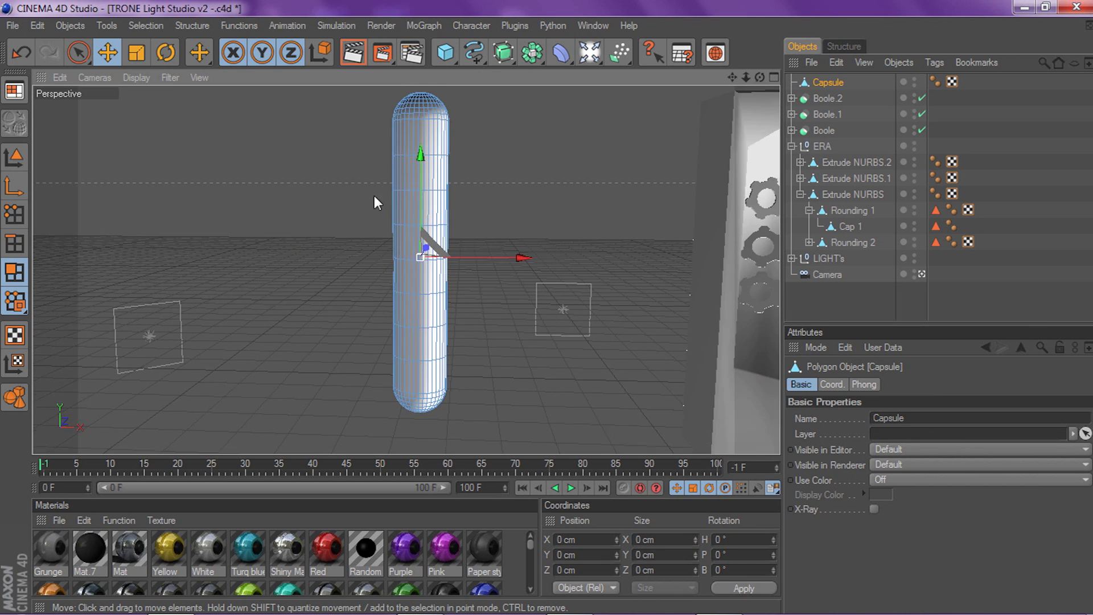
drag(760, 80, 759, 79)
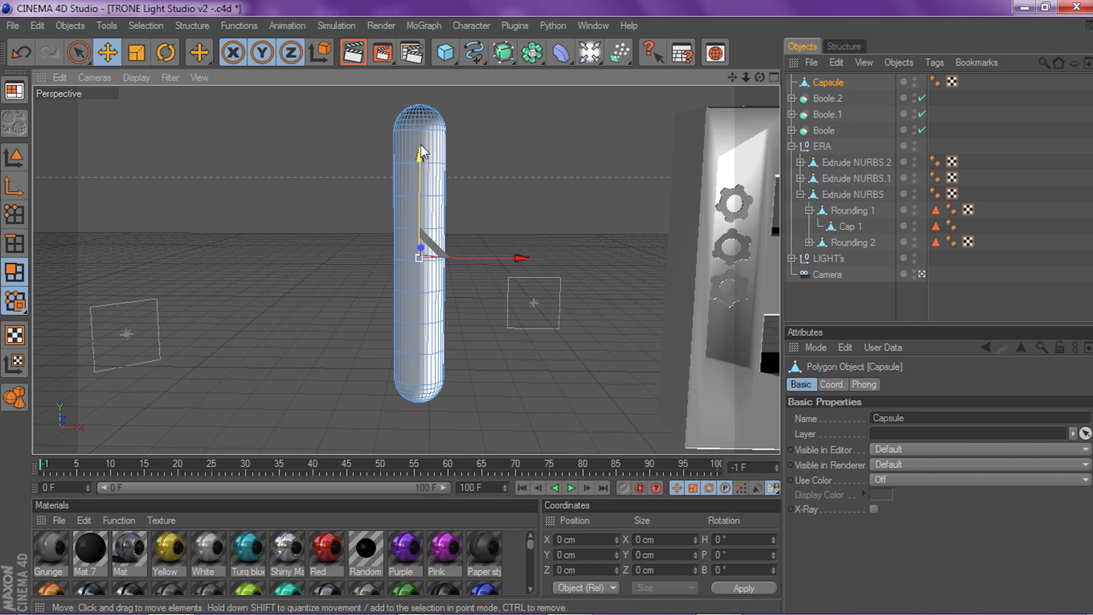
right_click(320, 156)
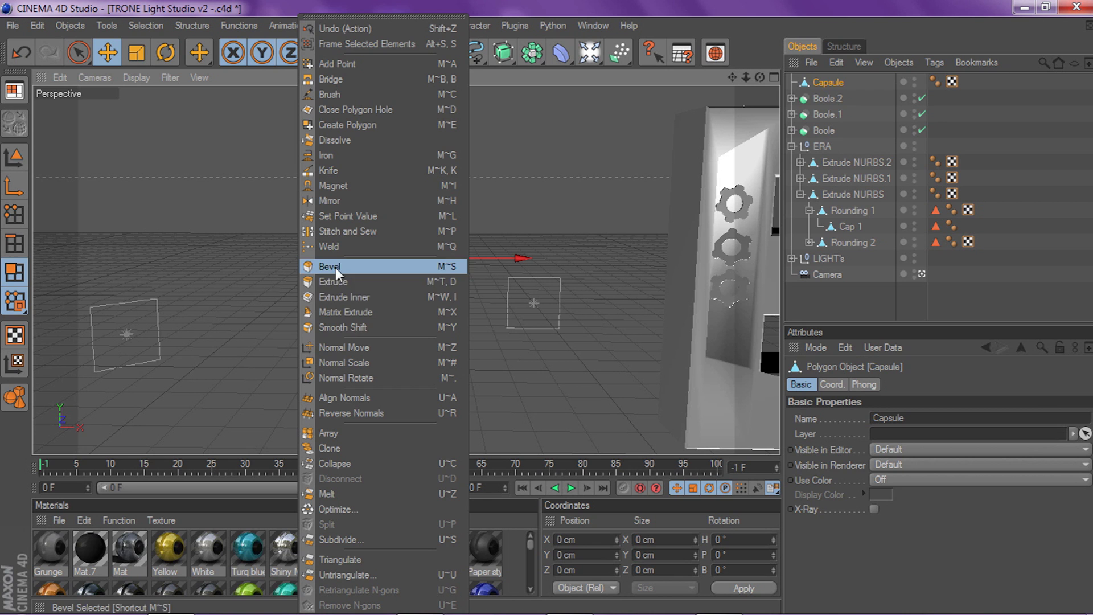
click(659, 135)
scroll(402, 133, up, 2)
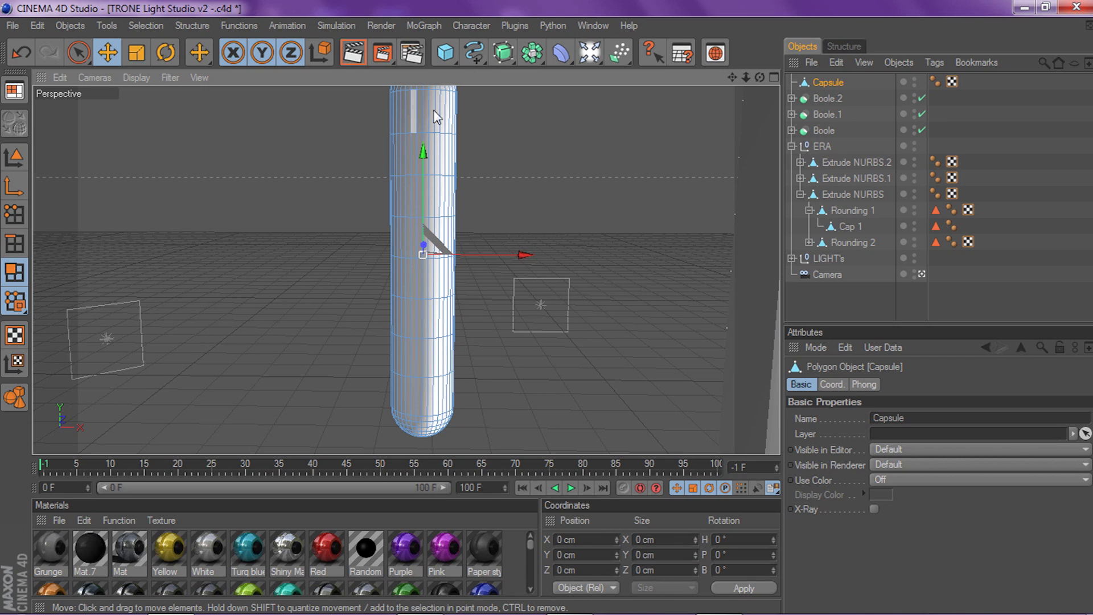
Try selecting scattered single polygons along the capsule's side and several in its lowest straight-sided ring
click(409, 162)
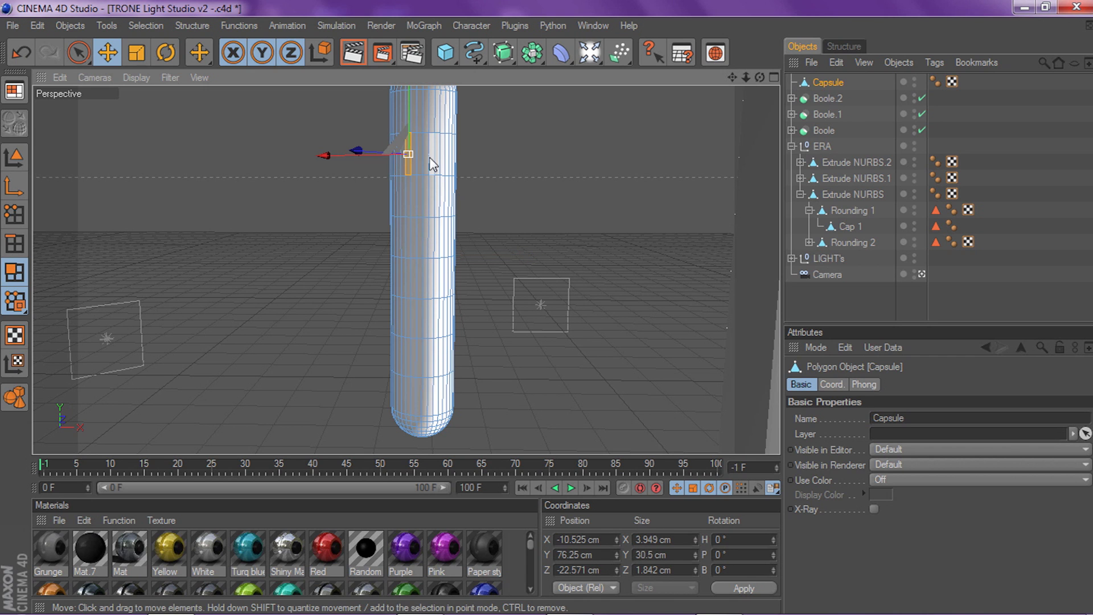
shift+click(436, 201)
shift+click(409, 267)
shift+click(435, 308)
shift+click(413, 357)
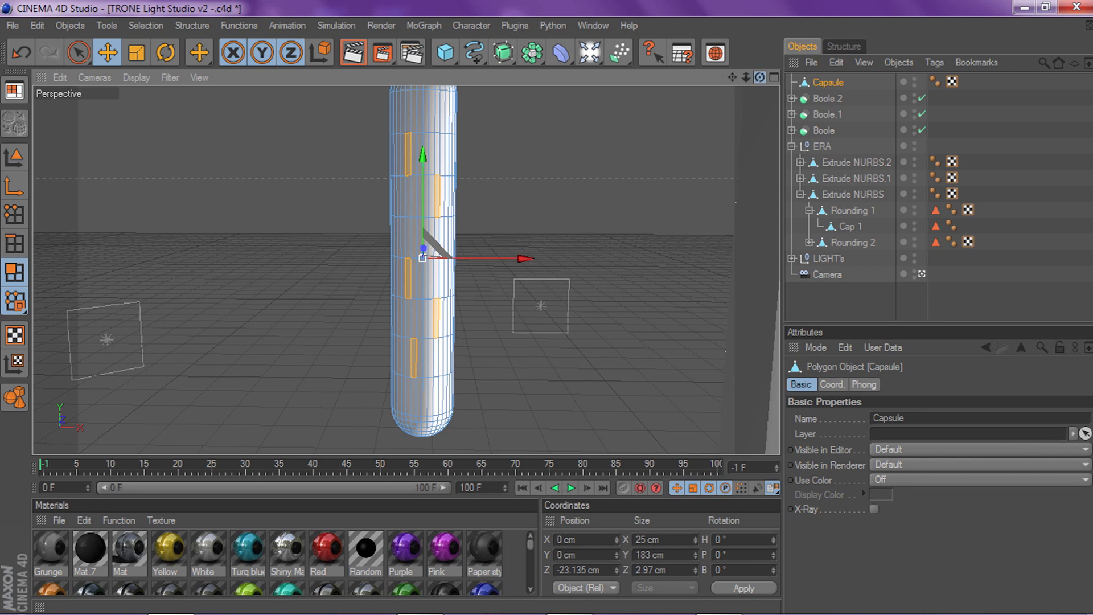
drag(759, 78, 754, 54)
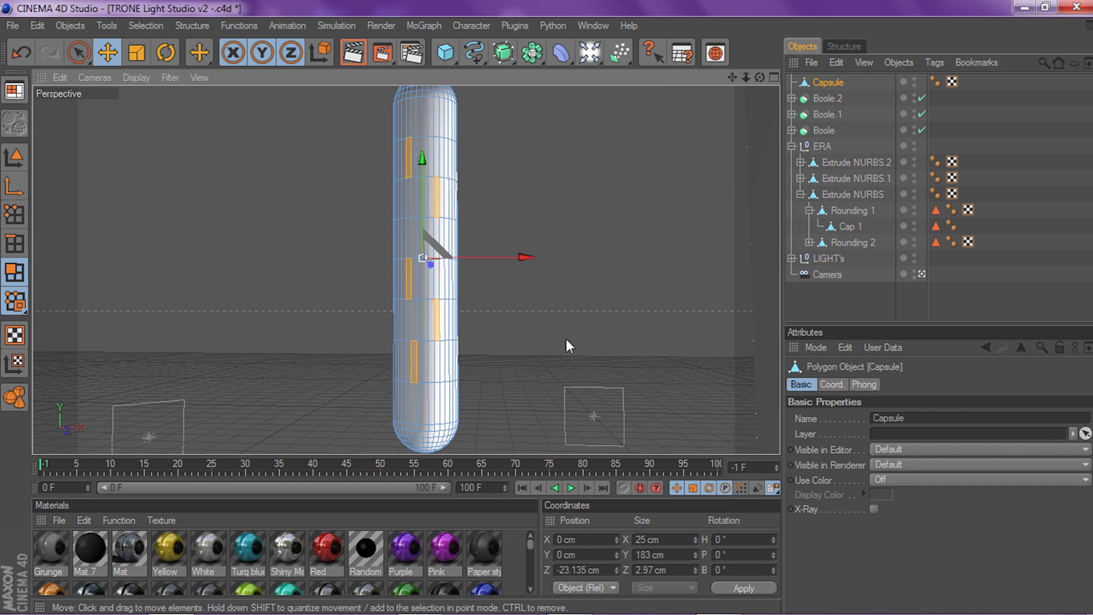
drag(759, 77, 702, 209)
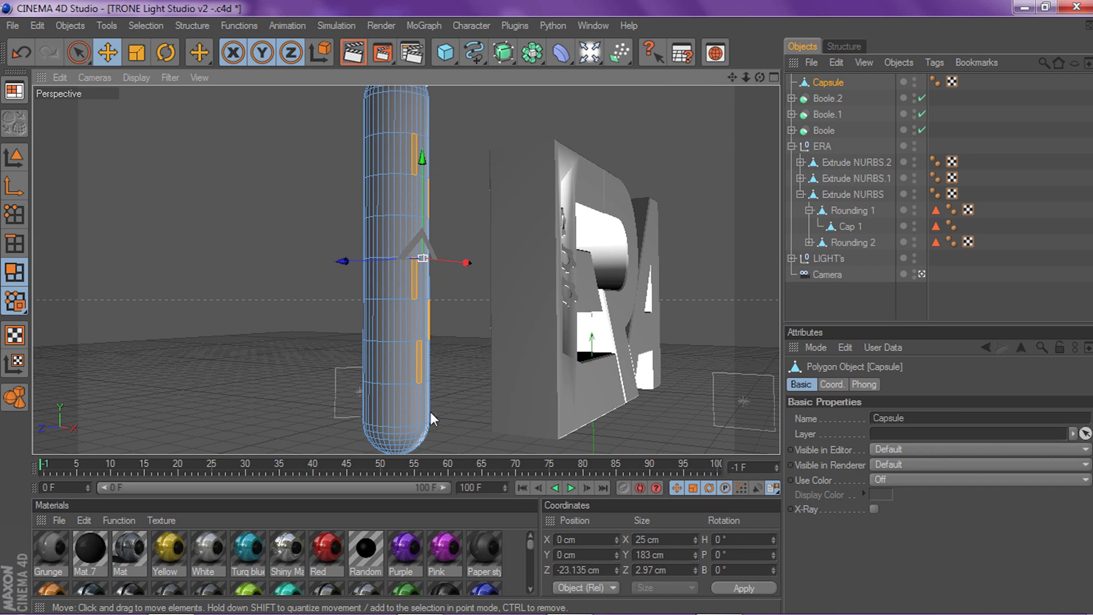
click(418, 398)
shift+click(391, 392)
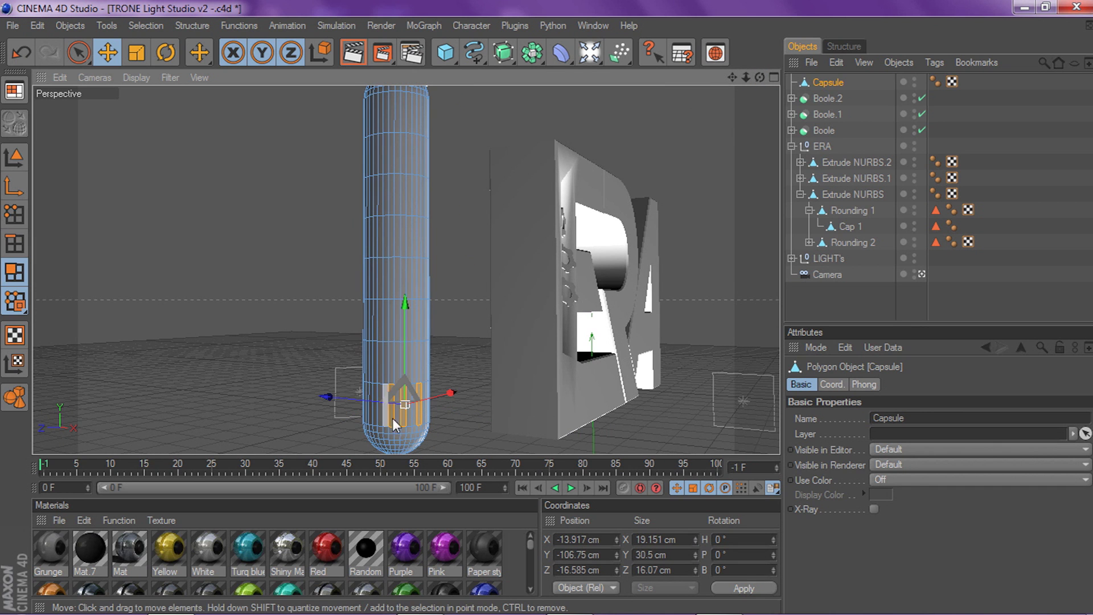
drag(759, 77, 736, 87)
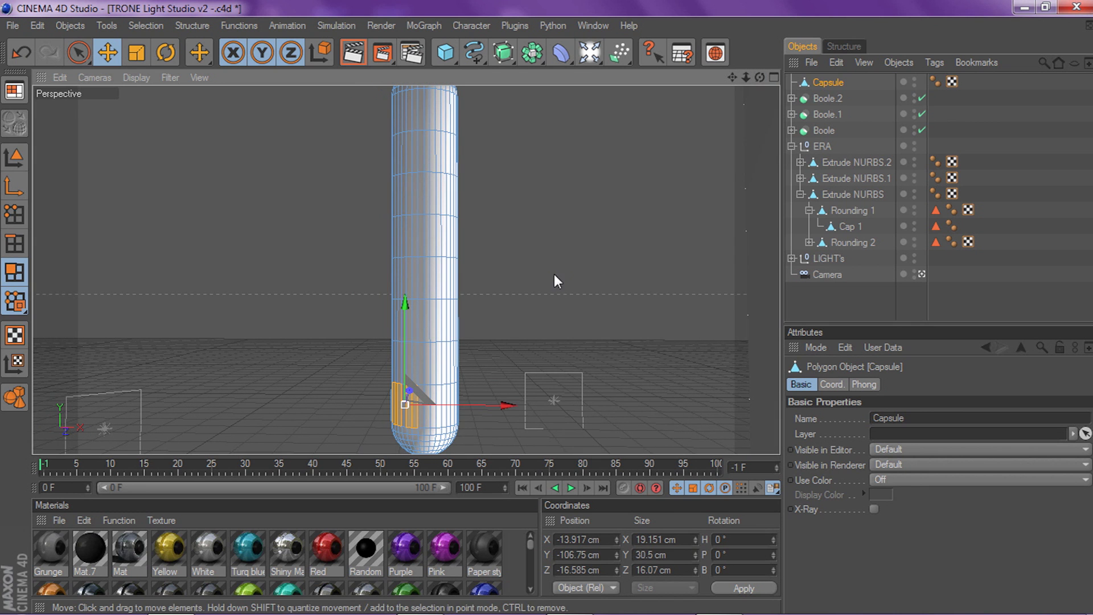
Loop-select the capsule's lowest and highest straight-sided polygon rings plus two adjacent rings at its middle
key(u)
key(l)
scroll(632, 224, down, 3)
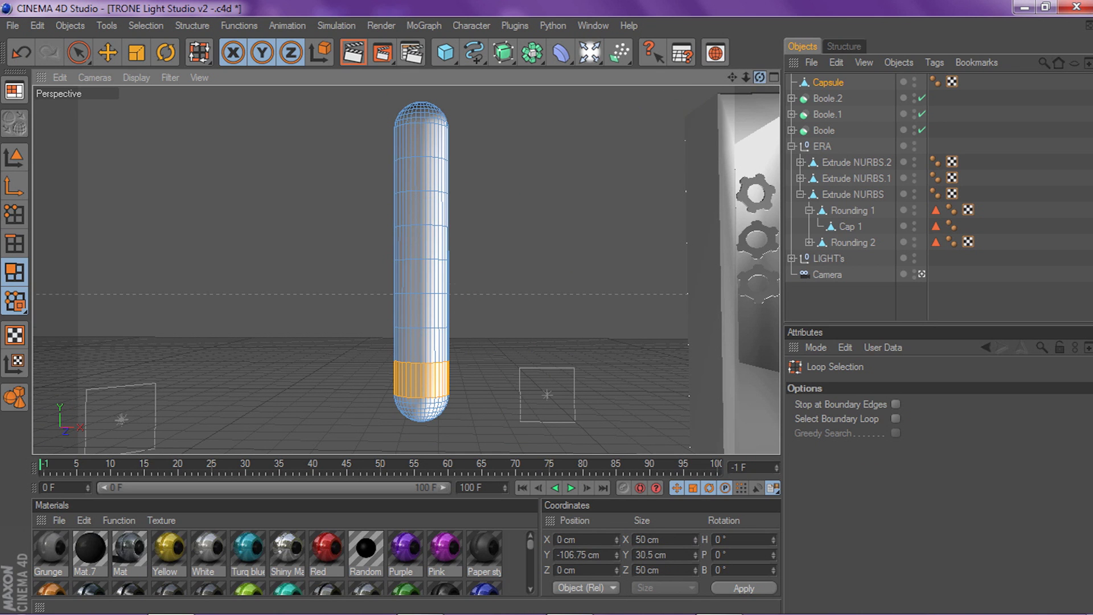
drag(759, 77, 752, 79)
shift+click(405, 135)
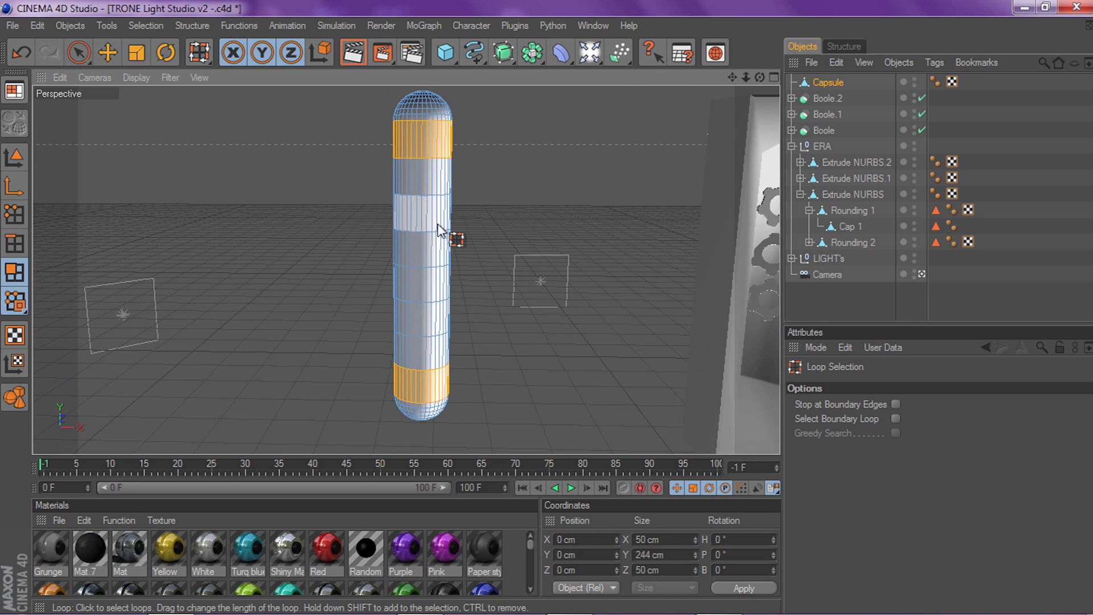
drag(759, 71, 757, 85)
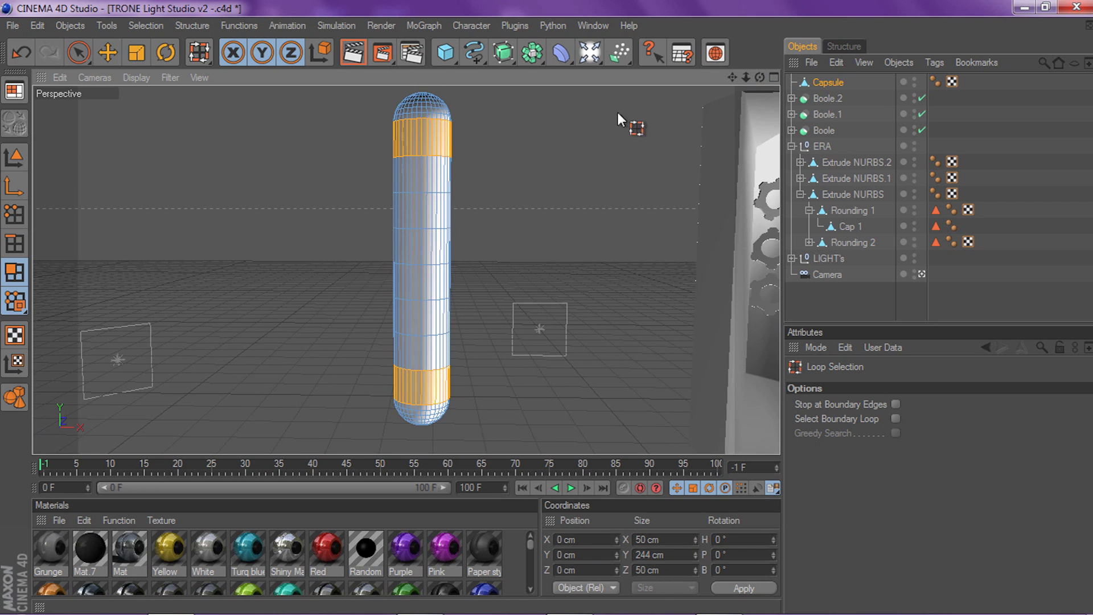
shift+click(421, 268)
shift+click(422, 240)
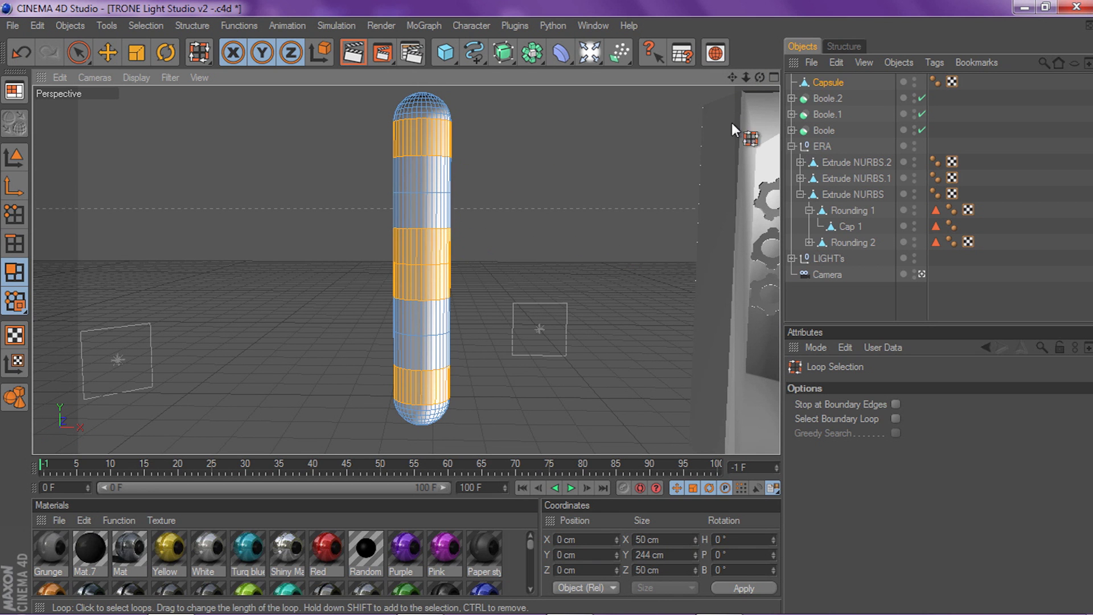
Try a Smooth Shift of about -6.2 cm on the selected rings, and undo it
mouse_move(759, 77)
mouse_down()
mouse_move(809, 79)
mouse_move(769, 94)
mouse_move(803, 57)
mouse_move(762, 86)
mouse_move(587, 92)
mouse_up()
mouse_move(759, 77)
mouse_down()
mouse_move(729, 94)
mouse_move(760, 108)
mouse_move(750, 112)
mouse_move(759, 80)
mouse_up()
right_click(578, 156)
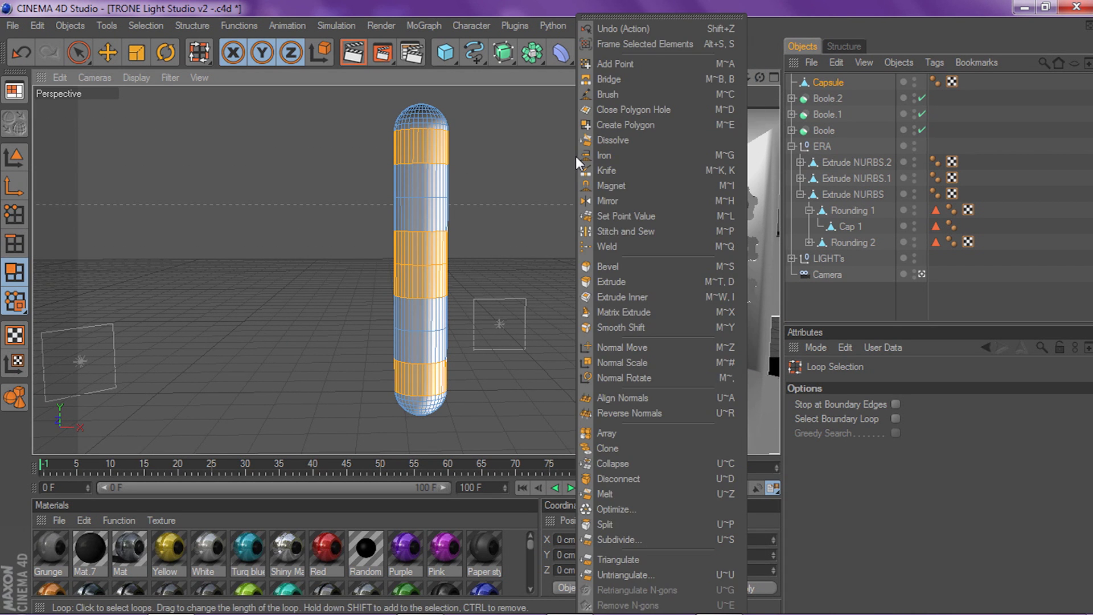
click(621, 329)
mouse_move(621, 329)
mouse_down()
mouse_move(666, 329)
mouse_move(625, 329)
mouse_up()
drag(556, 203, 536, 203)
key(ctrl+z)
Push the selected rings inward with Smooth Shift at an offset of about -7 cm
right_click(547, 209)
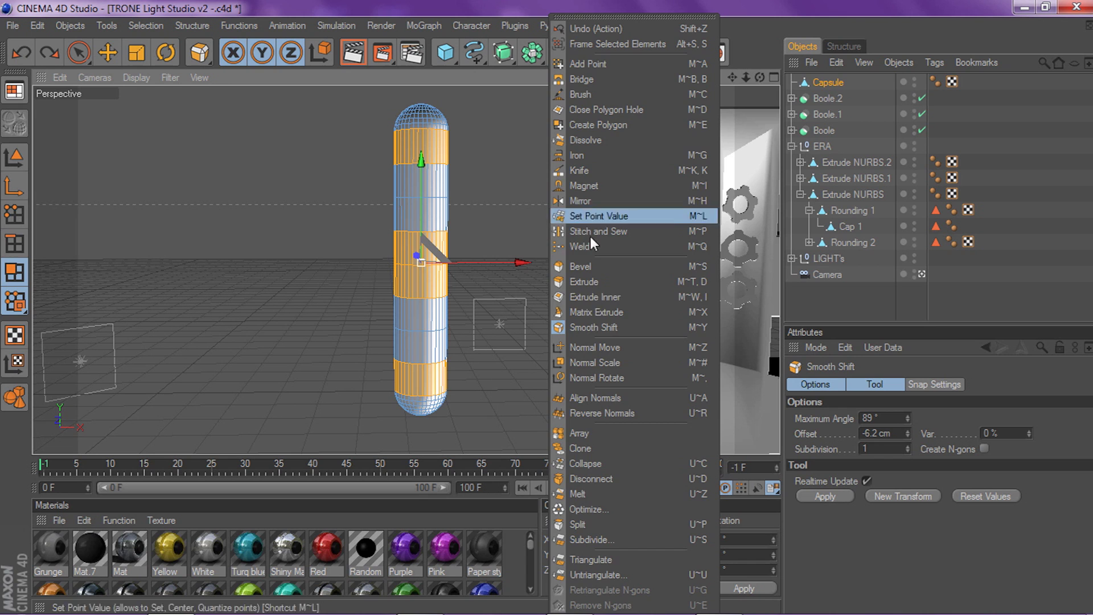
click(592, 328)
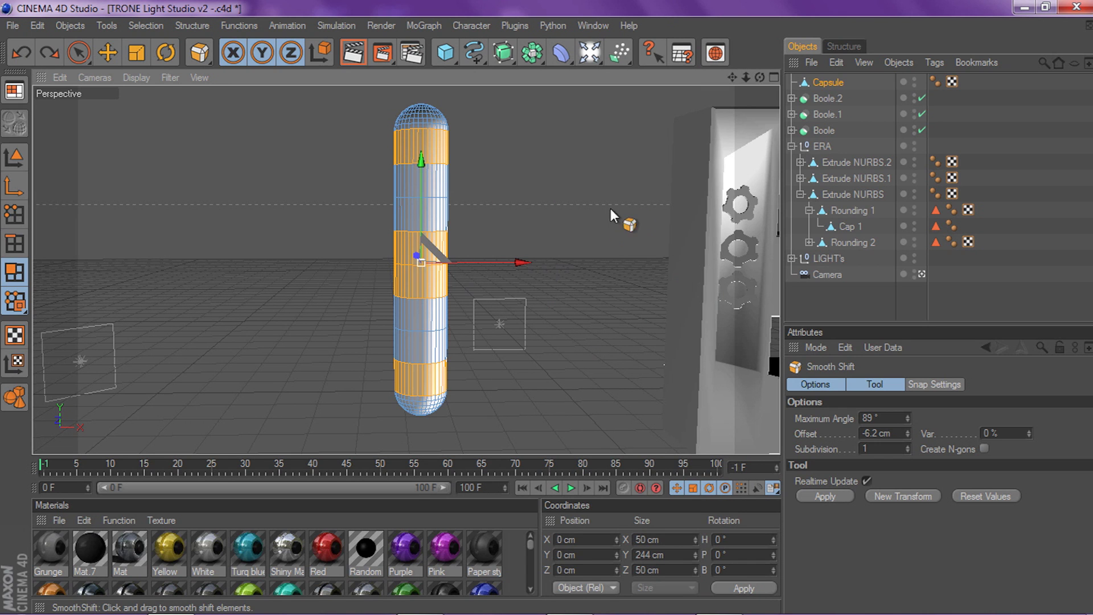
drag(630, 206, 601, 207)
Inset the recessed bands of the capsule with Extrude Inner at an offset of about 7 cm
right_click(630, 205)
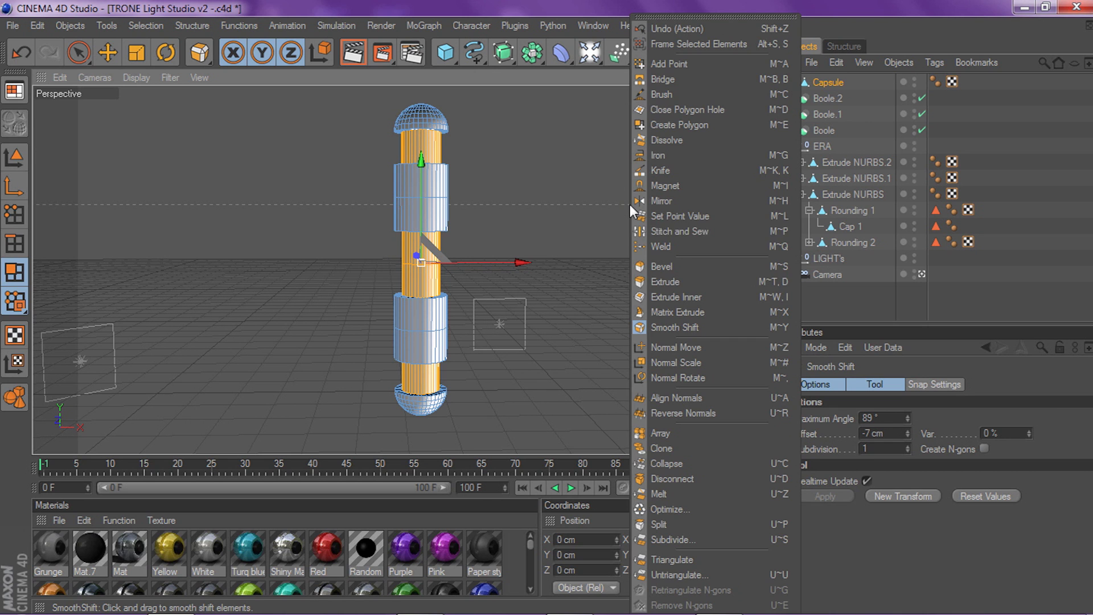
click(681, 292)
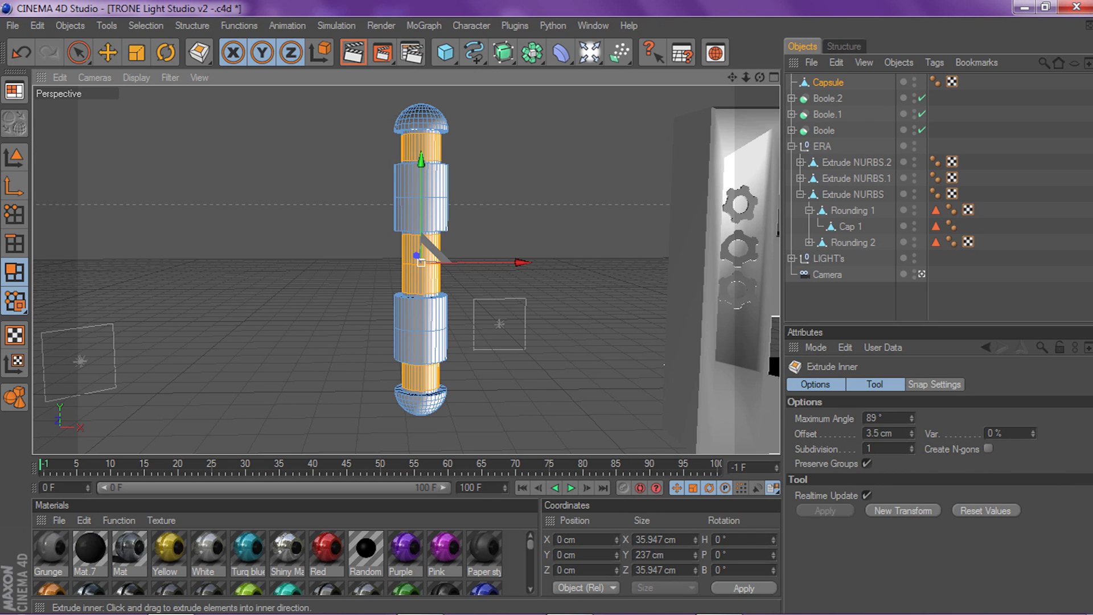
drag(638, 215, 641, 215)
right_click(641, 215)
click(395, 176)
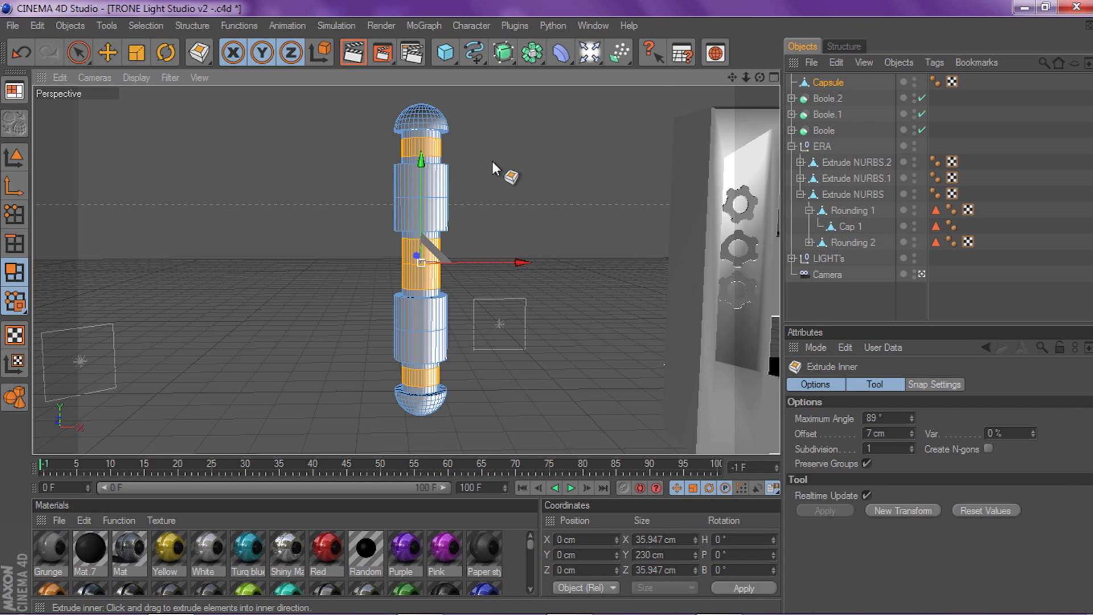
Redo the Extrude Inner on the capsule's recessed bands at about 7.4 cm and Bevel them outward with about 4.3 cm extrusion and inner offset
key(ctrl+z)
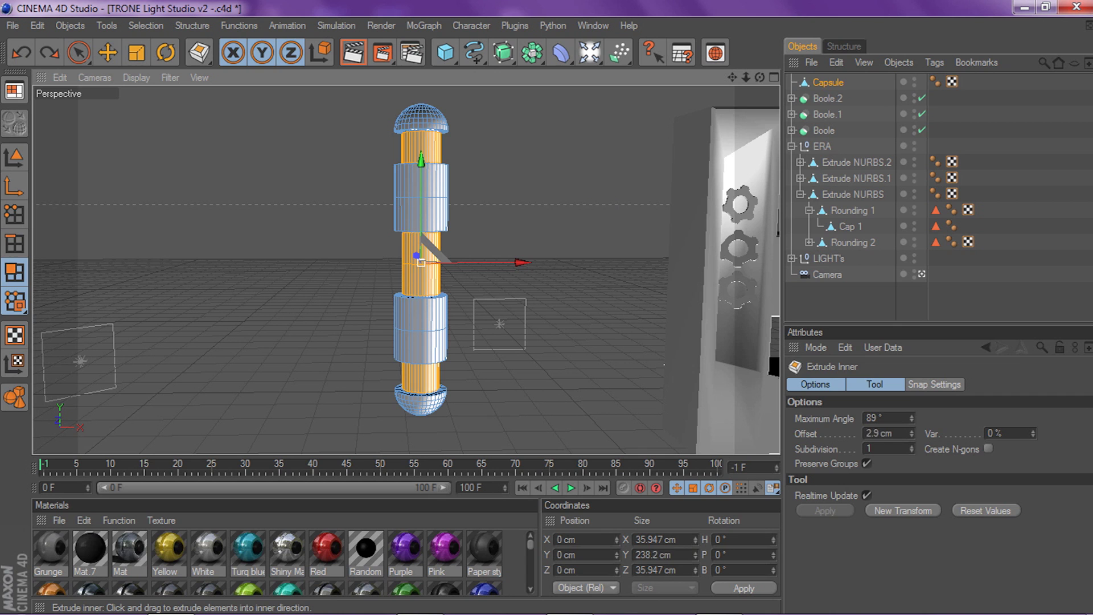
key(ctrl+z)
right_click(640, 200)
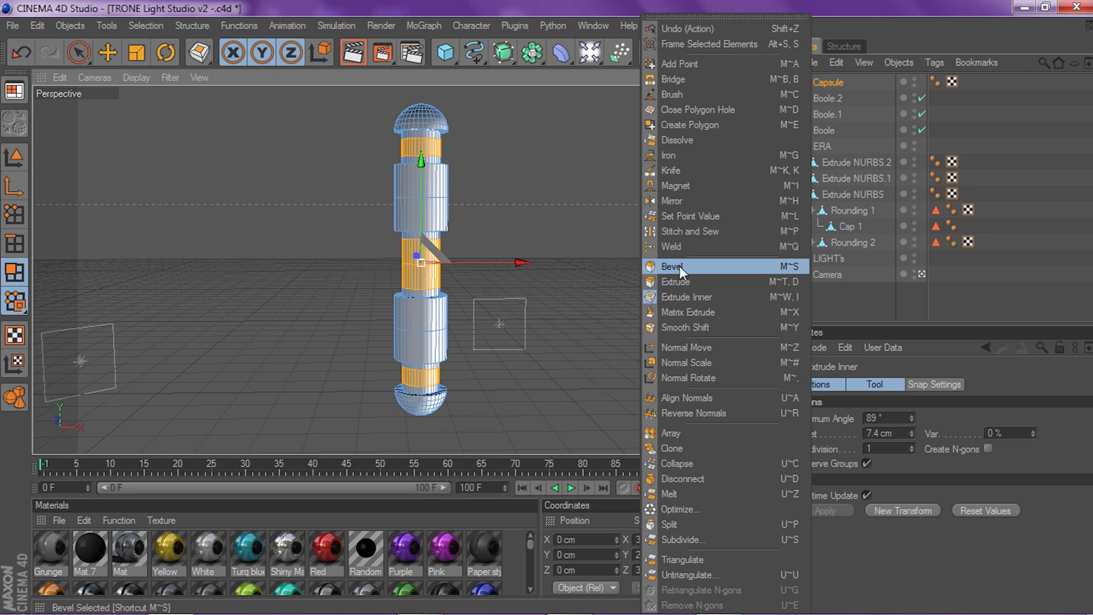
click(678, 265)
drag(596, 206, 620, 205)
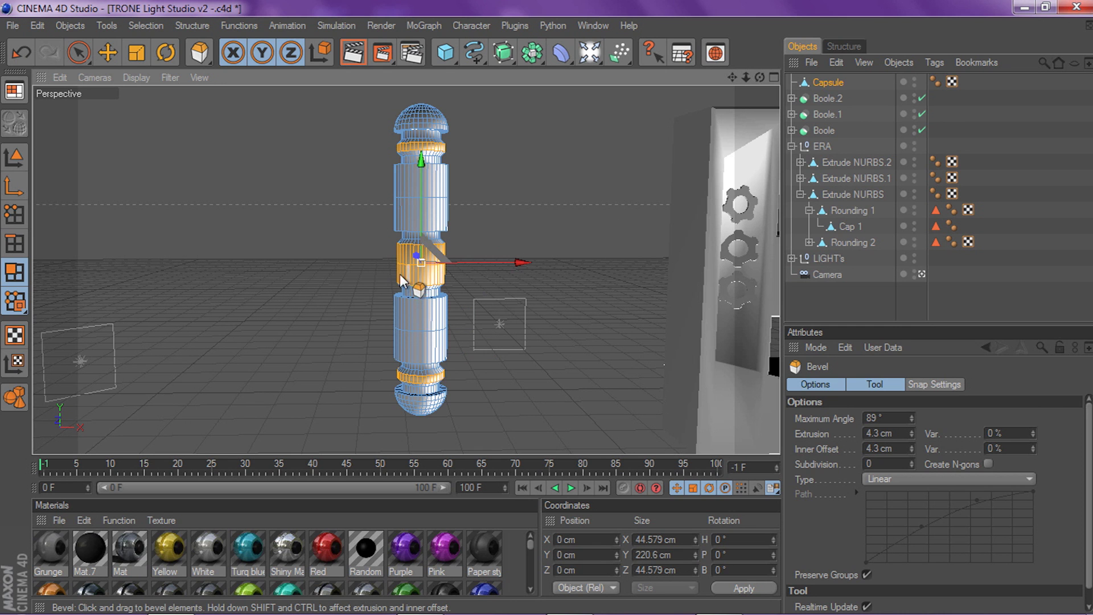
scroll(679, 139, up, 2)
Load the blue Glow Metal material from the Droid Texture Pack 2.0 Glow presets and apply it to the selected bevelled bands
drag(759, 77, 760, 72)
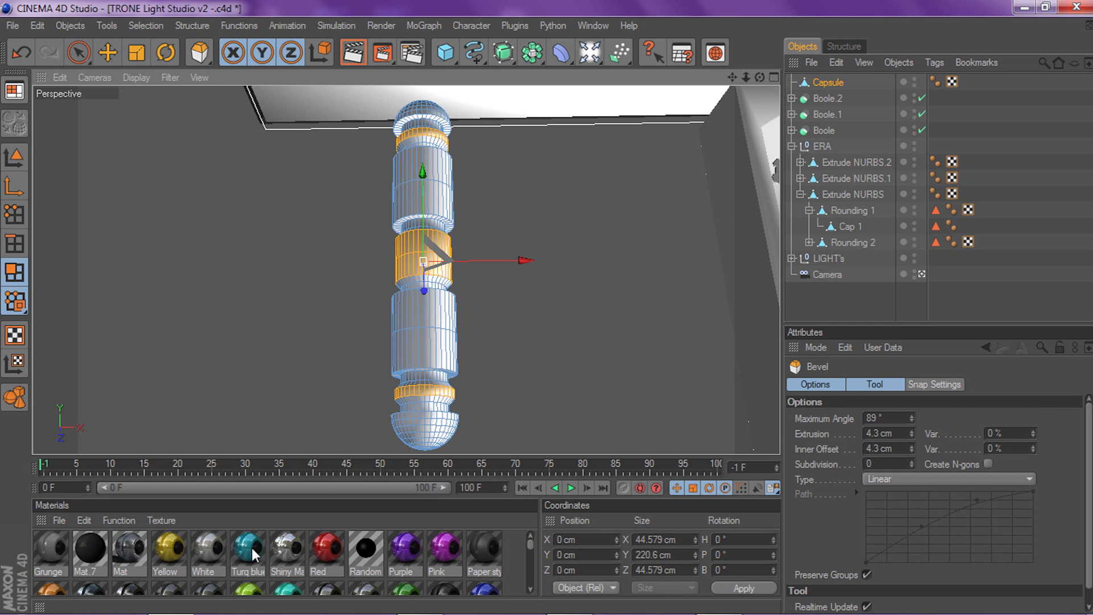
click(589, 25)
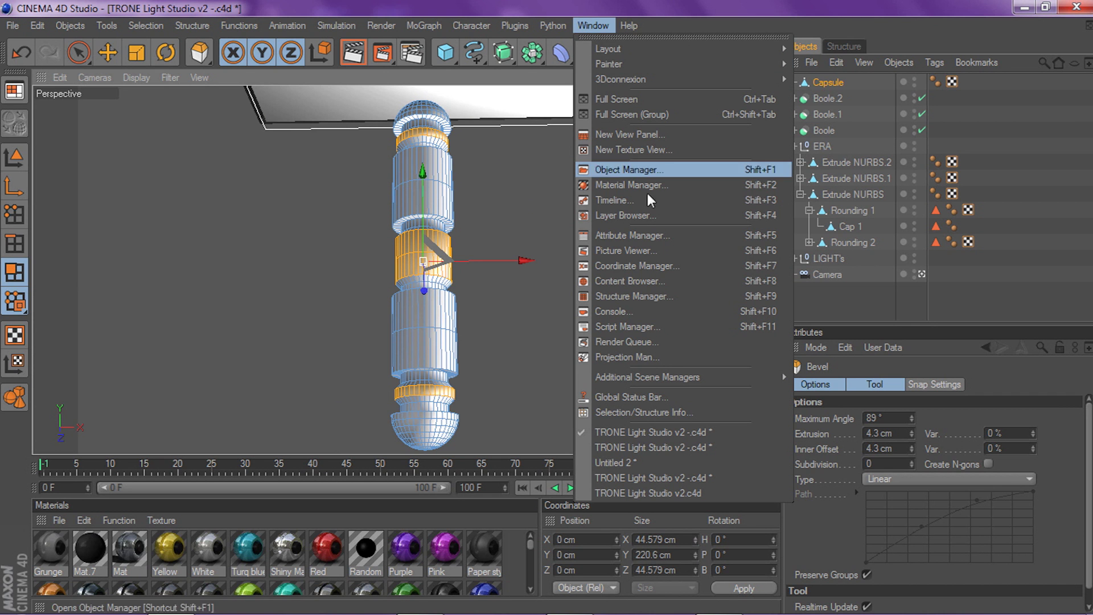
click(626, 280)
double_click(419, 133)
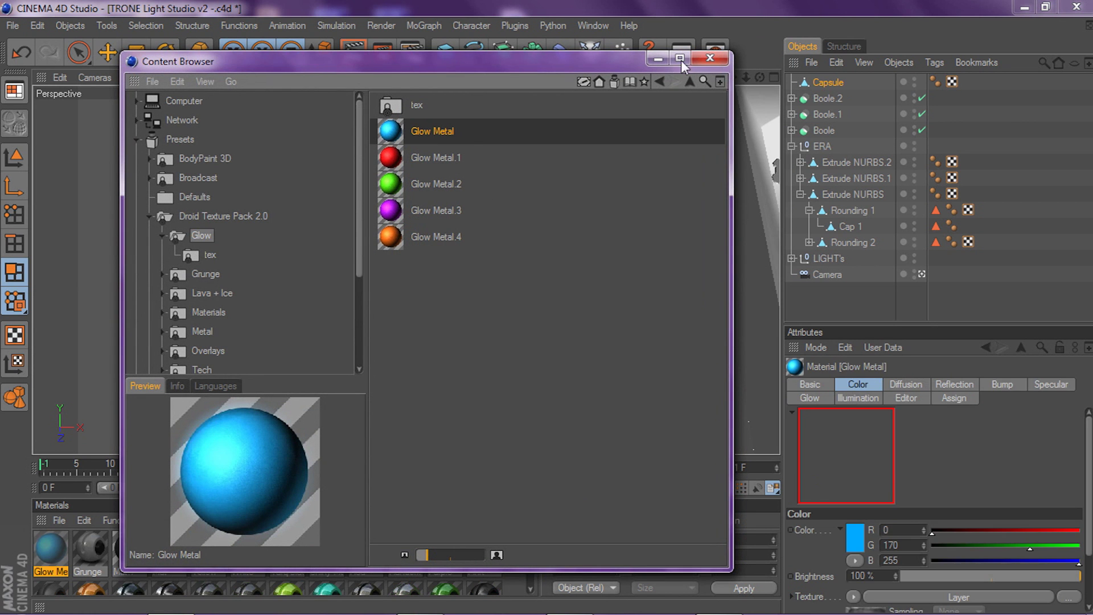
click(705, 58)
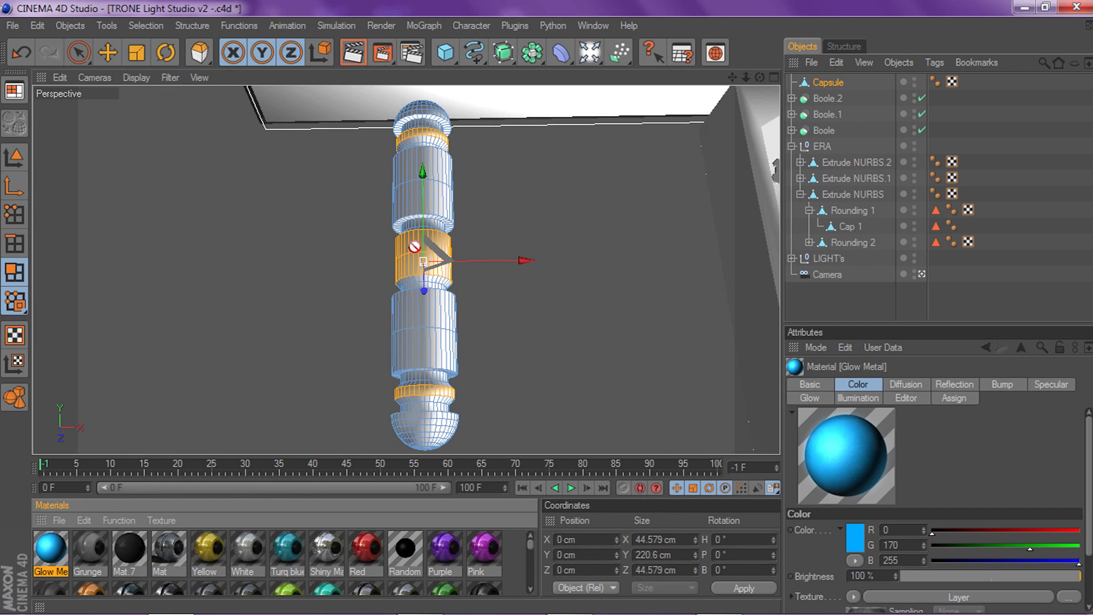
drag(409, 263, 418, 267)
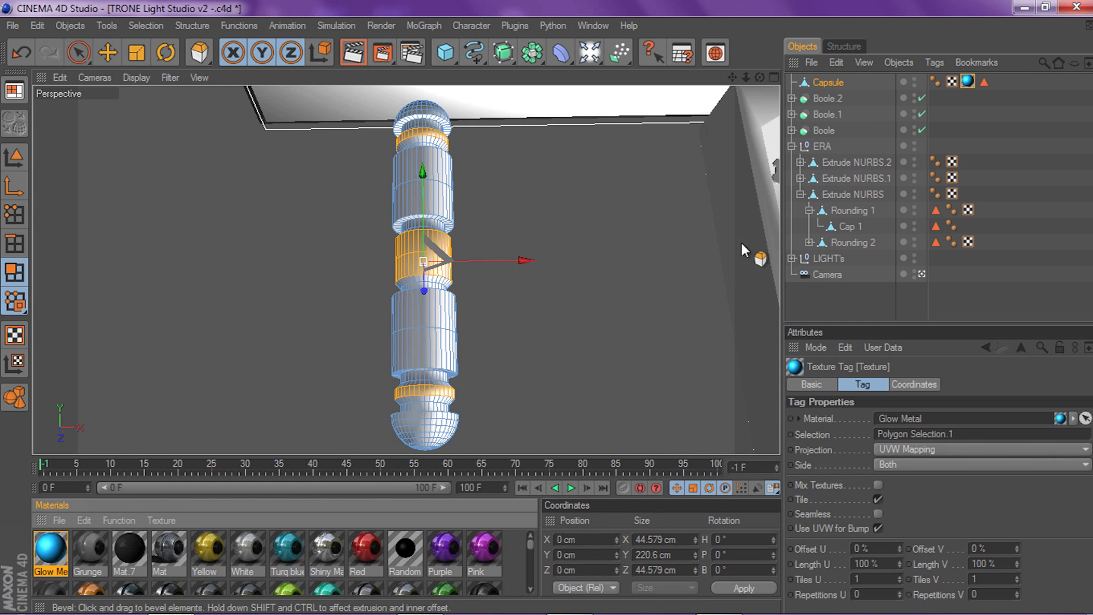
mouse_move(760, 77)
mouse_down()
mouse_move(746, 85)
mouse_move(769, 78)
mouse_up()
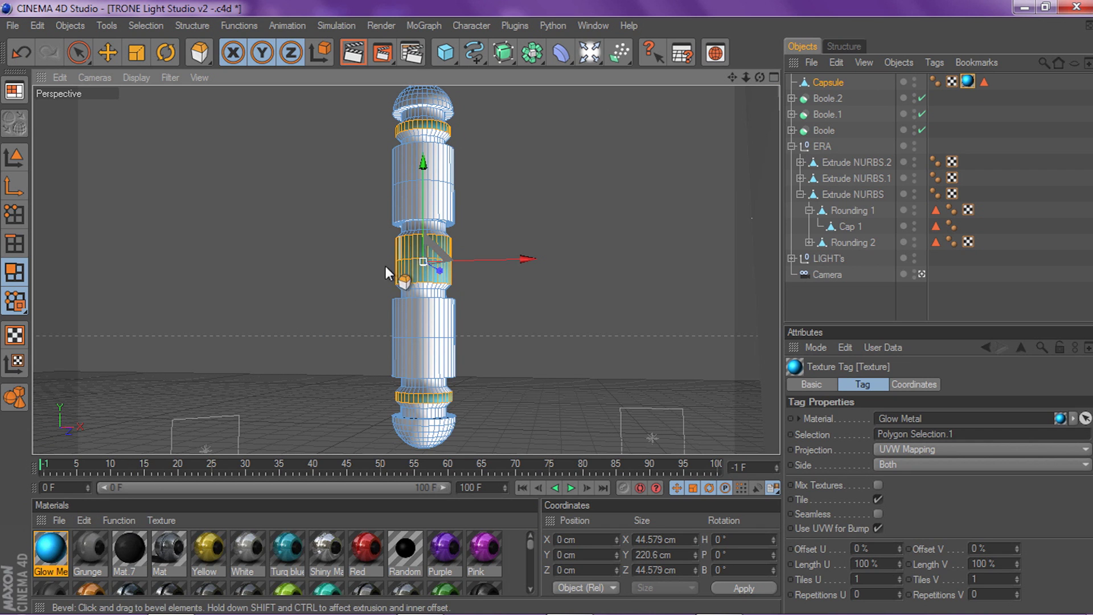
Loop-select the capsule's two wide raised bands above and below its middle
click(823, 298)
click(822, 83)
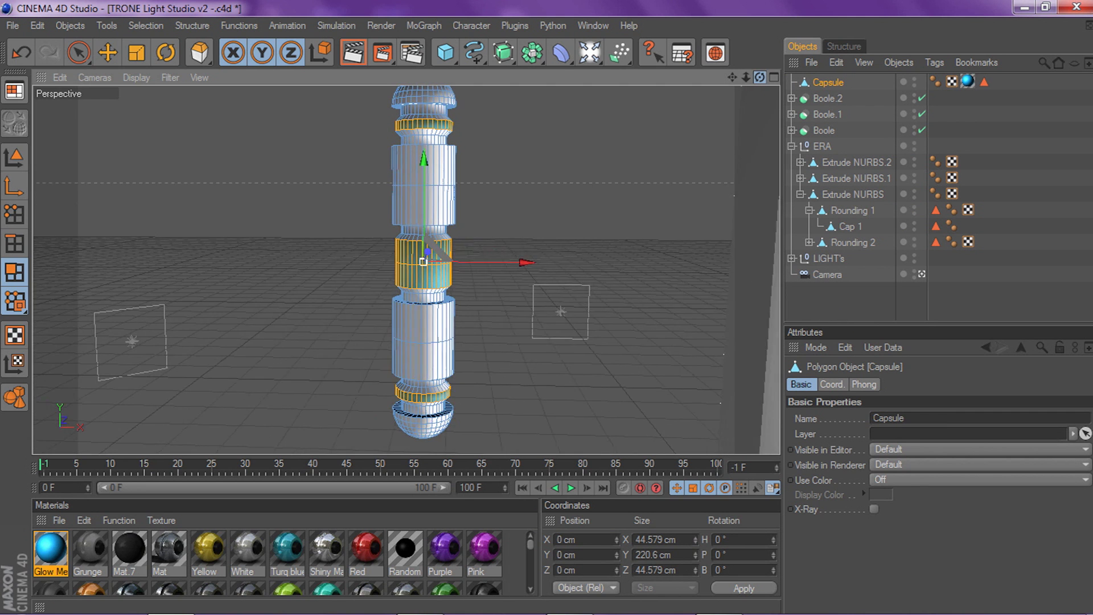
key(u)
key(l)
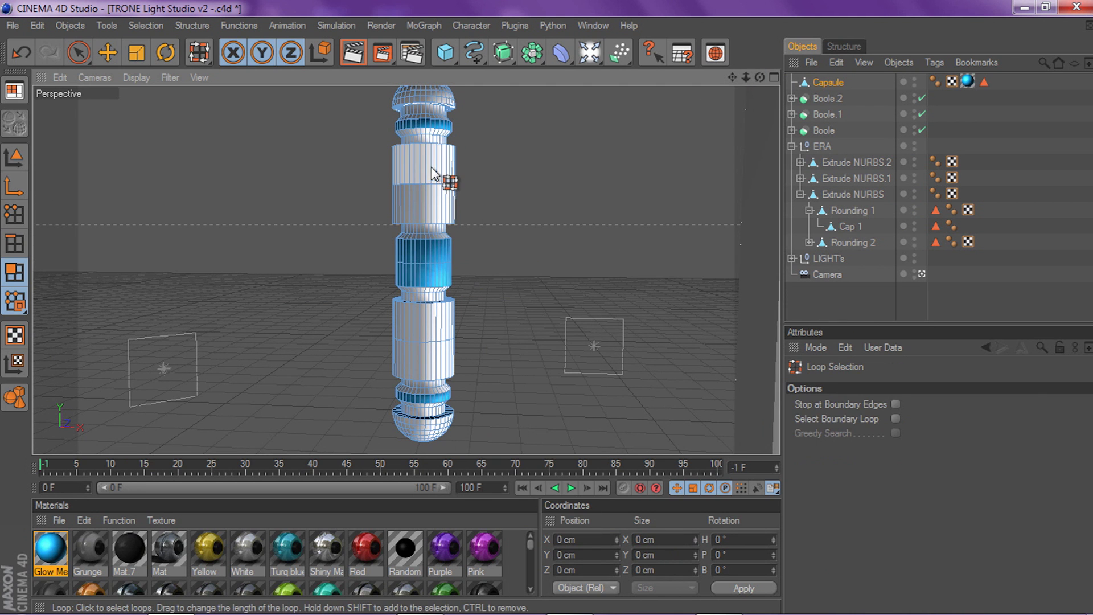
click(439, 176)
shift+click(421, 363)
Inset the two selected wide bands with Extrude Inner and push the inset faces inward with Smooth Shift
right_click(524, 310)
click(572, 310)
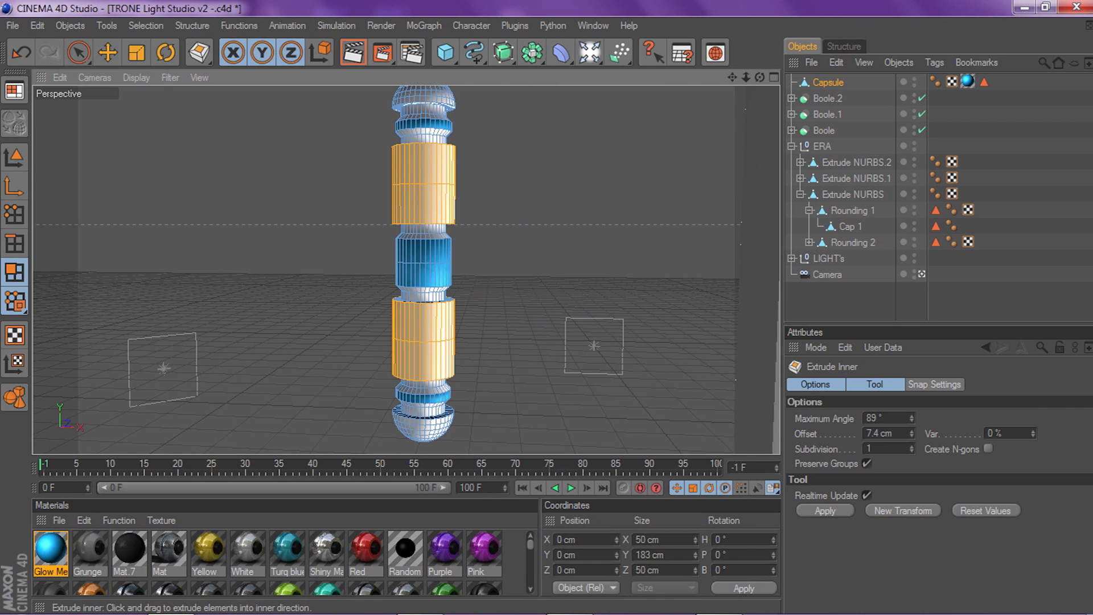
right_click(601, 300)
click(606, 326)
drag(628, 308, 637, 279)
Inset the recessed faces again with Extrude Inner and Bevel them outward with about 4.6 cm extrusion and inner offset
right_click(628, 307)
click(633, 297)
right_click(633, 297)
click(643, 266)
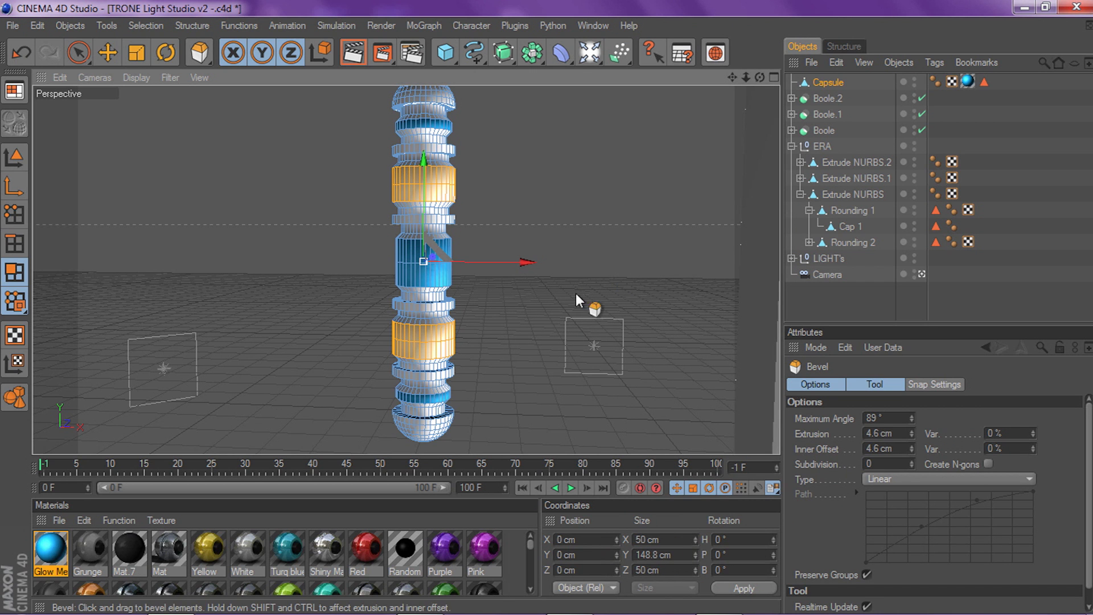
Apply the Glow Metal material to the two newly bevelled bands and deselect the capsule
drag(57, 551, 434, 349)
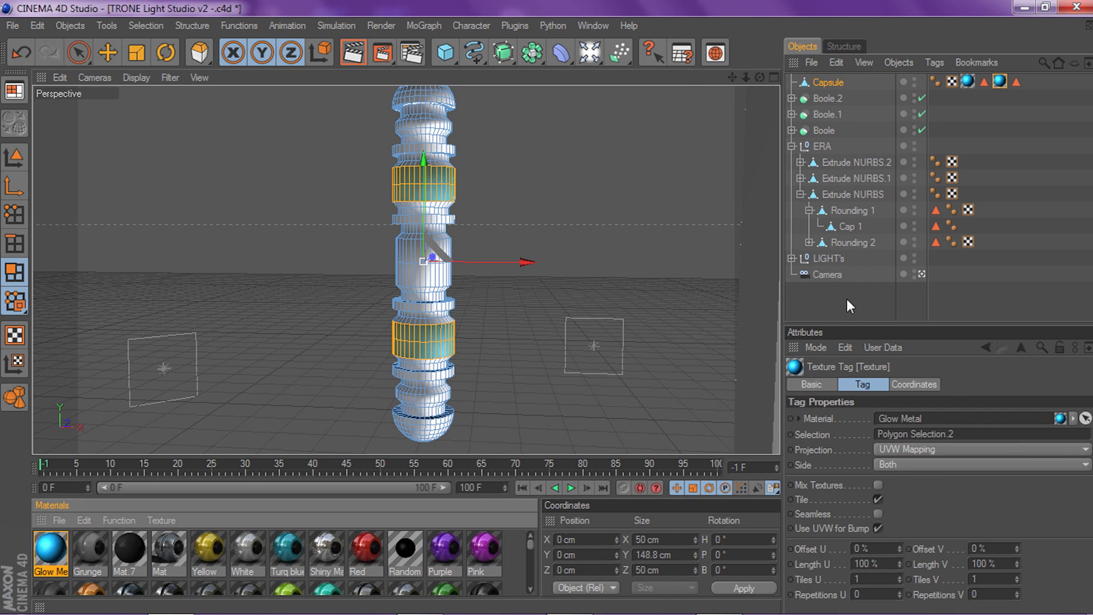
click(846, 299)
alt+drag(765, 108, 496, 266)
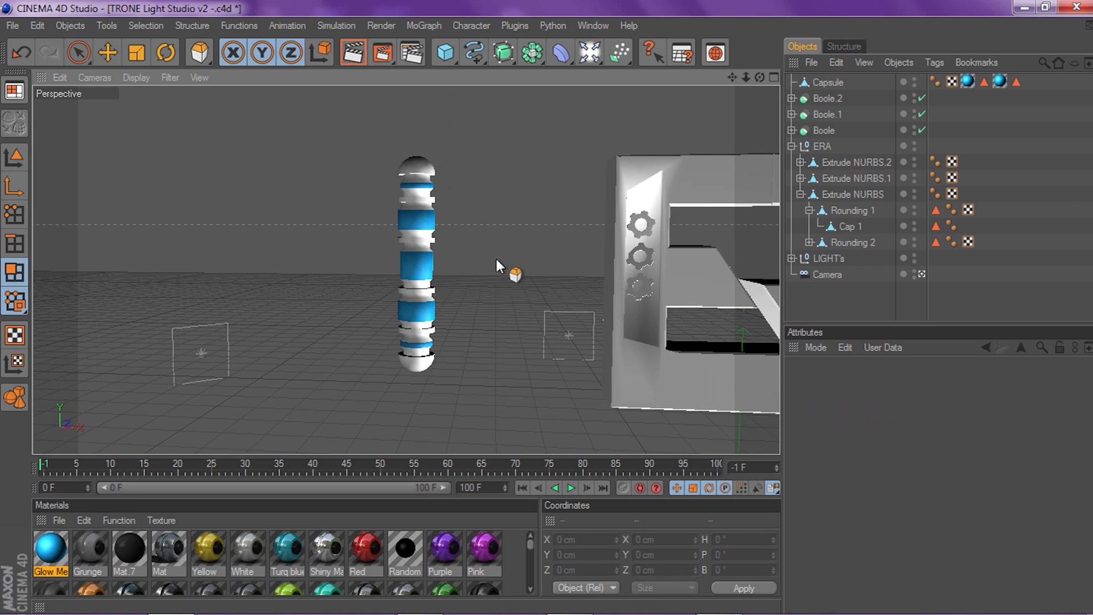
Move the whole capsule in model mode across to the A's upright, at about X 350 cm, Y 387 cm and Z 130 cm
click(827, 82)
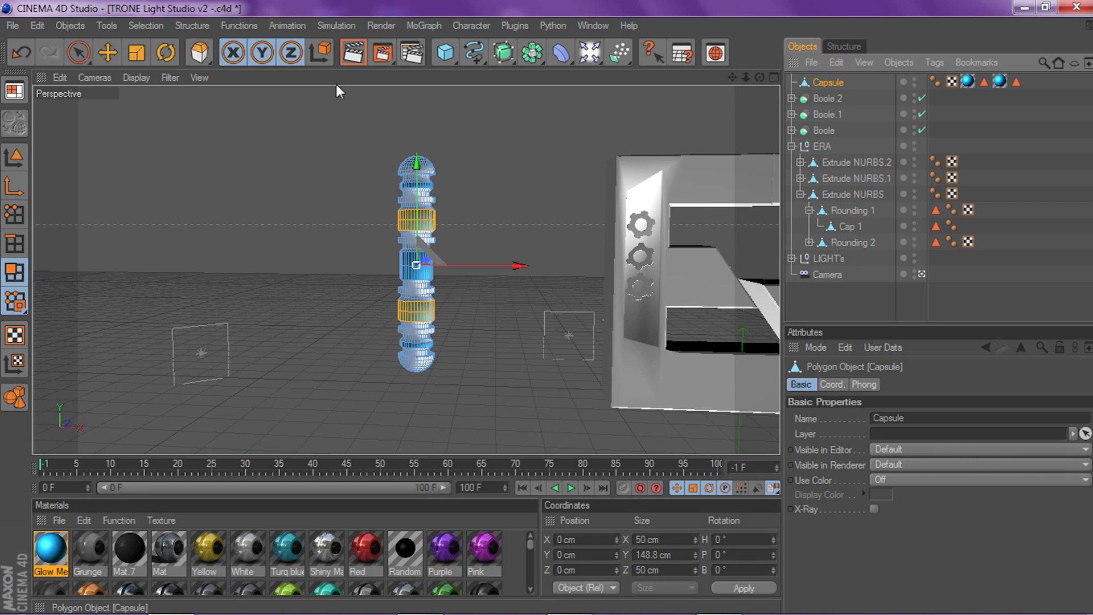
click(111, 59)
click(12, 156)
drag(486, 274, 910, 276)
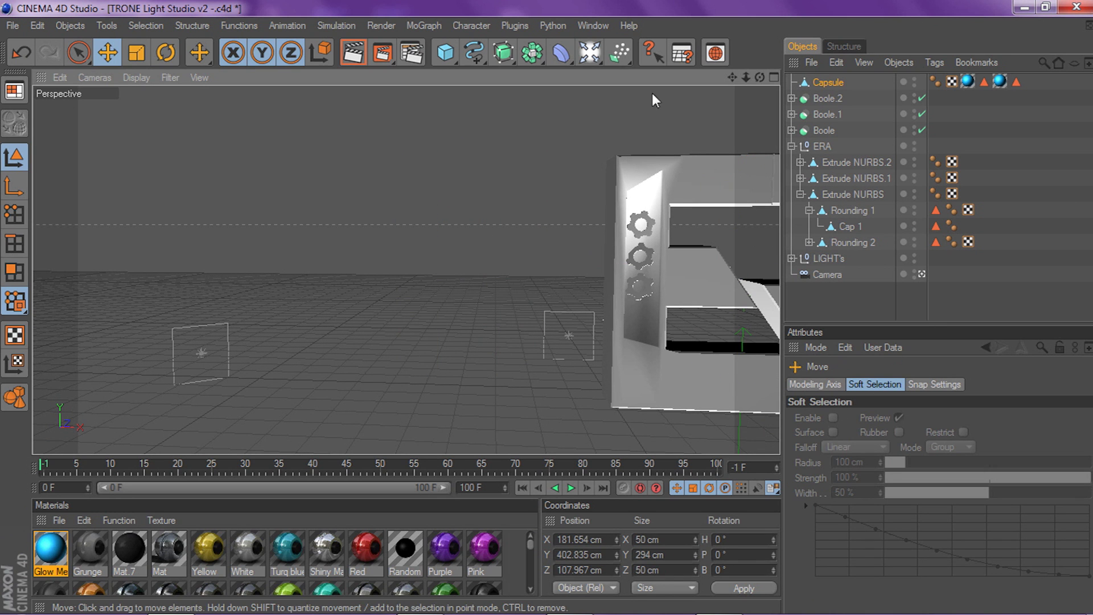
drag(733, 78, 266, 72)
drag(539, 262, 547, 262)
drag(436, 260, 556, 270)
scroll(694, 264, up, 3)
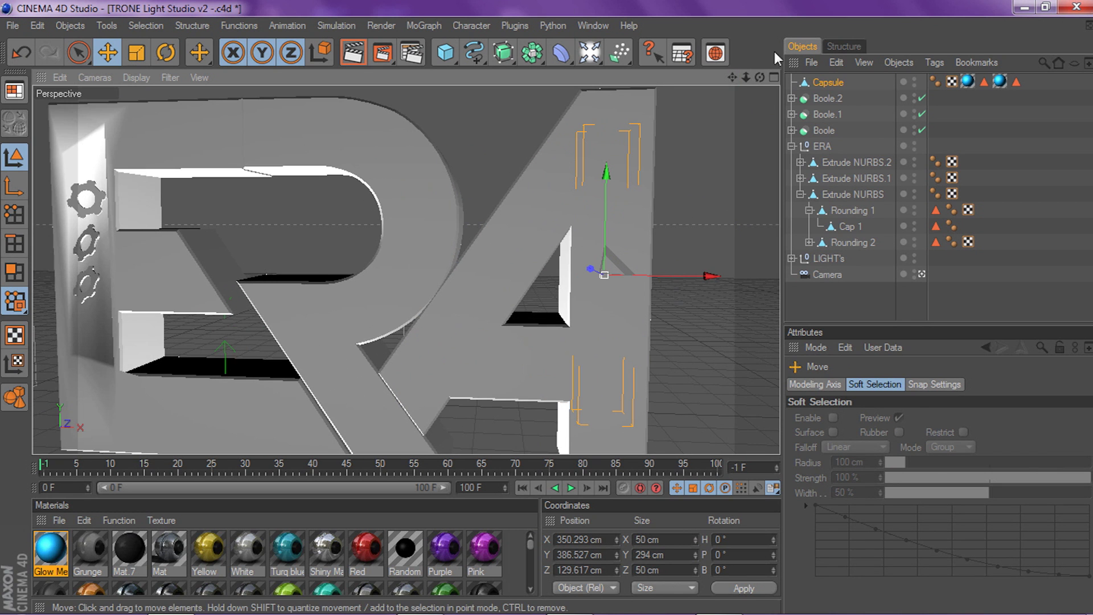
Bring the capsule forward to about Z -8.7 cm and centre it on the A's upright at about X 333 cm
drag(760, 76, 686, 62)
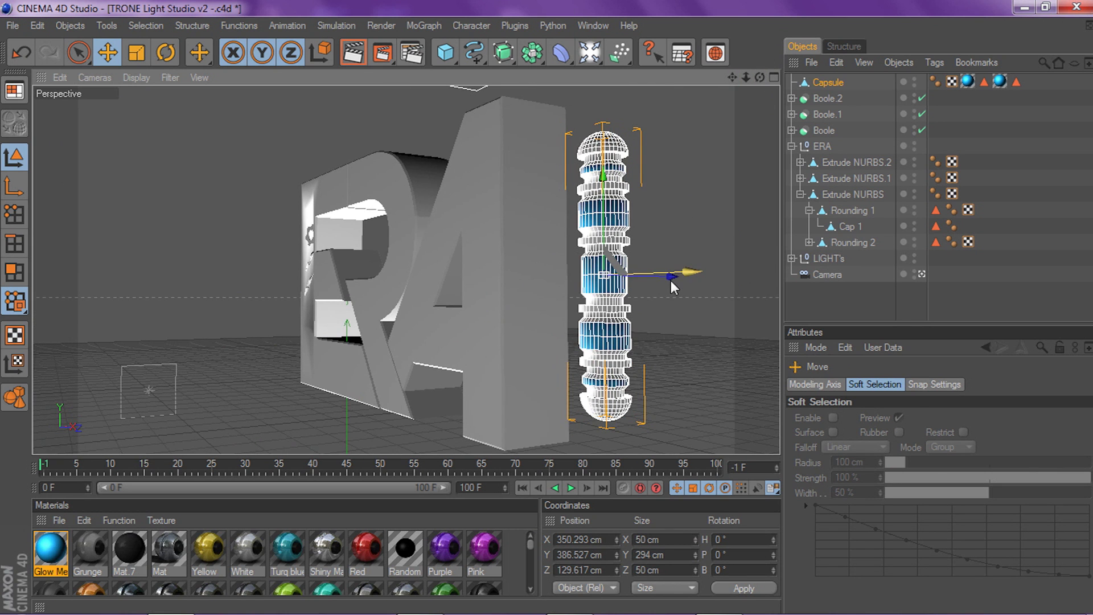
drag(667, 289, 566, 272)
drag(759, 77, 630, 239)
drag(601, 277, 575, 276)
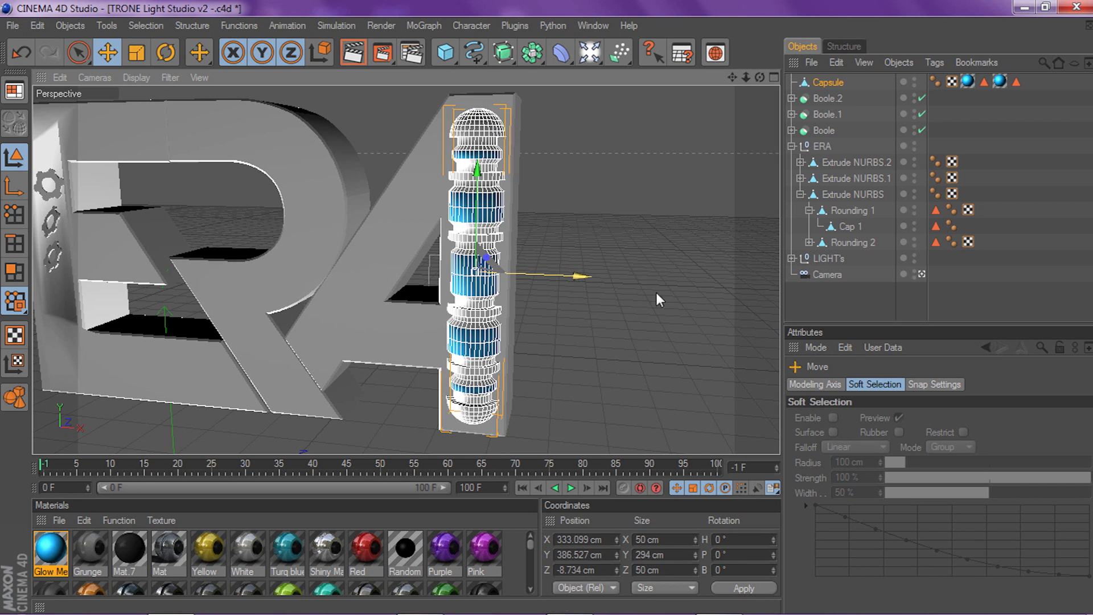
click(819, 307)
mouse_move(759, 78)
mouse_down()
mouse_move(732, 79)
mouse_move(762, 80)
mouse_up()
click(822, 85)
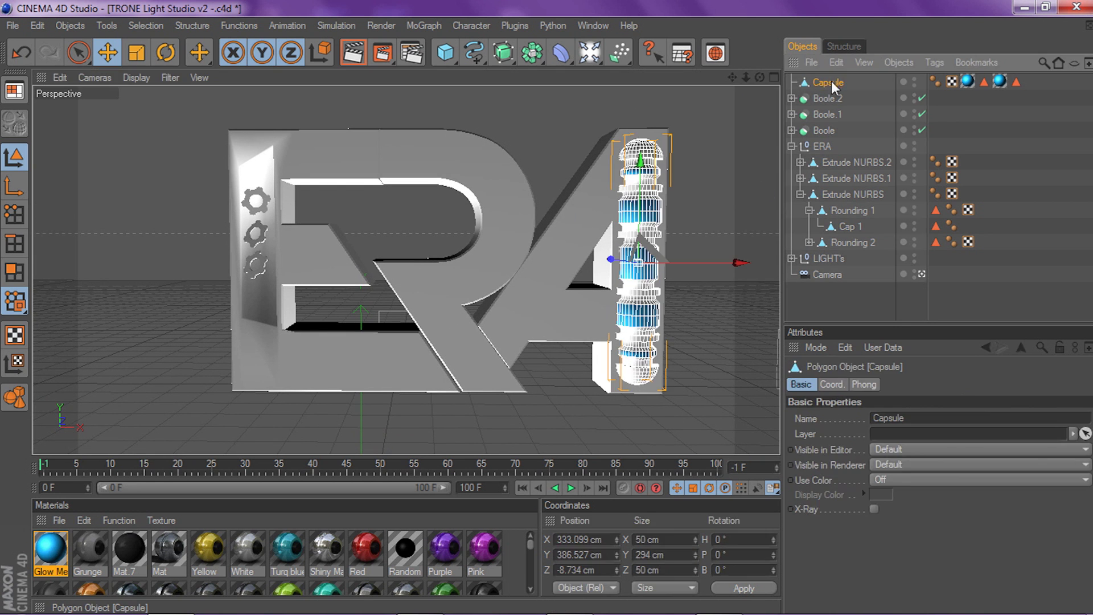
click(832, 295)
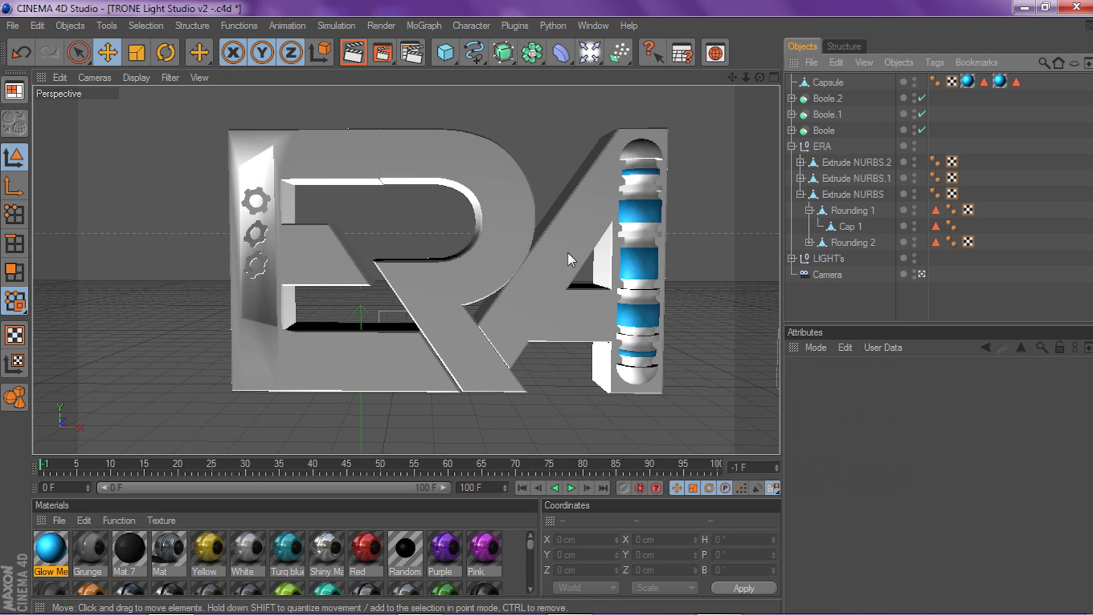
click(823, 130)
click(834, 311)
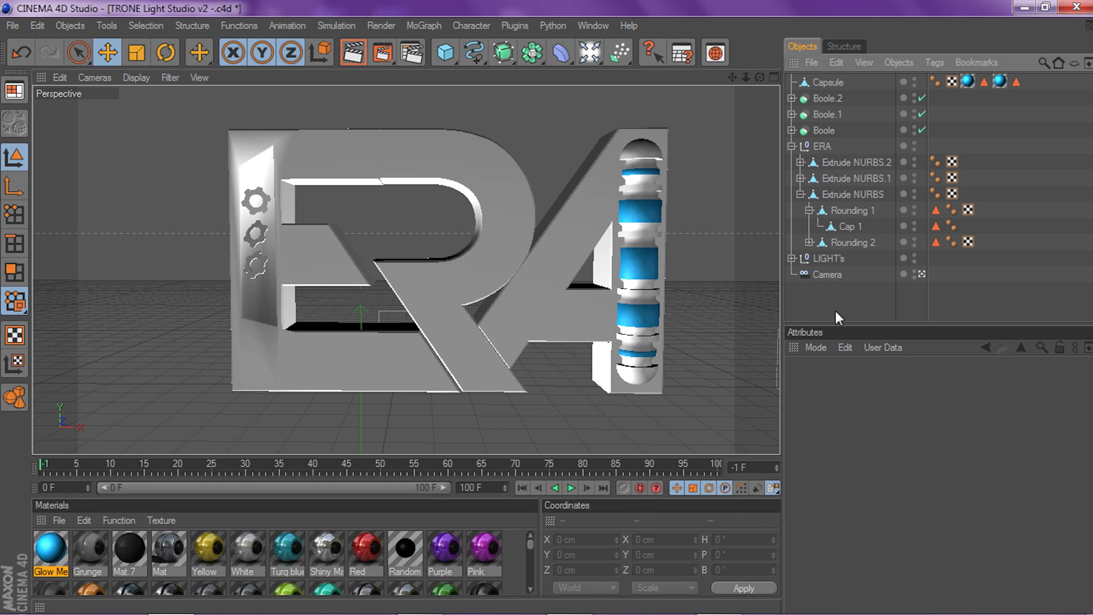
Draw a looping freehand spline across the ERA letters and delete it
drag(476, 56, 495, 60)
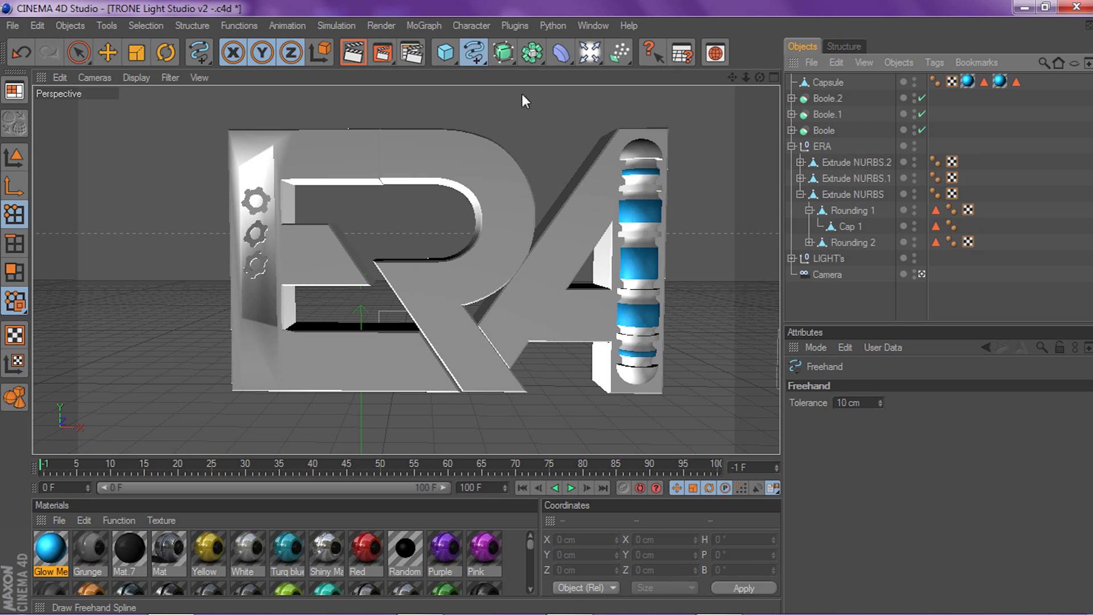
drag(549, 116, 402, 200)
drag(406, 294, 408, 298)
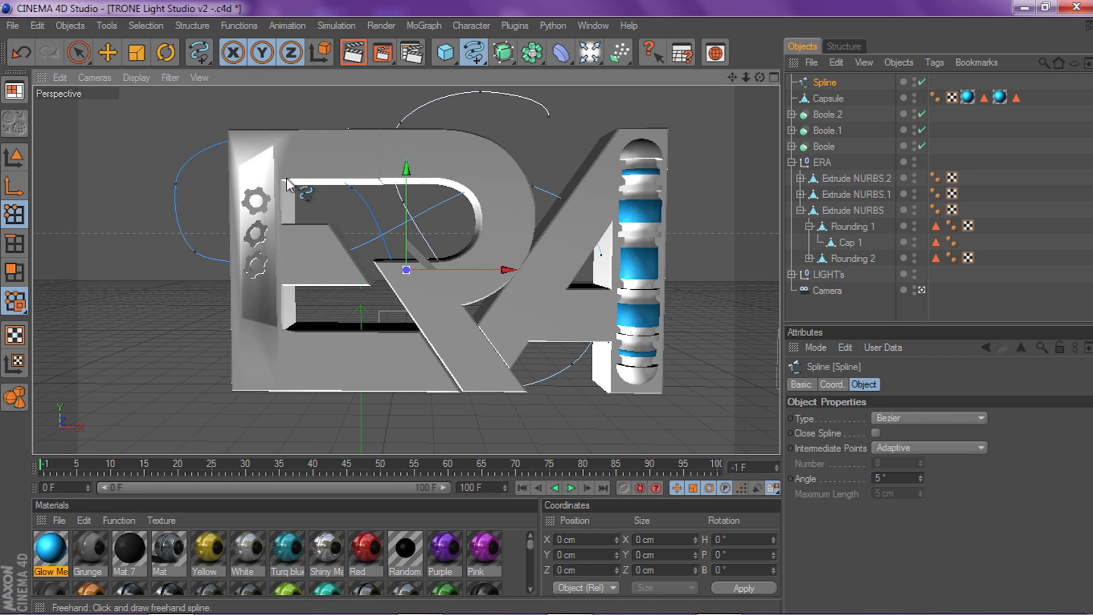
drag(471, 59, 827, 73)
click(825, 83)
key(Delete)
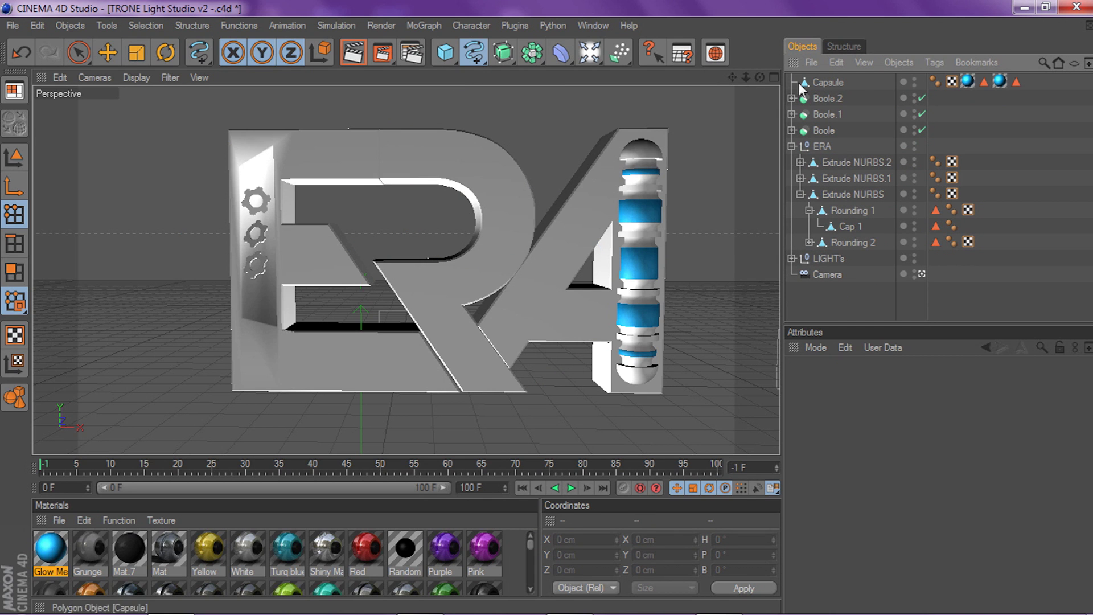
drag(731, 79, 736, 76)
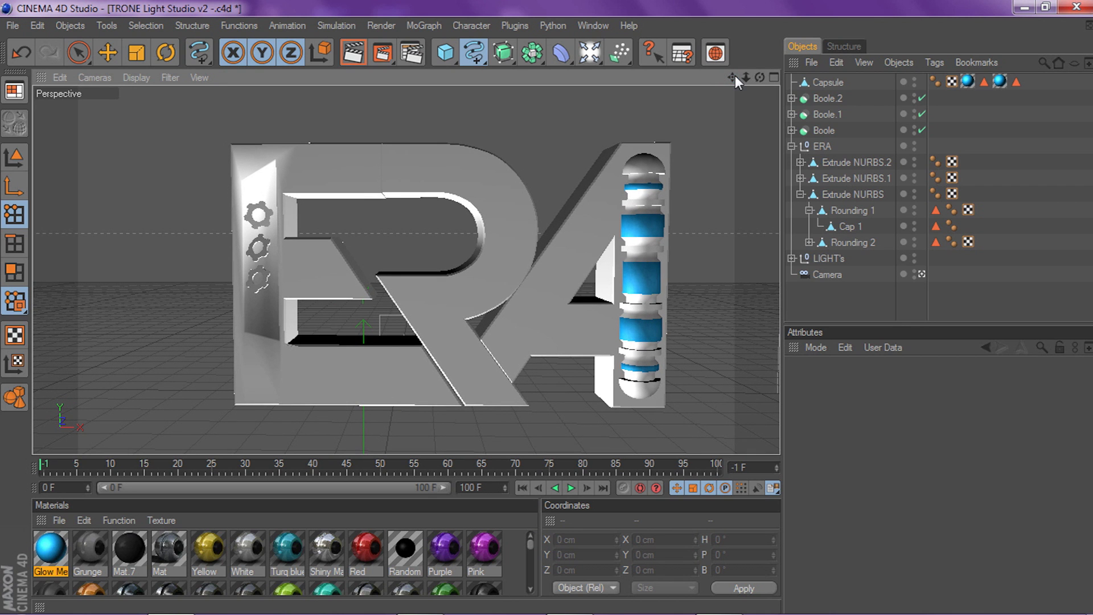
drag(745, 78, 743, 79)
drag(733, 78, 748, 78)
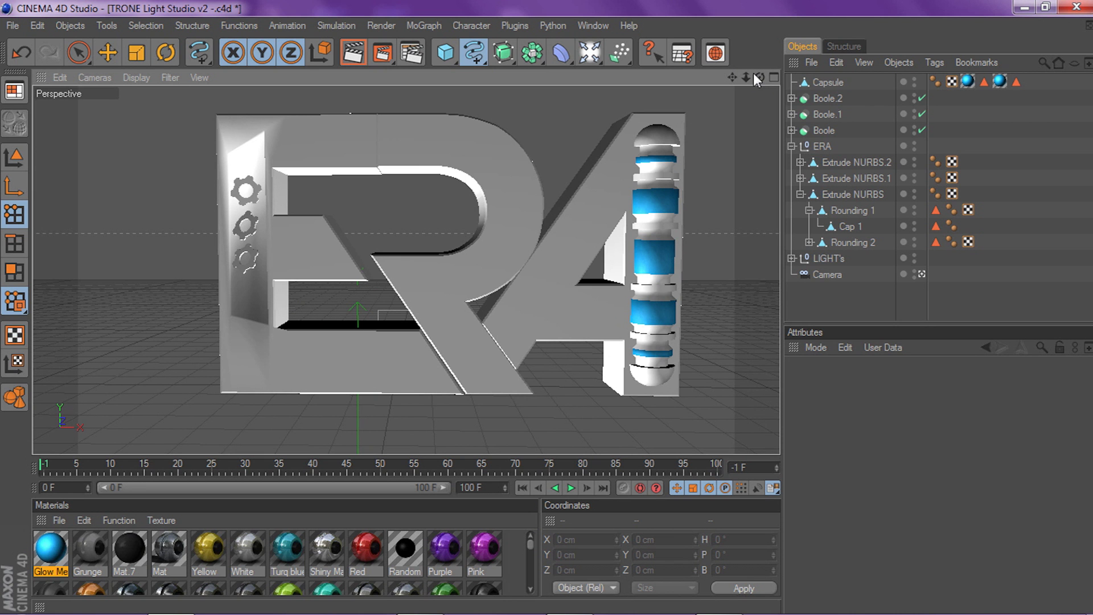
click(810, 87)
mouse_move(760, 77)
mouse_down()
mouse_move(711, 108)
mouse_move(768, 77)
mouse_move(719, 84)
mouse_move(759, 77)
mouse_up()
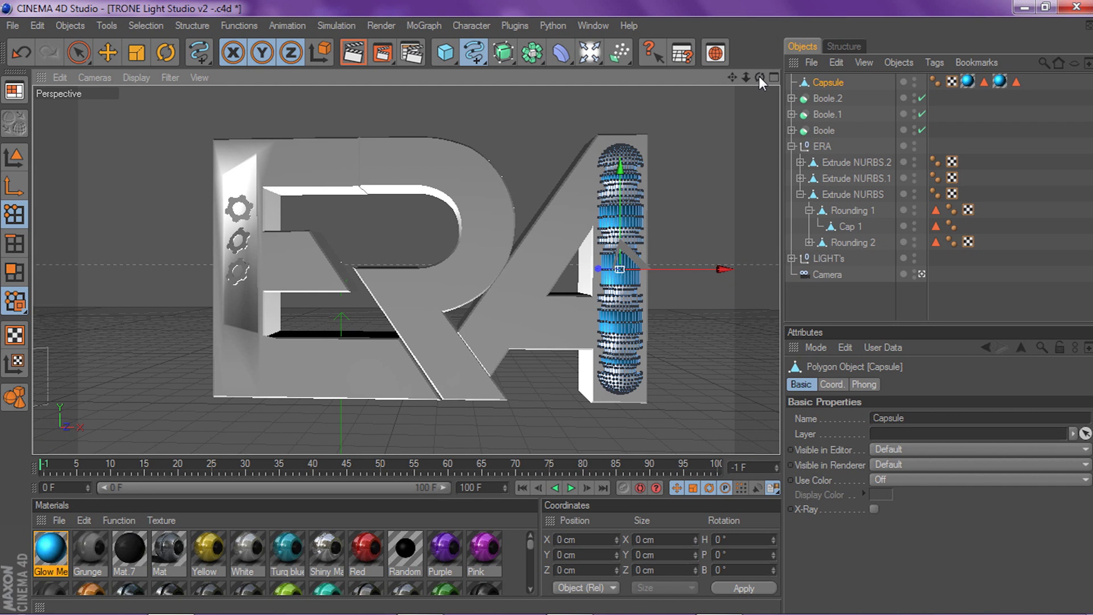
drag(759, 77, 757, 76)
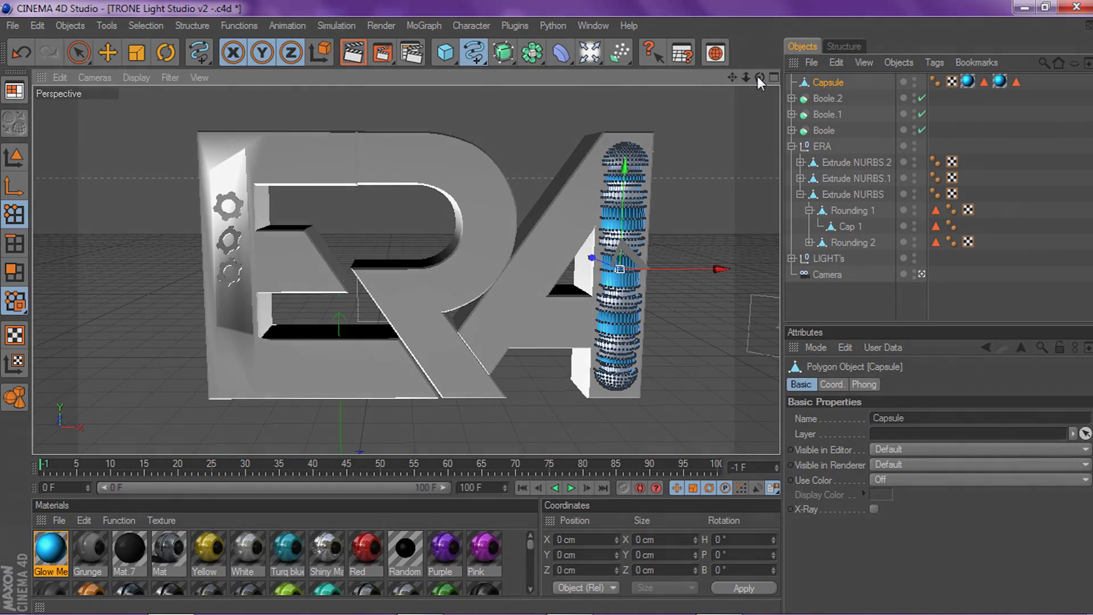